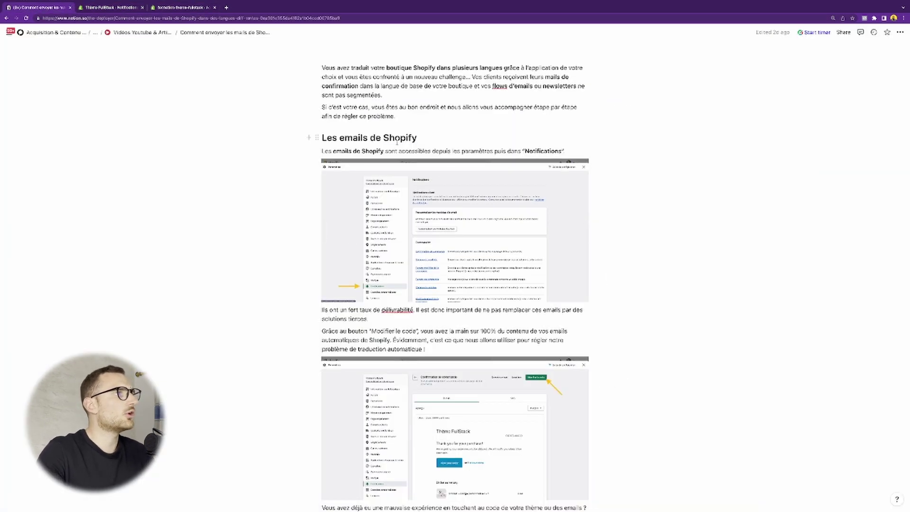
Step: Read the article's "Les emails de Shopify" section down to the paragraph on modifying the email code
drag(417, 138, 321, 138)
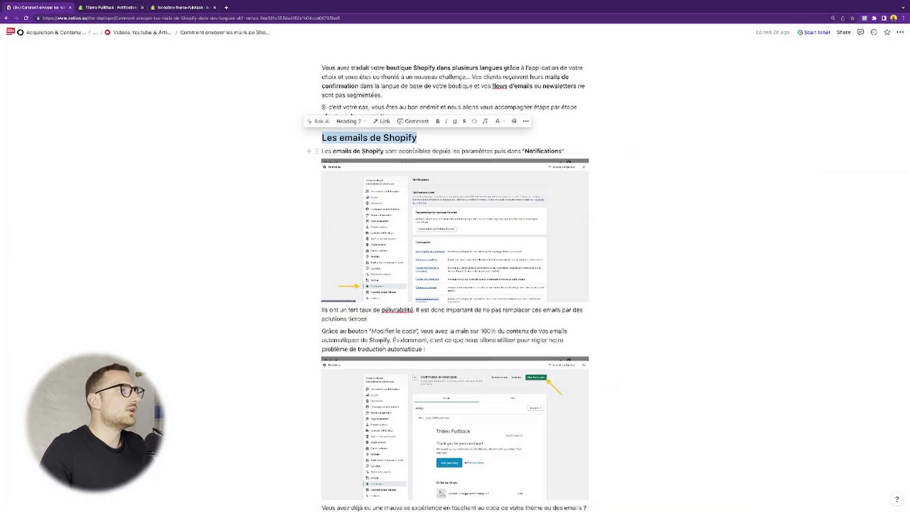
drag(362, 152, 481, 167)
scroll(479, 197, down, 4)
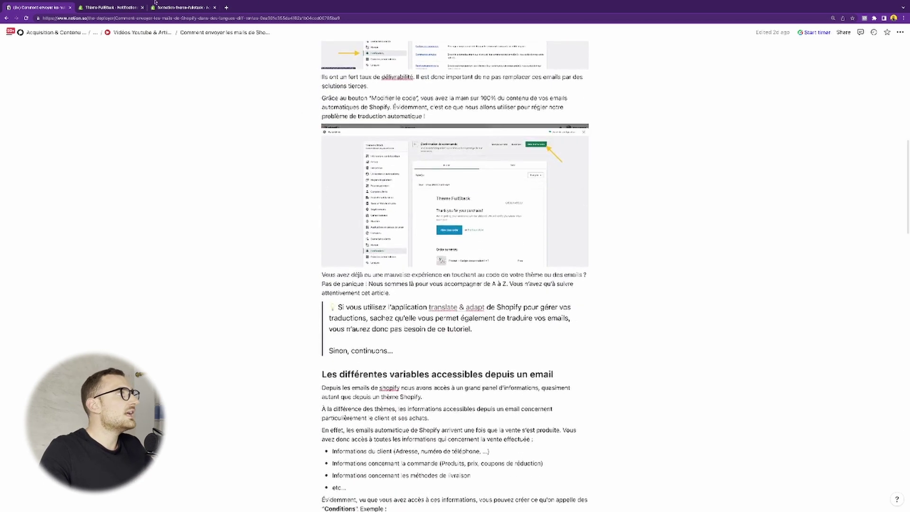
Step: Switch to the Shopify admin and open the code of the "Confirmation de commande" notification
key(ctrl+Tab)
click(432, 222)
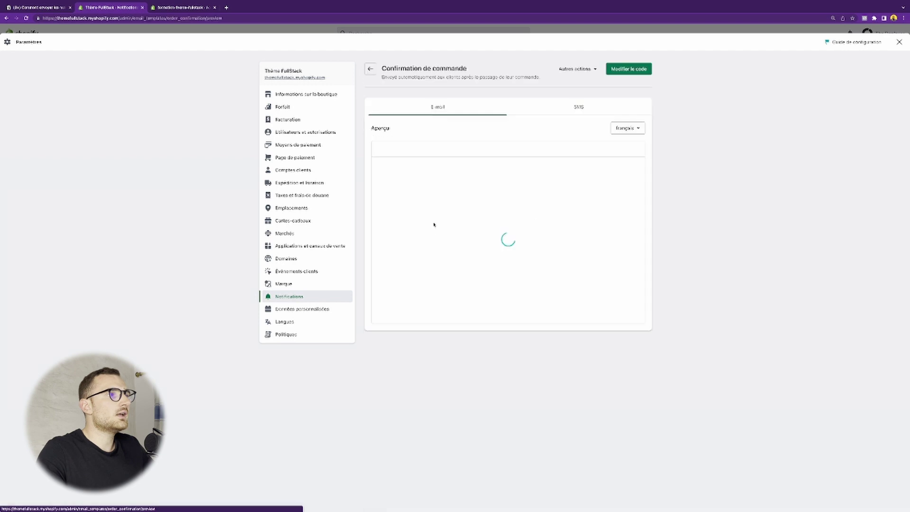
click(618, 72)
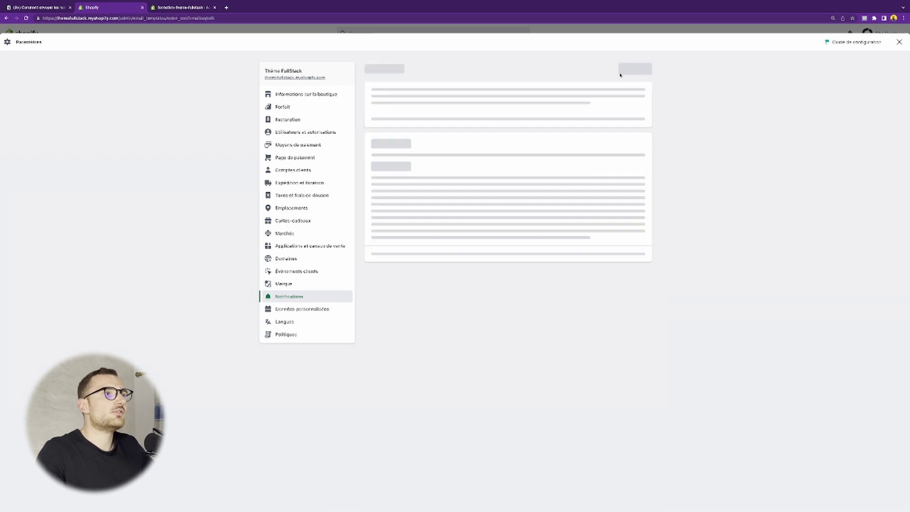
Step: Examine the order confirmation's email subject and its {{name}} variable
drag(381, 187, 558, 204)
mouse_move(399, 187)
mouse_down()
mouse_move(388, 187)
mouse_move(429, 186)
mouse_move(408, 187)
mouse_up()
click(410, 186)
double_click(417, 187)
click(410, 186)
scroll(424, 204, down, 1)
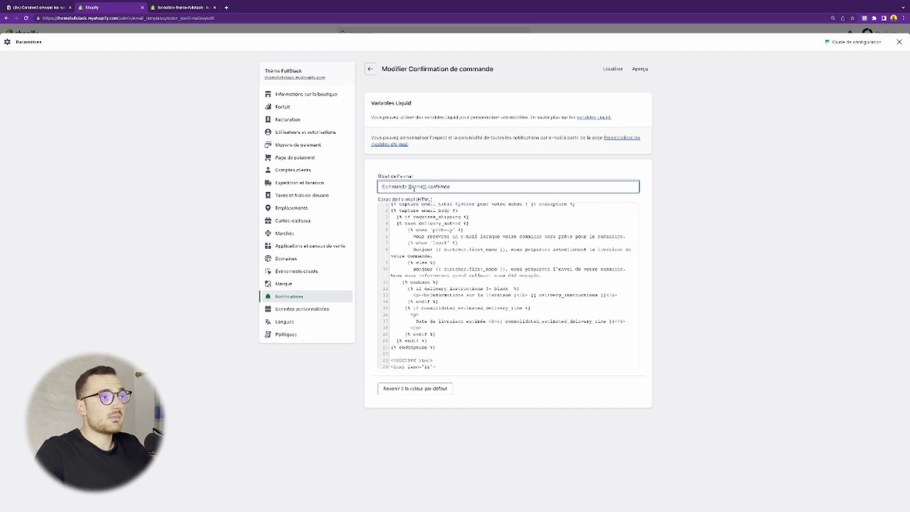
scroll(418, 224, up, 1)
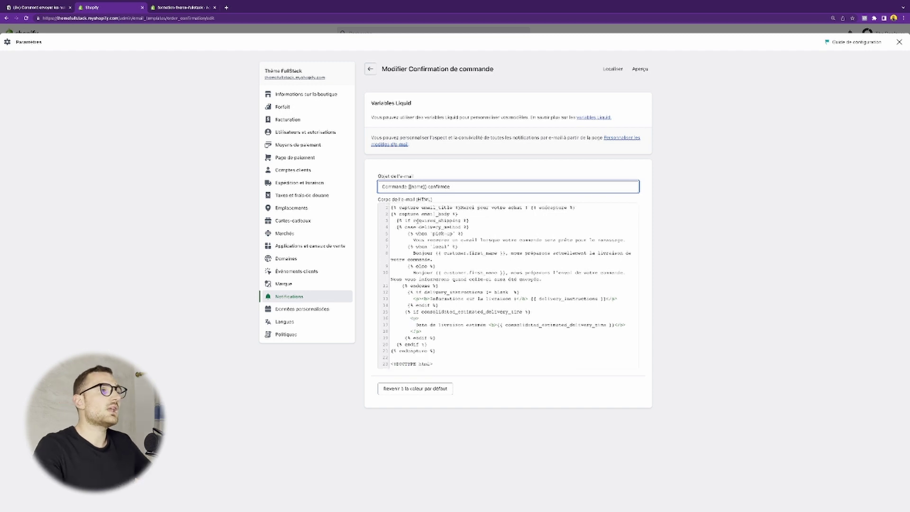
Step: Examine the HTML email body, from the pick-up, local and else delivery texts to the order line price code
click(418, 225)
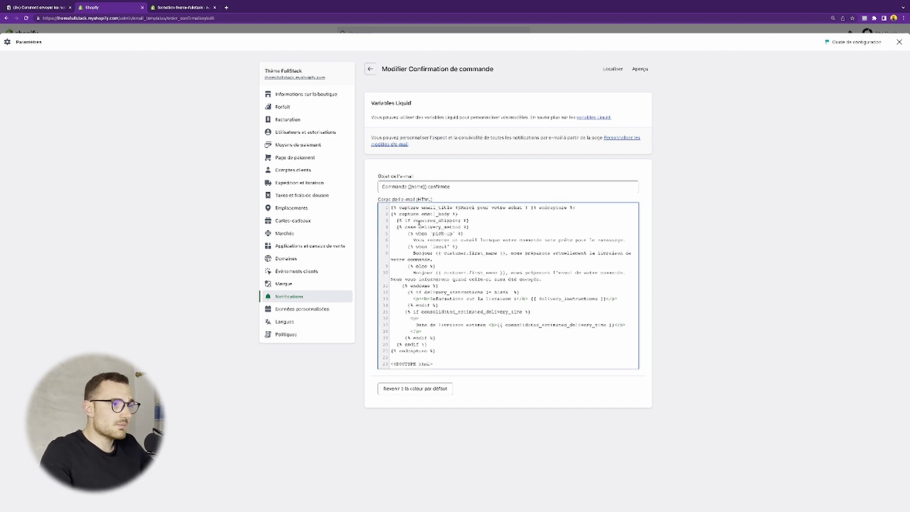
drag(408, 234, 477, 280)
click(459, 241)
click(417, 266)
click(478, 280)
scroll(446, 299, down, 10)
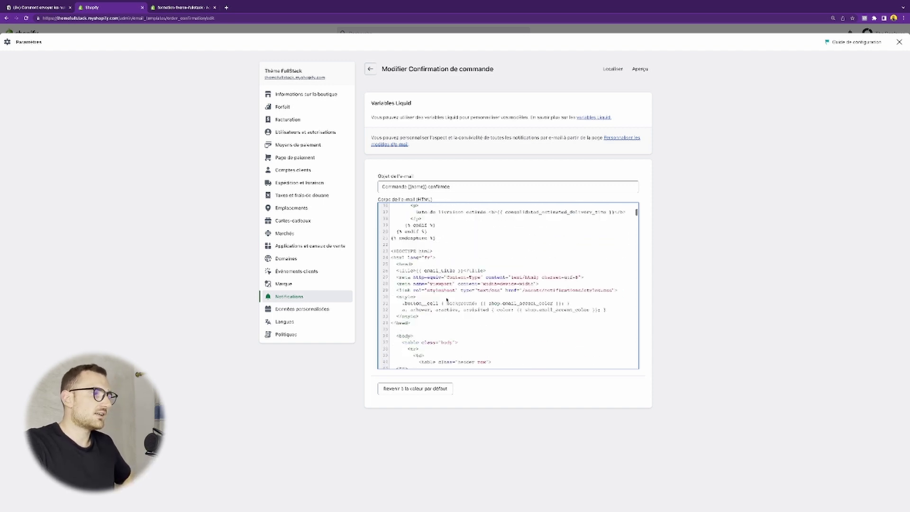
scroll(446, 298, down, 15)
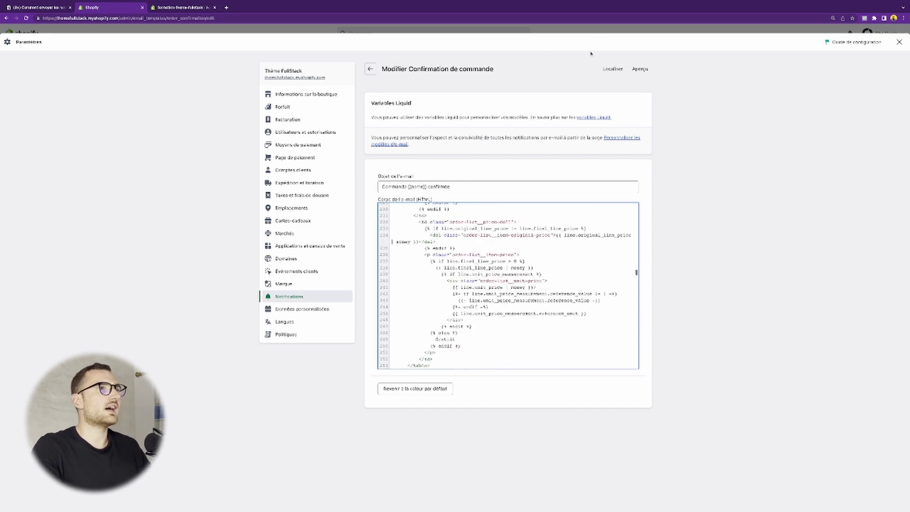
Step: Preview the order confirmation email in French, and close the preview
click(639, 69)
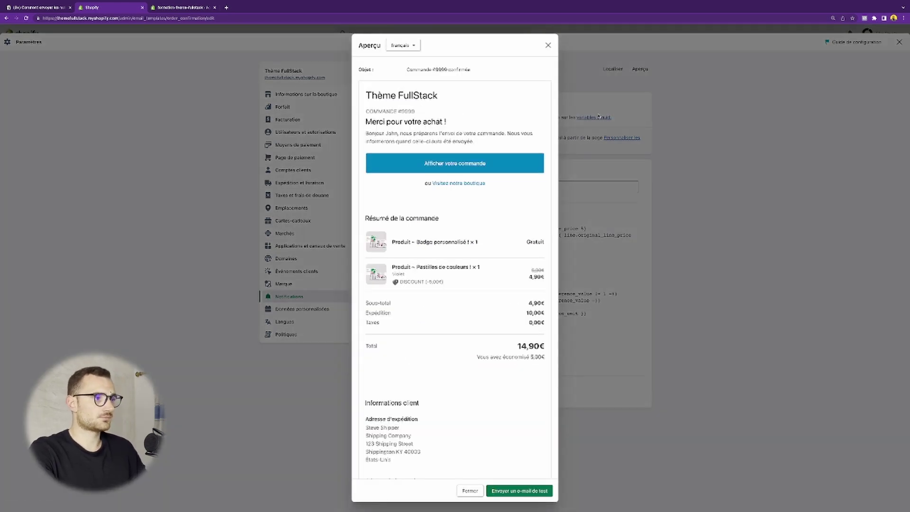
click(547, 45)
Step: Look at the logo and accent colour options for customizing the email templates, and return to the notifications list
click(371, 69)
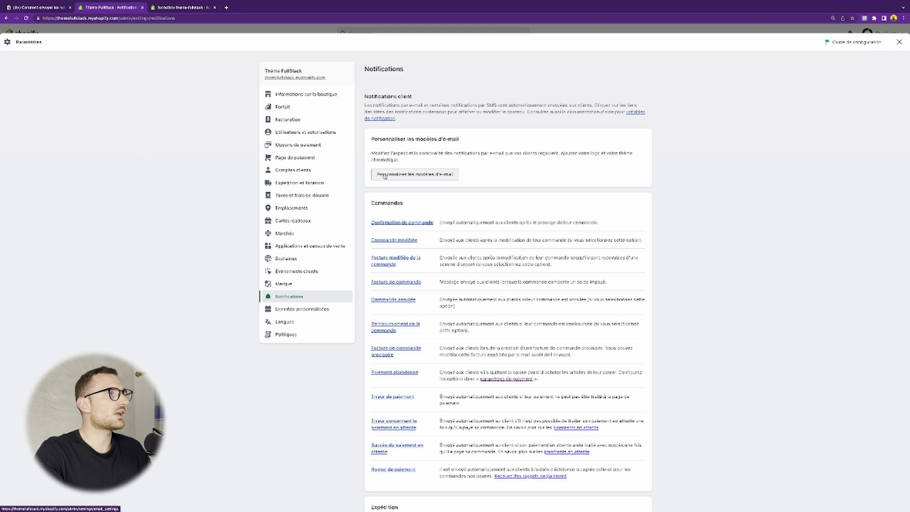
click(427, 175)
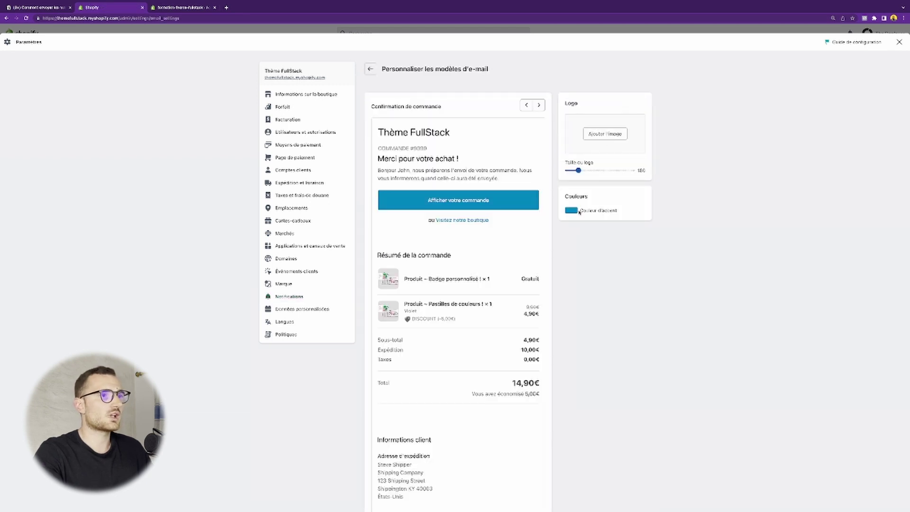
click(370, 69)
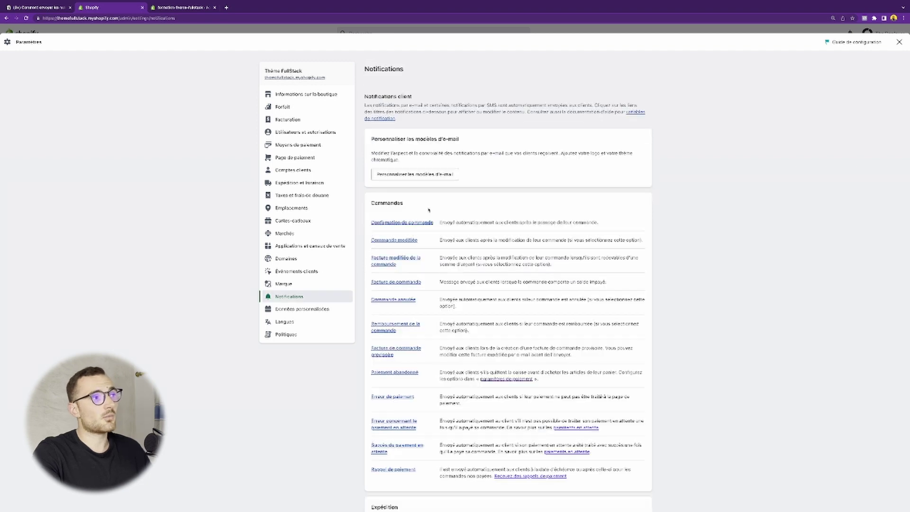
Step: Revisit the code of the "Confirmation de commande" notification, and return to its overview page
click(407, 222)
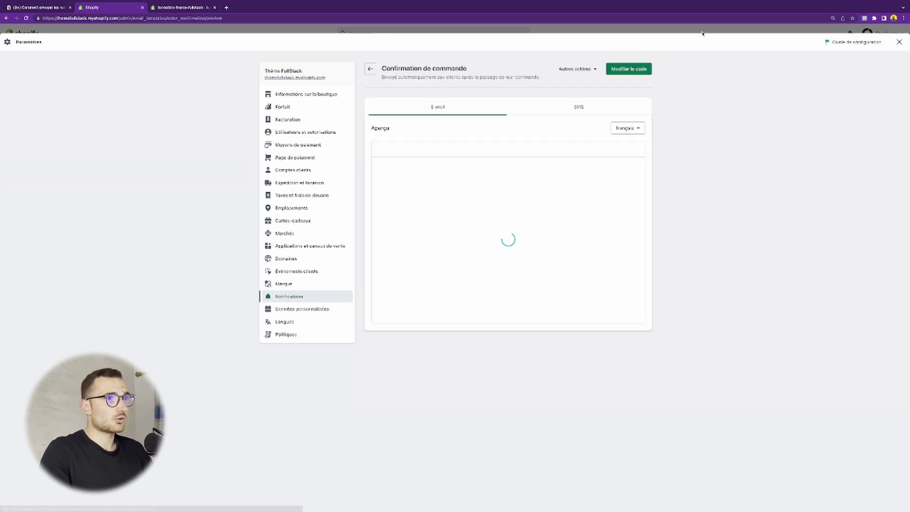
click(630, 69)
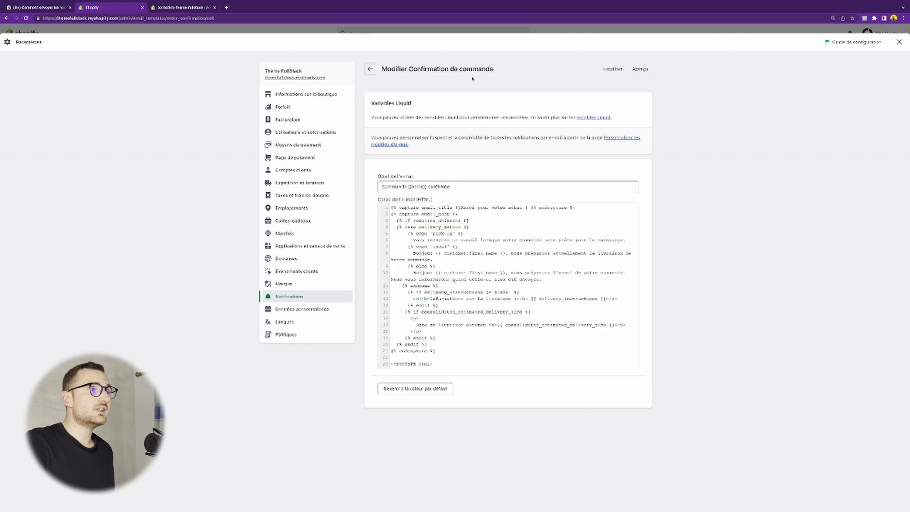
click(370, 69)
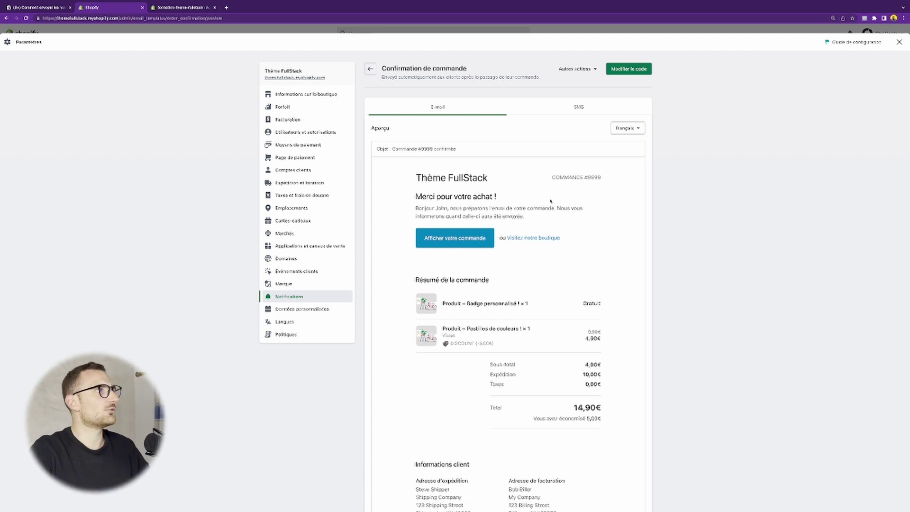
Step: Switch to the Notion article and read the note about translating emails with the Translate & Adapt app
key(Escape)
key(ctrl+1)
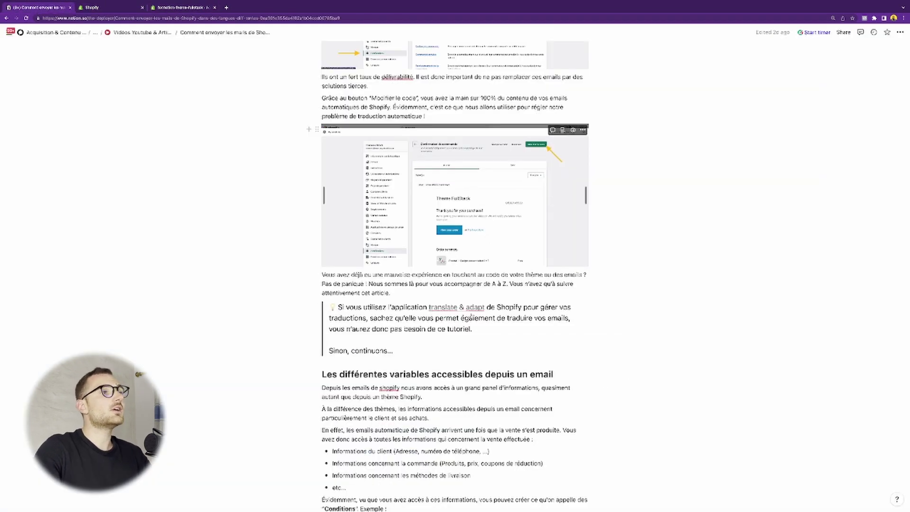
drag(418, 292, 322, 274)
click(338, 307)
drag(336, 306, 458, 337)
drag(394, 351, 344, 308)
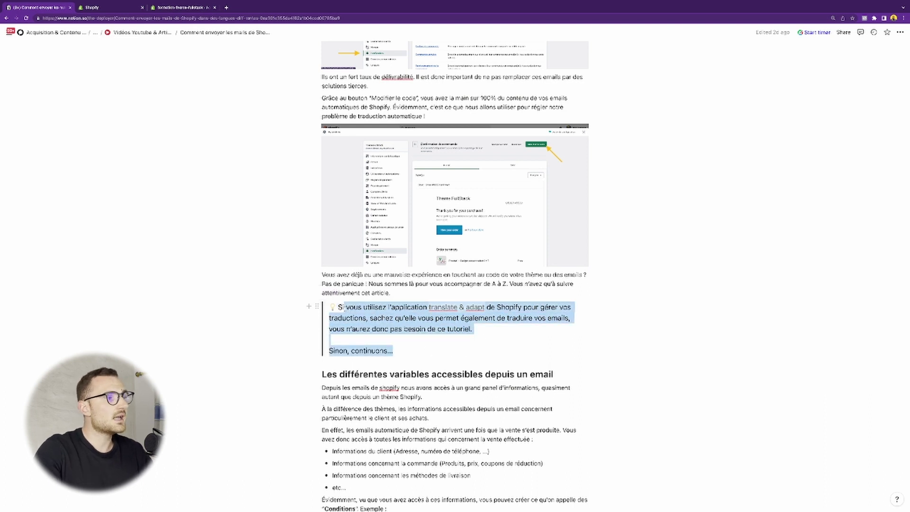
double_click(353, 307)
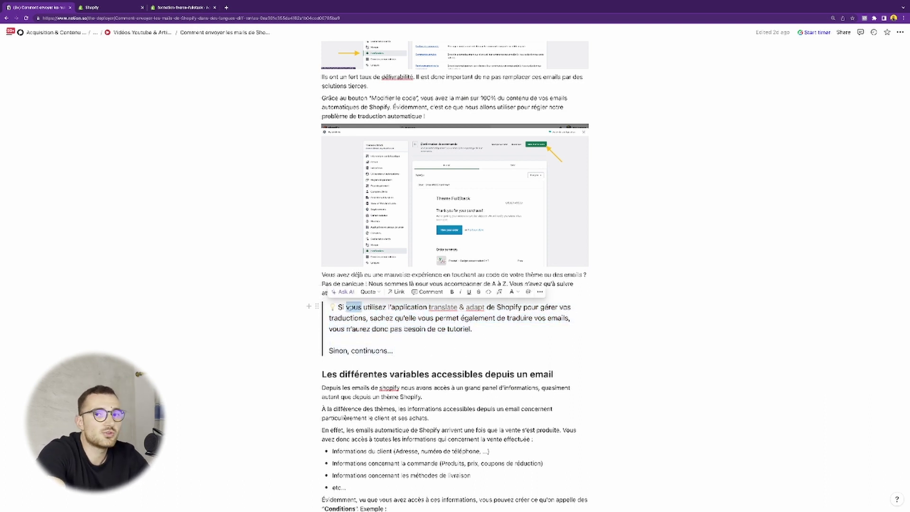
Step: Open the Translate & Adapt app page from the article and read its description
click(466, 308)
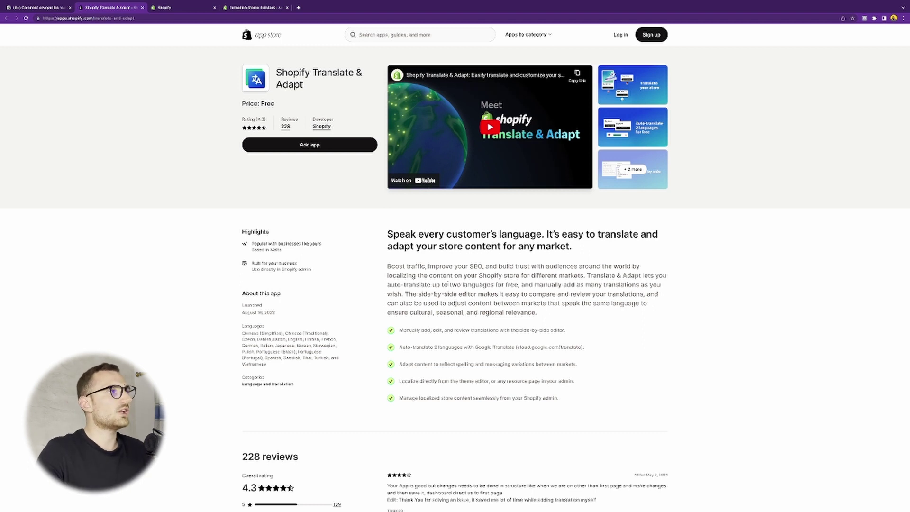
triple_click(458, 276)
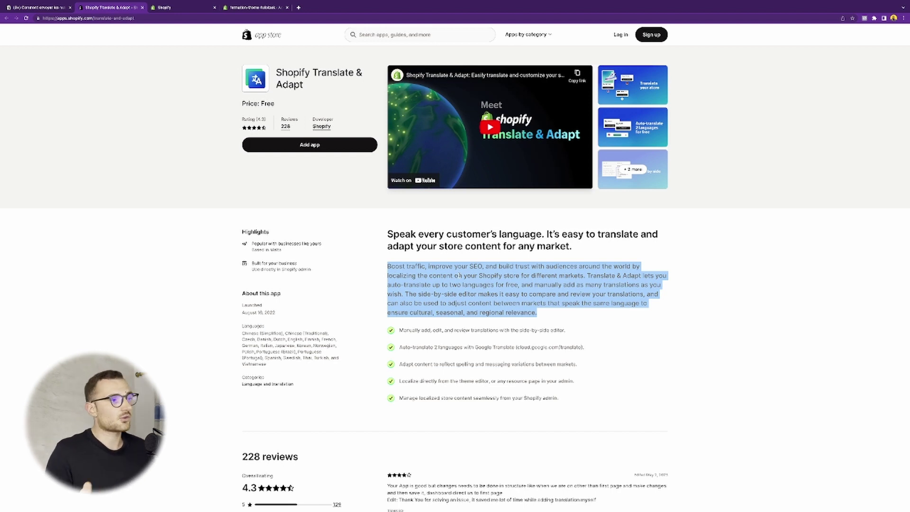
drag(458, 275, 462, 274)
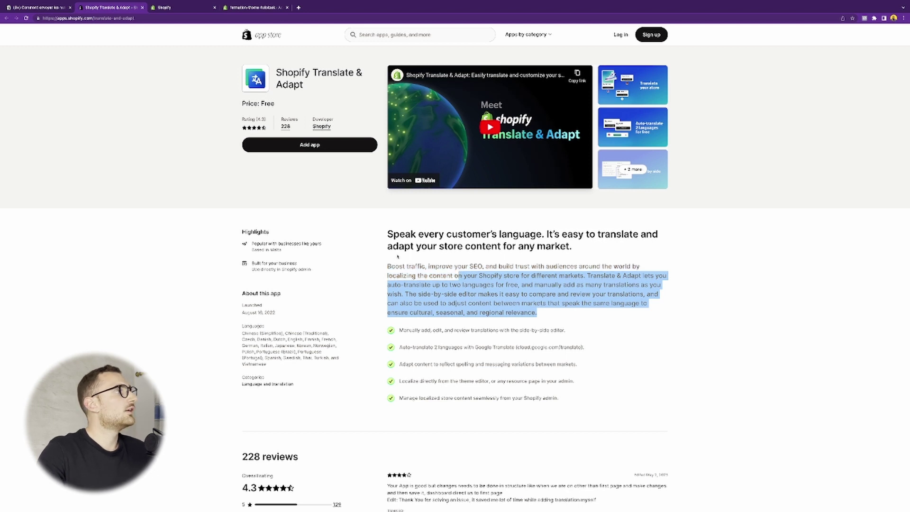
Step: Close the app page and go to the article's section "Les différentes variables accessibles depuis un email"
key(ctrl+w)
scroll(368, 217, down, 3)
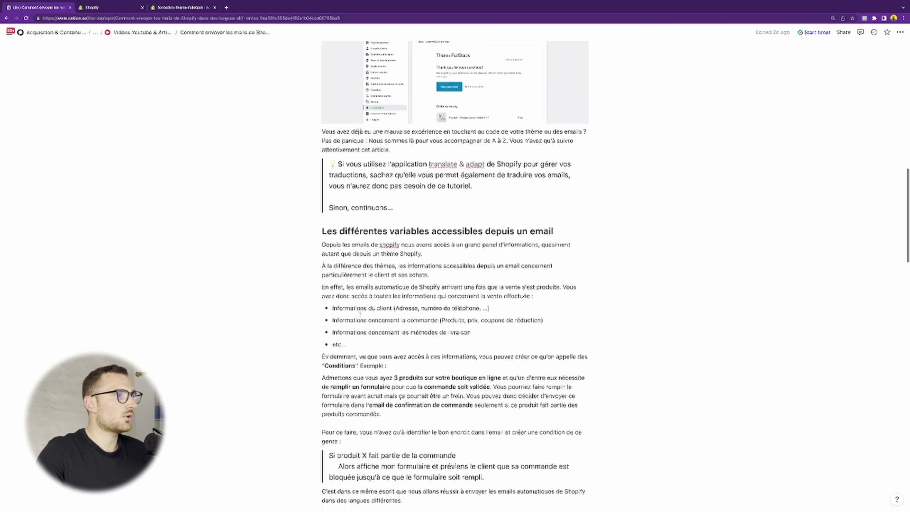
triple_click(368, 213)
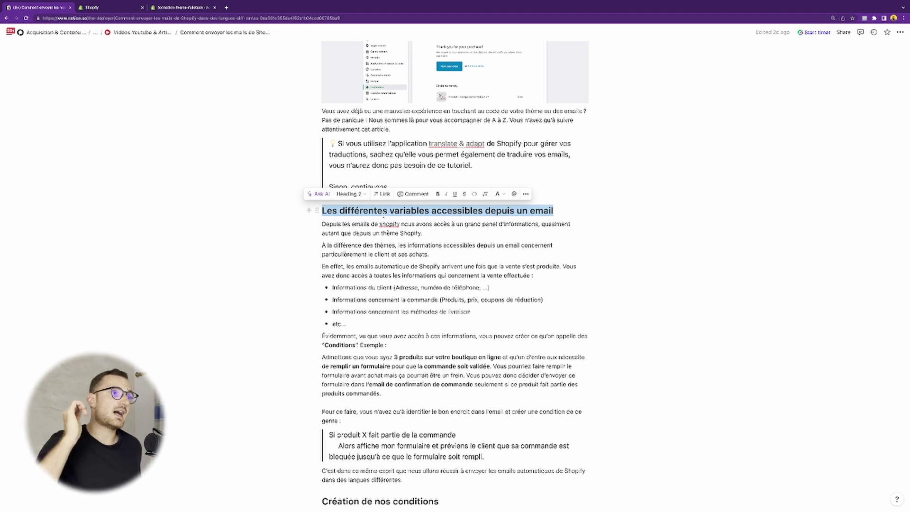
Step: Switch to the Shopify admin, open the order confirmation's code for editing, and inspect the delivery_method case line
click(137, 8)
click(637, 69)
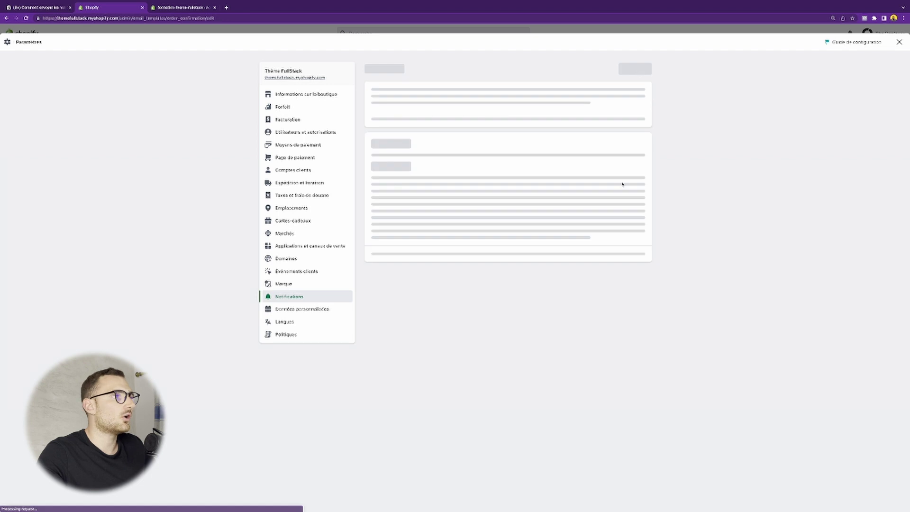
click(468, 240)
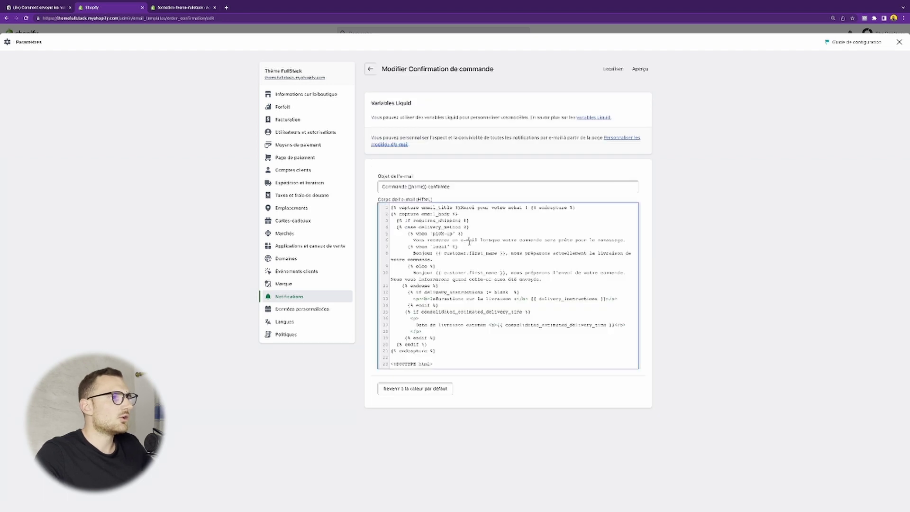
double_click(426, 227)
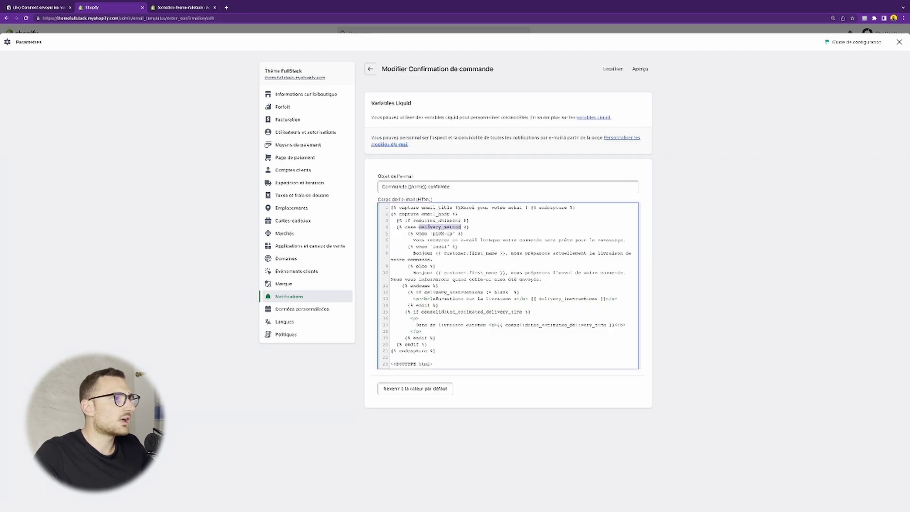
triple_click(432, 227)
Step: Locate the email_title variable in the HTML title tag and compare it with the email subject field
scroll(472, 246, down, 5)
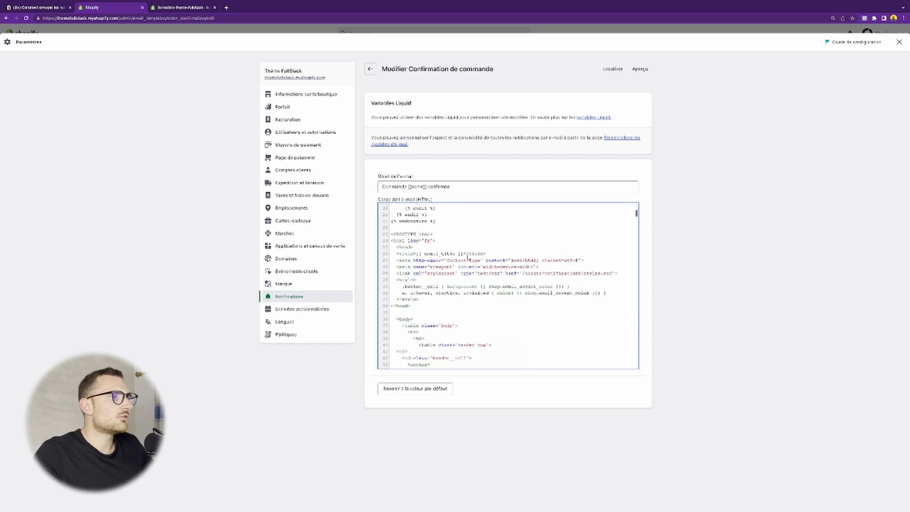
double_click(439, 254)
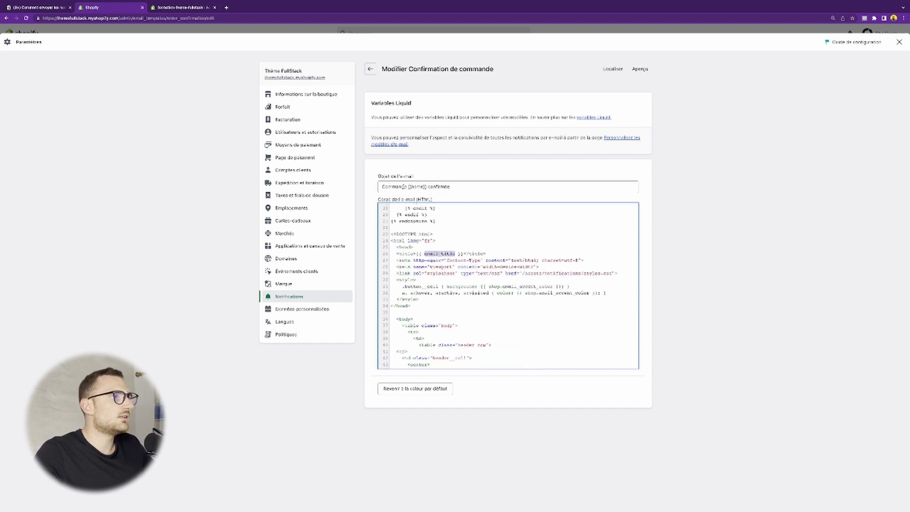
triple_click(387, 177)
Step: Inspect the email header code around the shop name and the order_name variable
scroll(489, 252, down, 5)
click(486, 266)
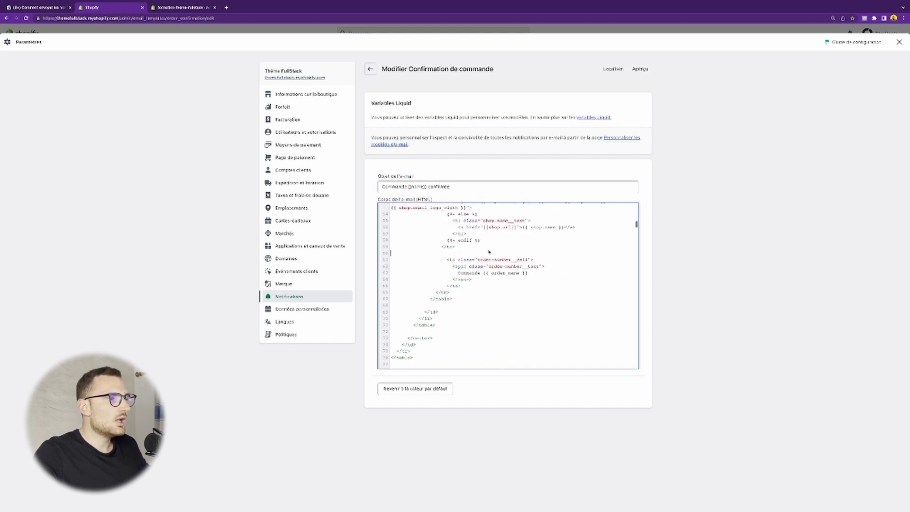
double_click(500, 294)
double_click(533, 249)
triple_click(499, 297)
click(502, 294)
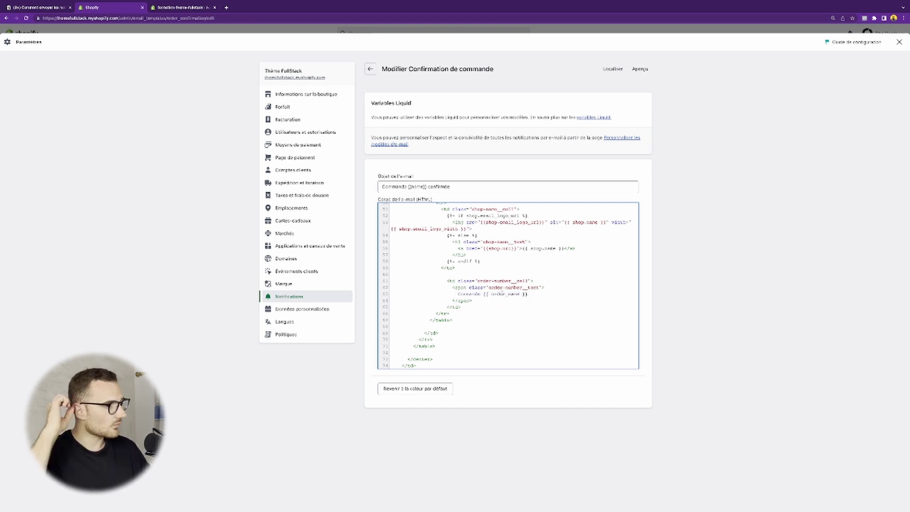
Step: Search the email body code for "customer" and examine the address and payment blocks
key(ctrl+f)
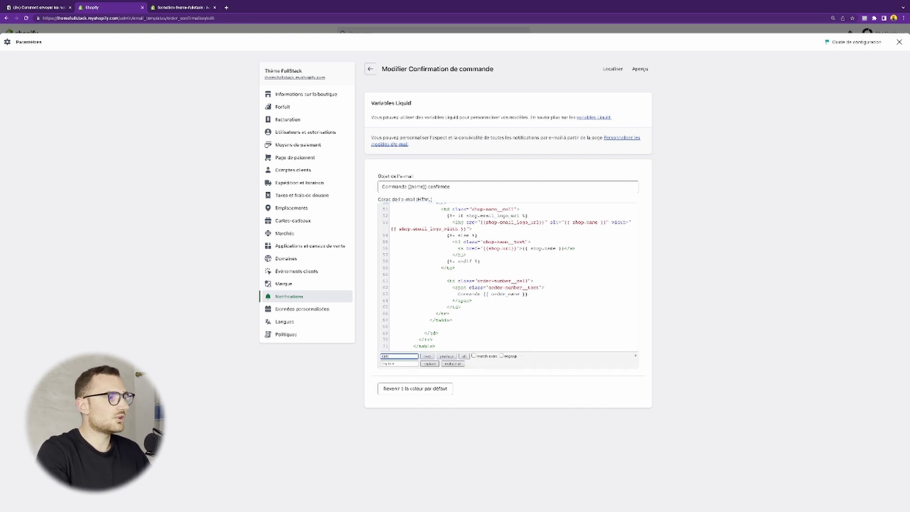
text(customer)
key(Return)
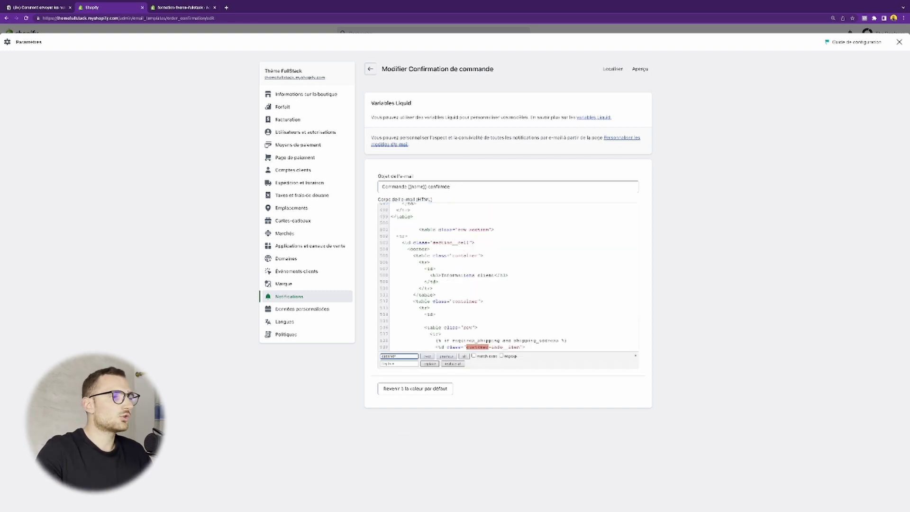
scroll(485, 300, down, 5)
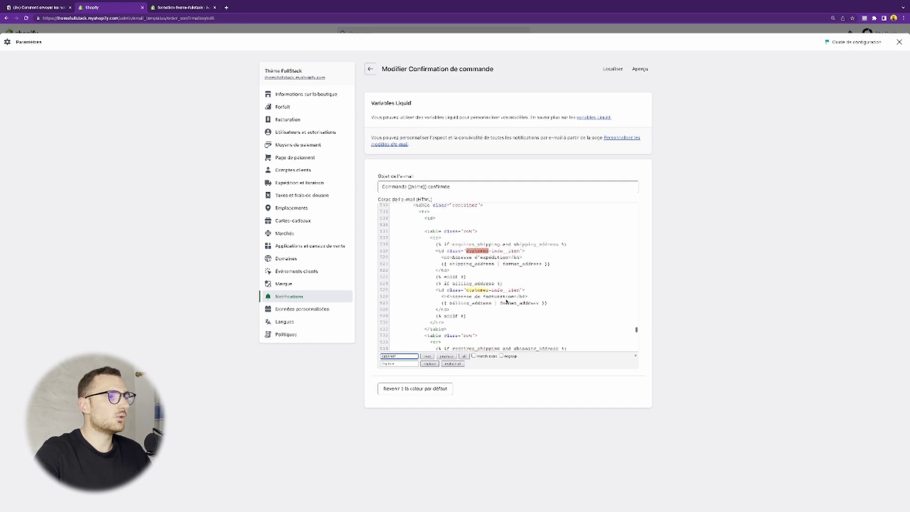
scroll(482, 298, down, 10)
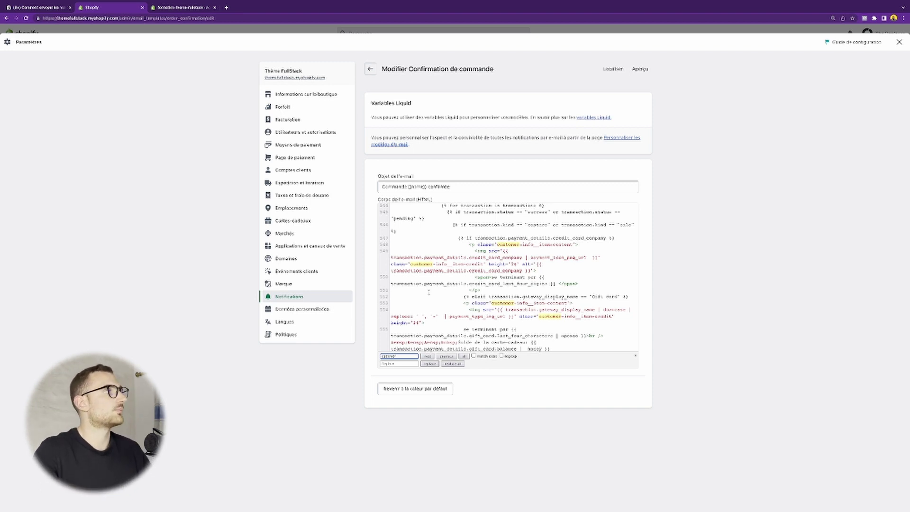
Step: Switch to the Notion article and review the customer, order and delivery information listed as accessible from an email
key(ctrl+shift+Tab)
click(462, 254)
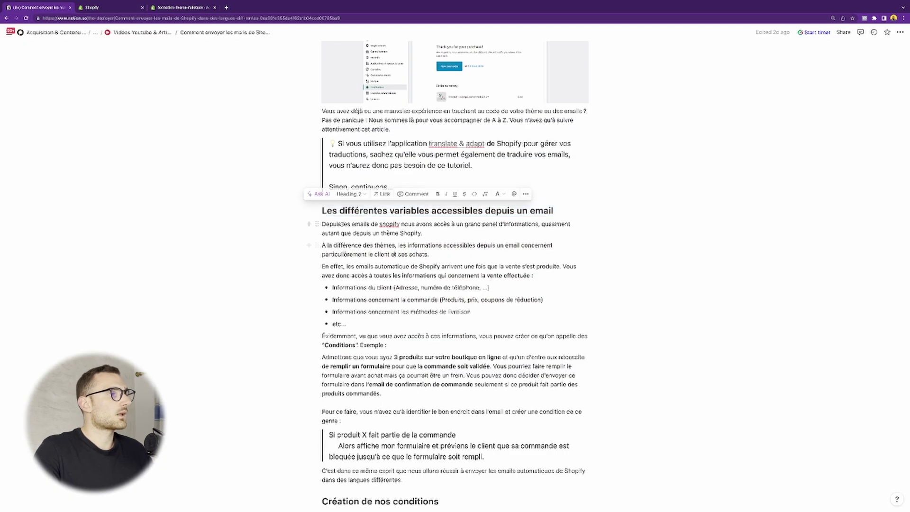
scroll(397, 287, down, 1)
drag(353, 228, 435, 241)
drag(332, 253, 345, 253)
drag(428, 253, 426, 252)
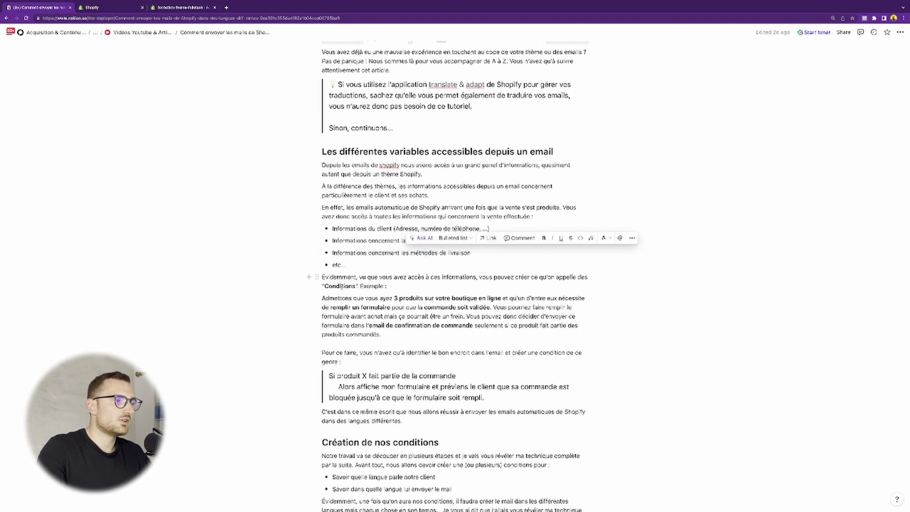
Step: Read the article's "Conditions" explanation, including the three-product form example, the quoted "Si produit X" condition and its closing paragraph
drag(324, 287, 356, 286)
click(344, 298)
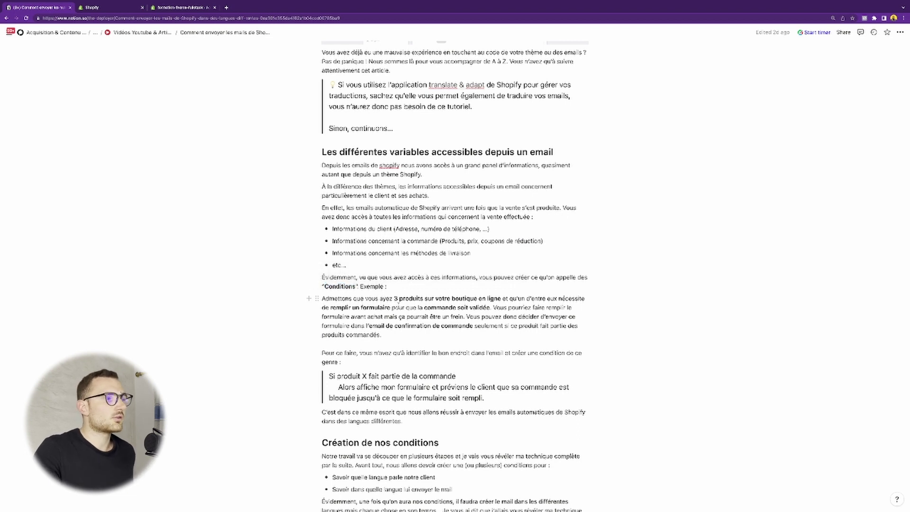
drag(394, 299, 487, 300)
triple_click(411, 316)
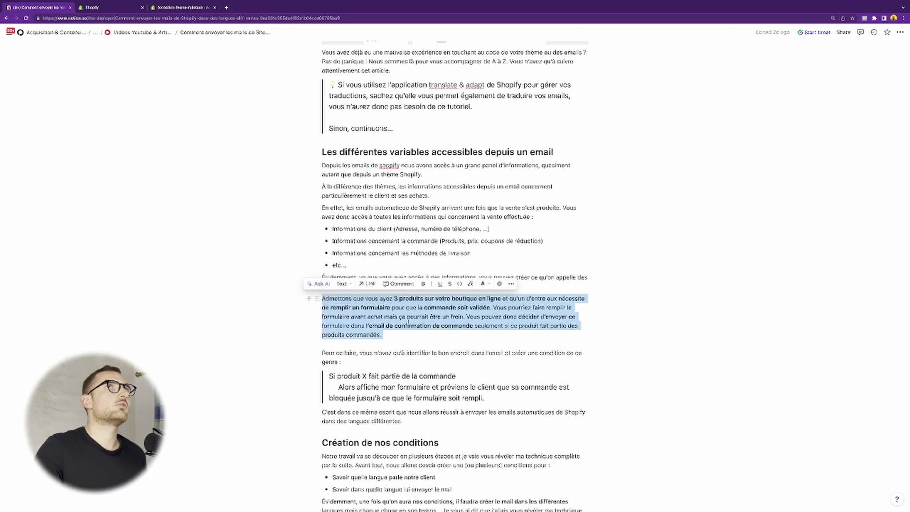
scroll(455, 275, down, 3)
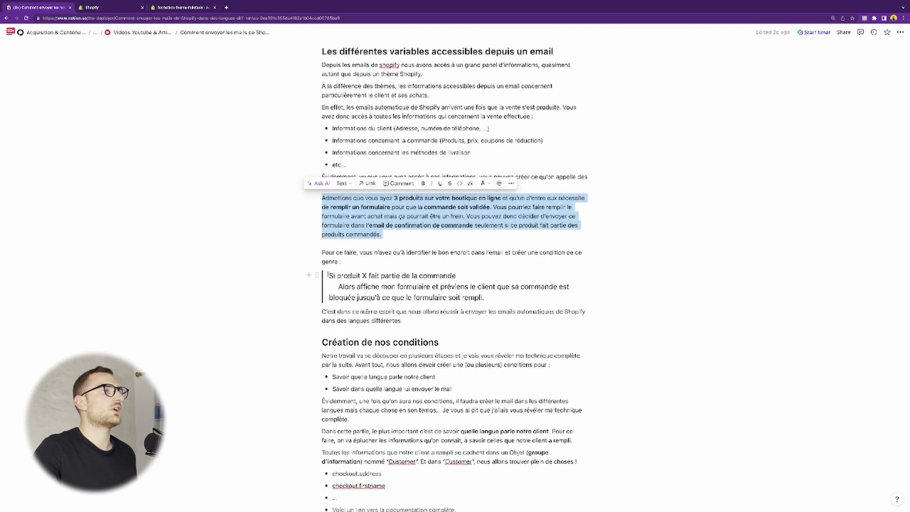
triple_click(440, 276)
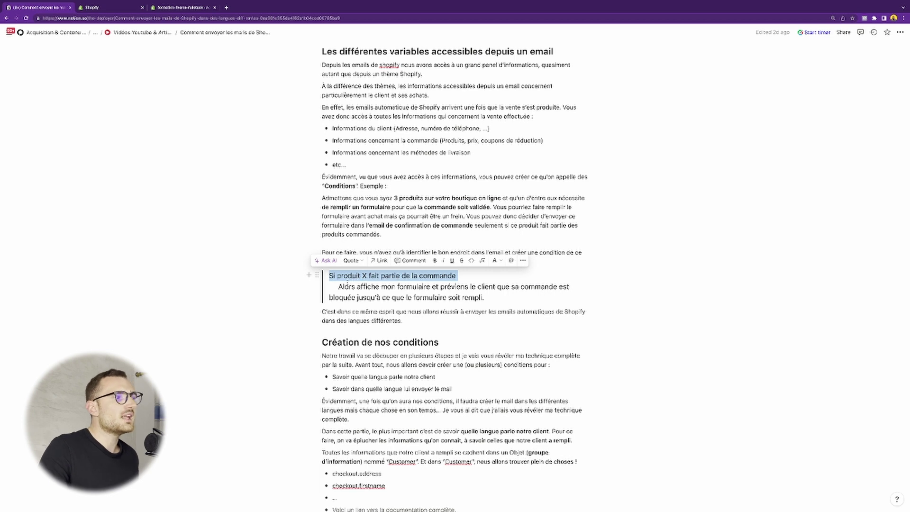
drag(343, 287, 430, 287)
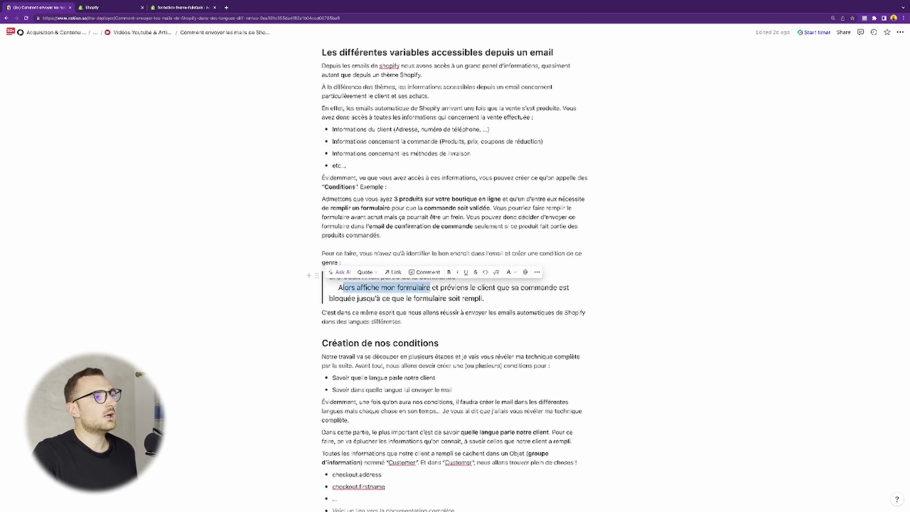
scroll(427, 298, down, 1)
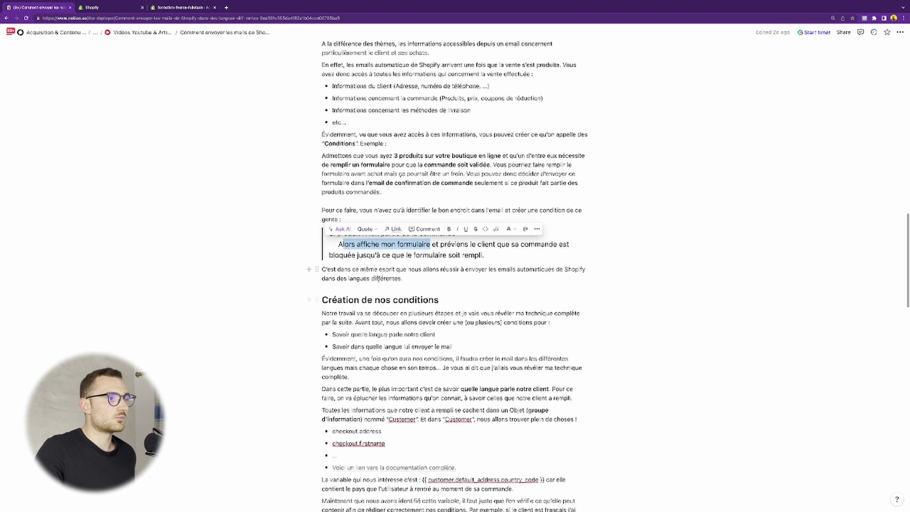
click(372, 276)
triple_click(372, 278)
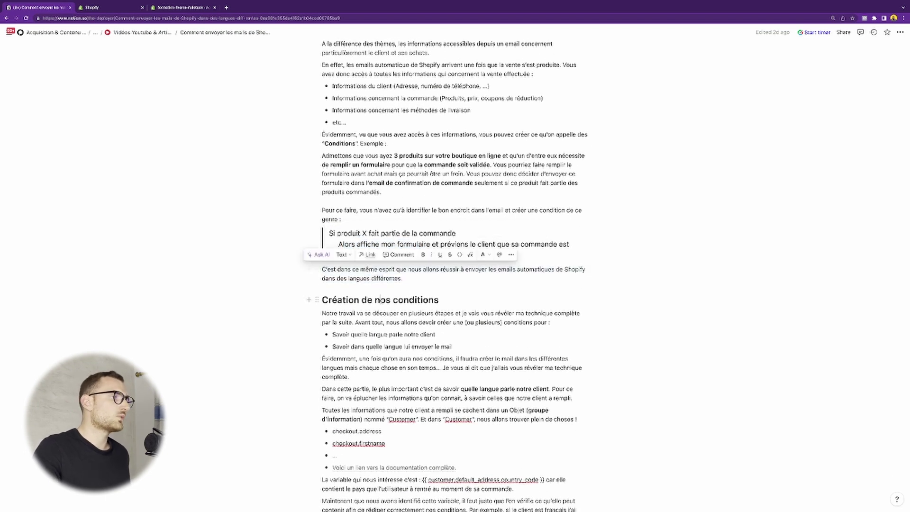
Step: Review the "Création de nos conditions" section, focusing on the two bullets about the customer's language and the email's language
triple_click(381, 300)
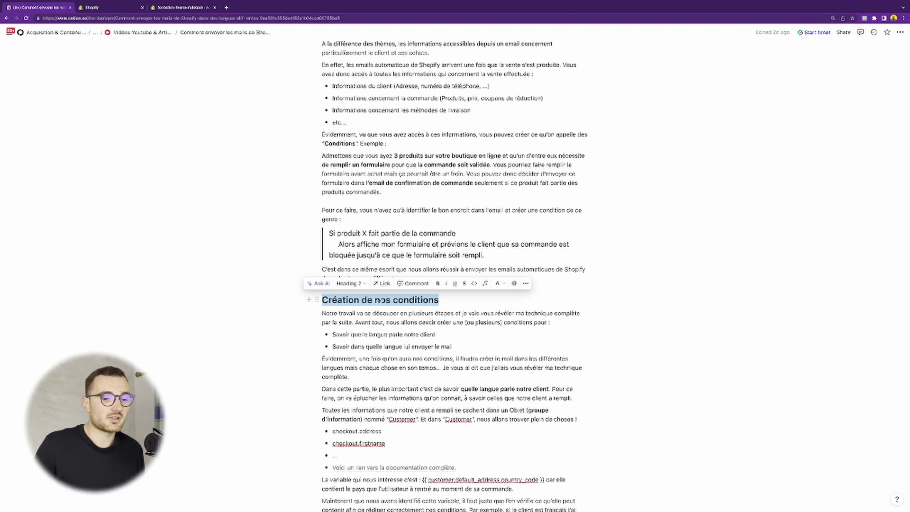
scroll(381, 302, up, 1)
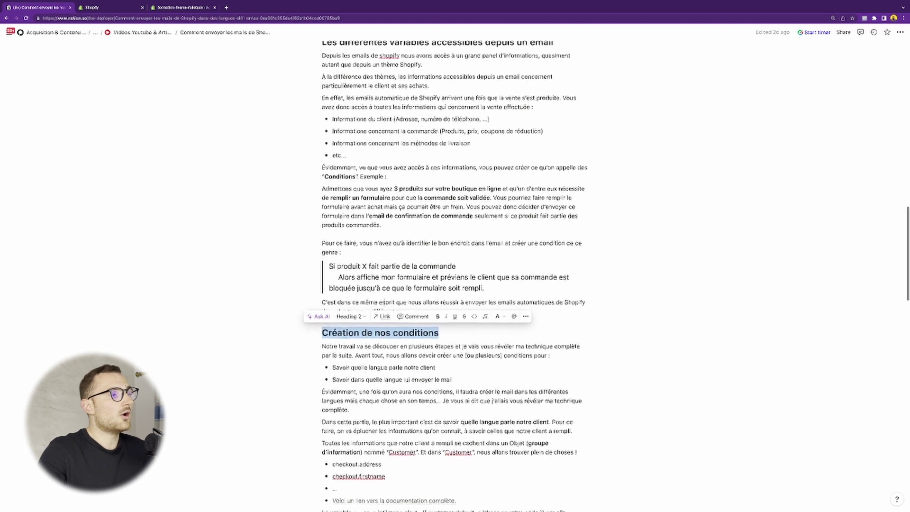
scroll(384, 304, down, 4)
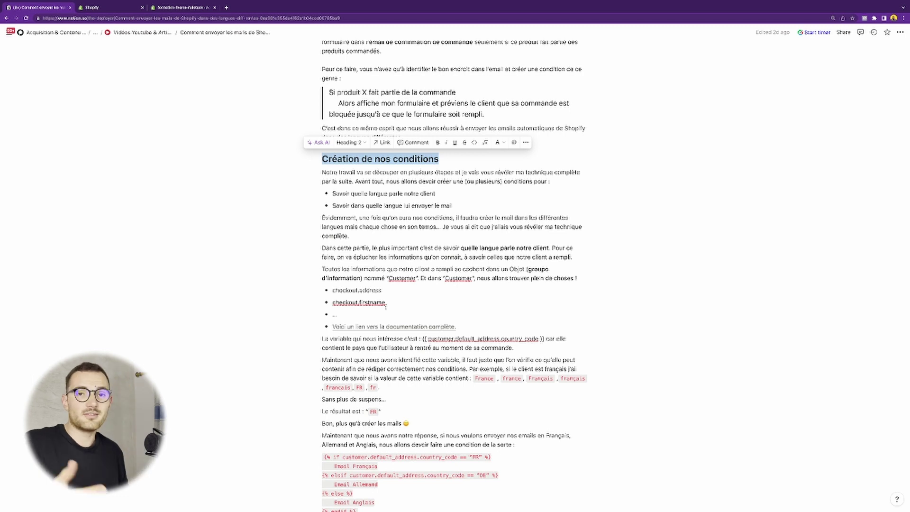
drag(350, 193, 454, 207)
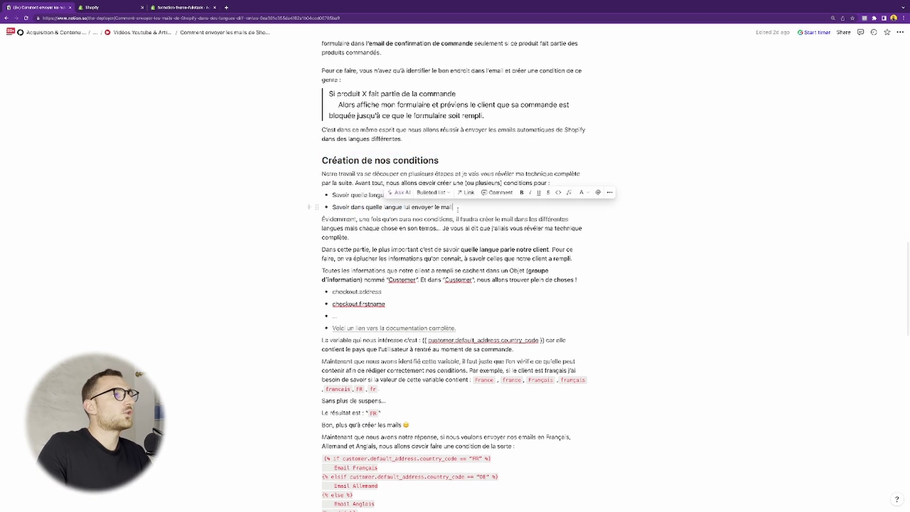
click(457, 209)
scroll(442, 228, up, 1)
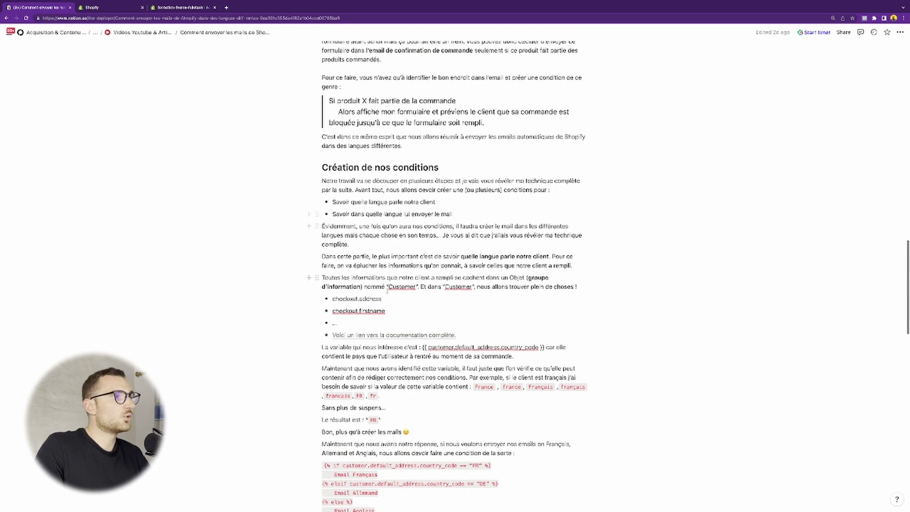
drag(359, 226, 377, 235)
click(379, 235)
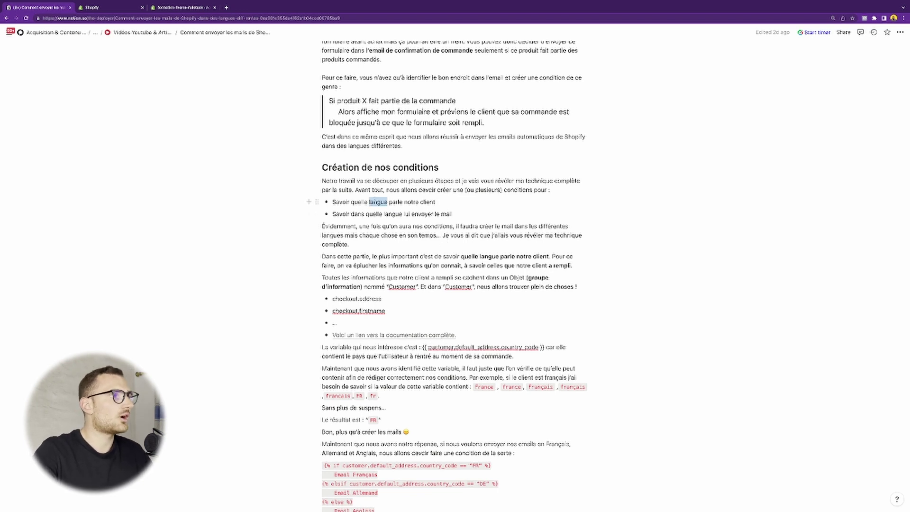
triple_click(374, 201)
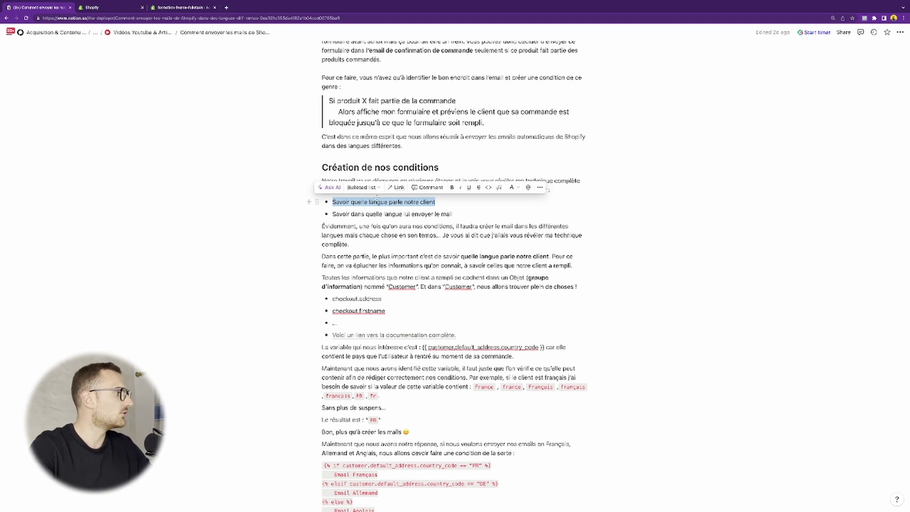
Step: Read the paragraph explaining that the customer's information is stored in the "Customer" object
drag(342, 278, 501, 278)
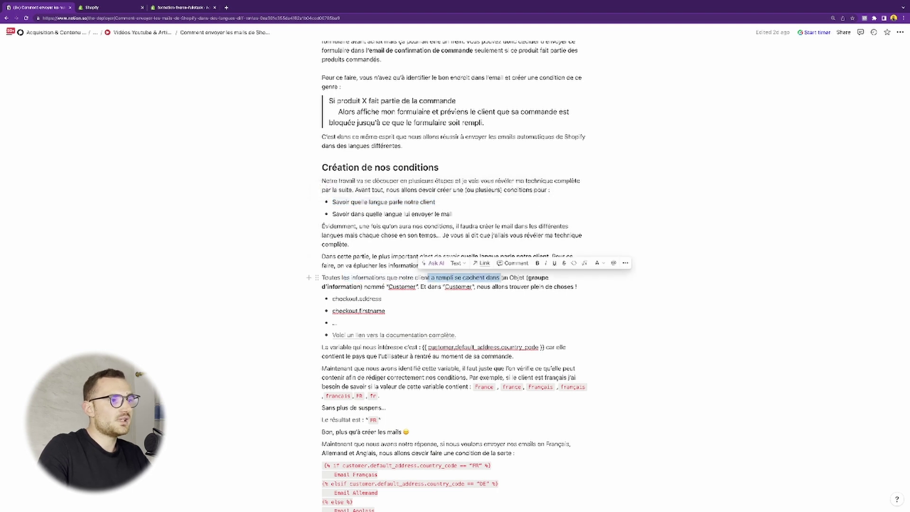
click(517, 277)
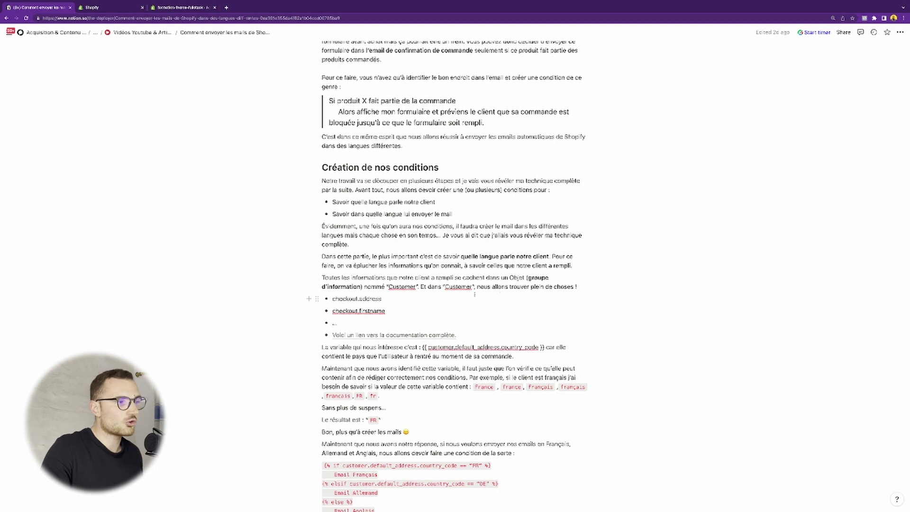
drag(481, 286, 537, 287)
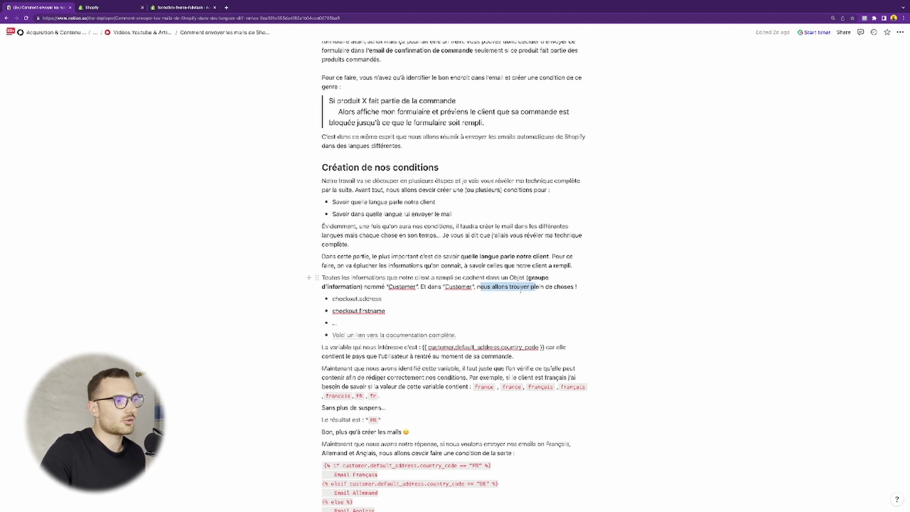
Step: Open the Shopify documentation for the customer object and examine properties such as accepts_marketing, addresses, default_address and first_name
click(401, 286)
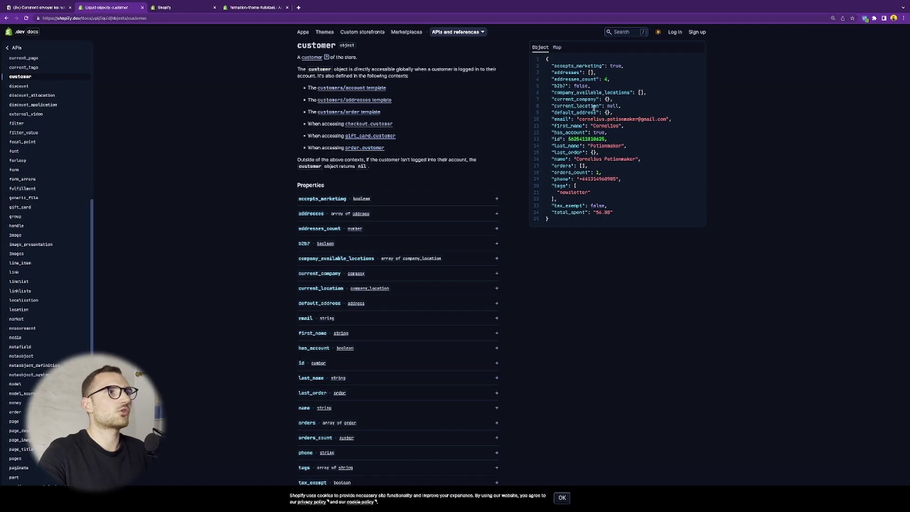
double_click(564, 65)
click(592, 65)
double_click(565, 72)
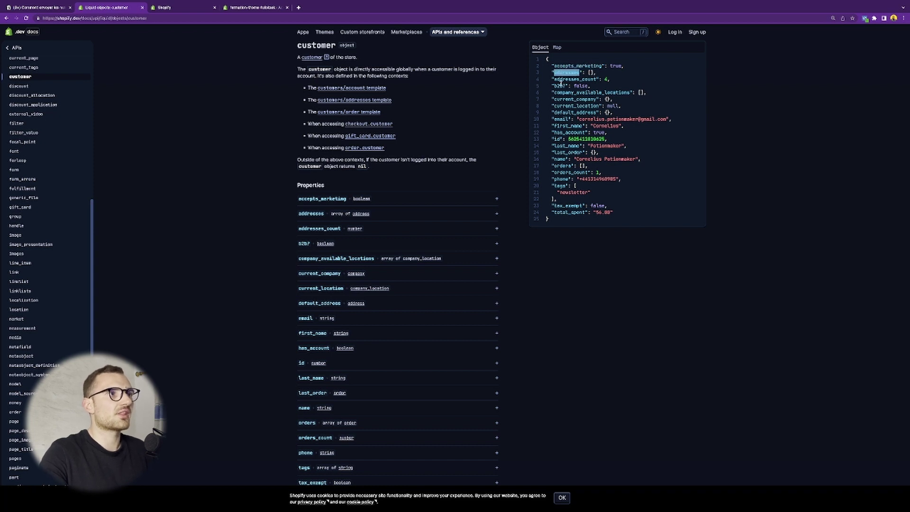
triple_click(567, 99)
triple_click(567, 112)
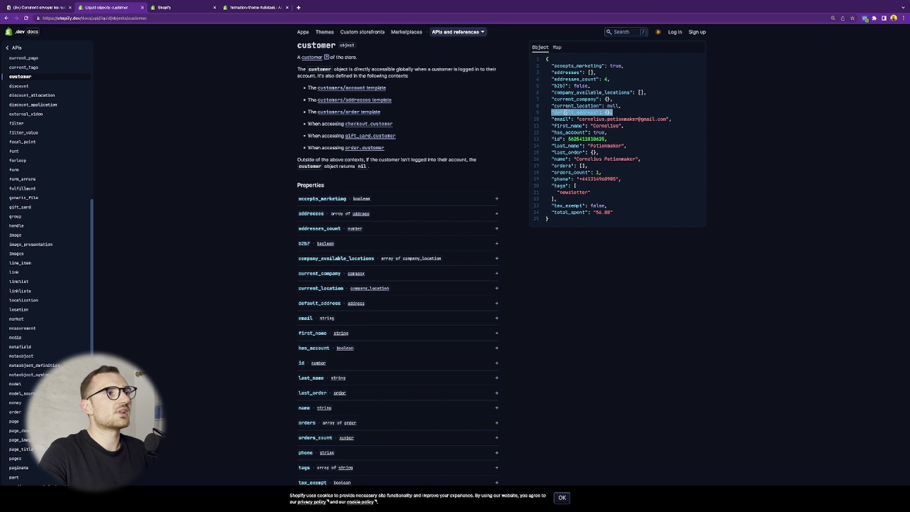
double_click(568, 126)
click(559, 171)
Step: Return to the Notion article, remove the checkout.address, checkout.firstname and "..." bullets, and examine the customer.default_address.country_code variable
key(ctrl+shift+Tab)
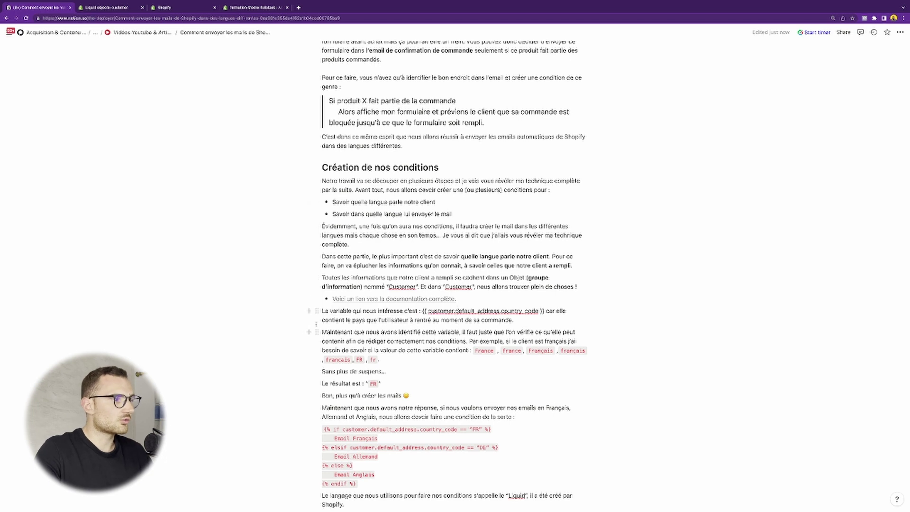
drag(335, 310, 454, 311)
click(419, 311)
triple_click(476, 311)
double_click(480, 311)
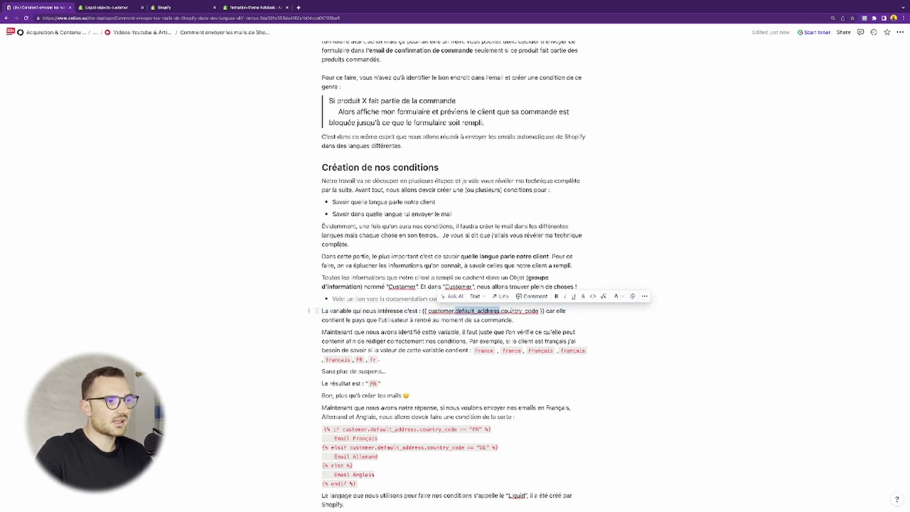
double_click(520, 312)
triple_click(545, 311)
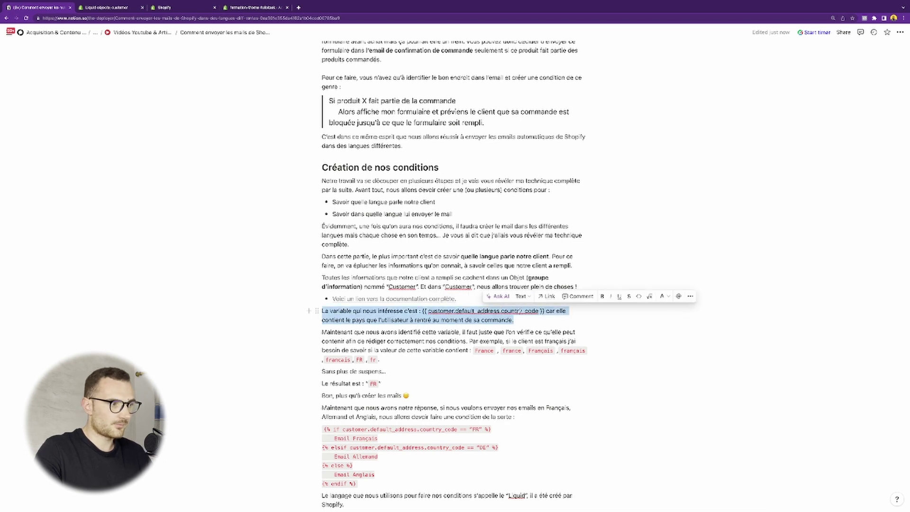
click(545, 311)
drag(545, 310, 424, 312)
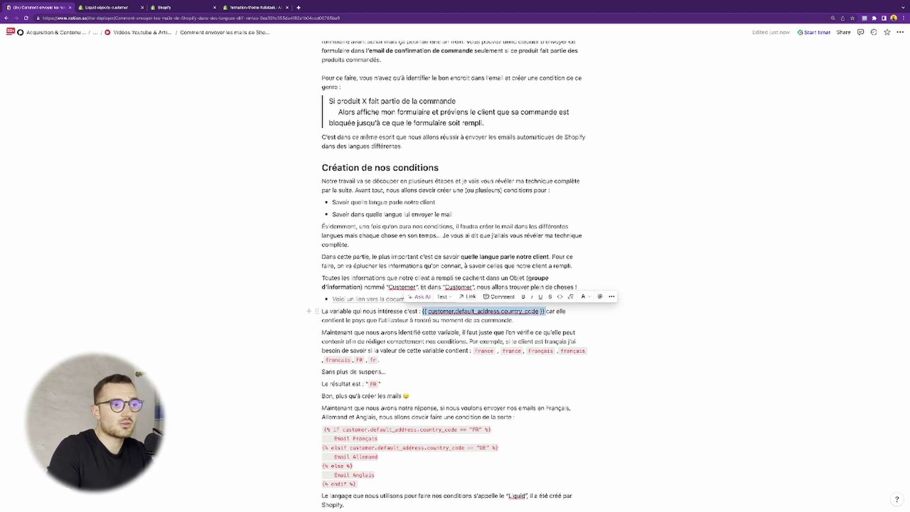
click(531, 311)
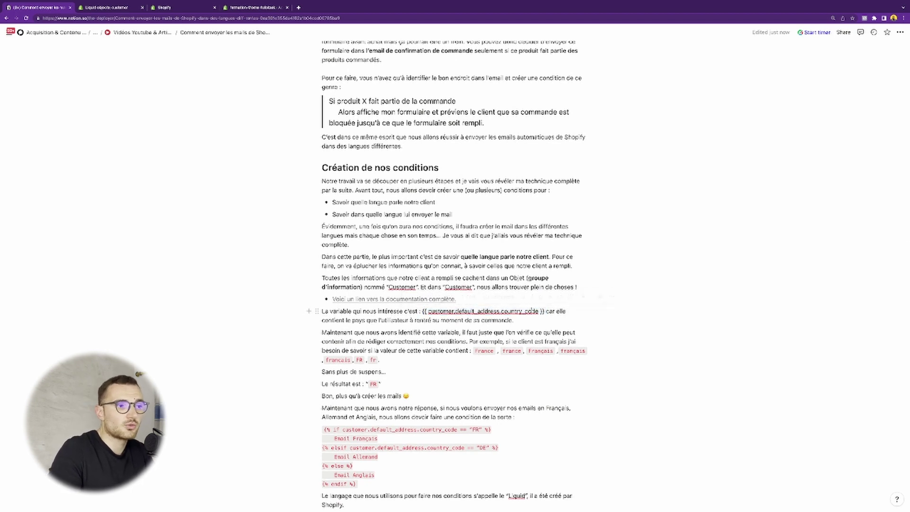
Step: Go through the possible country code values France, france, Français, français, francais, FR and fr in the article
double_click(485, 352)
double_click(484, 352)
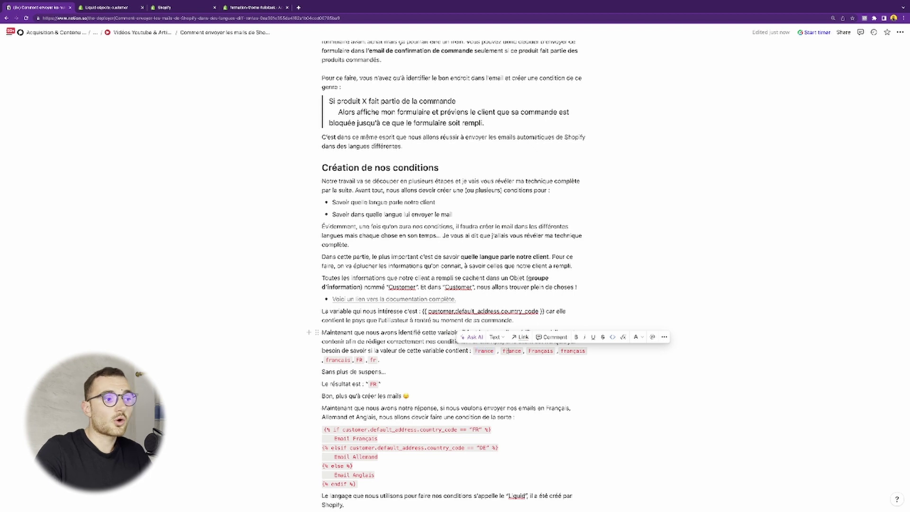
double_click(505, 351)
double_click(539, 351)
click(571, 352)
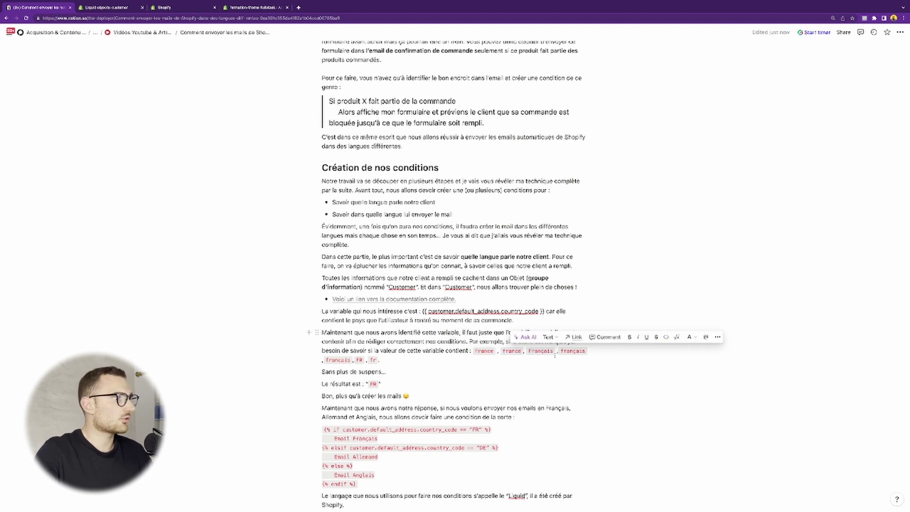
double_click(342, 360)
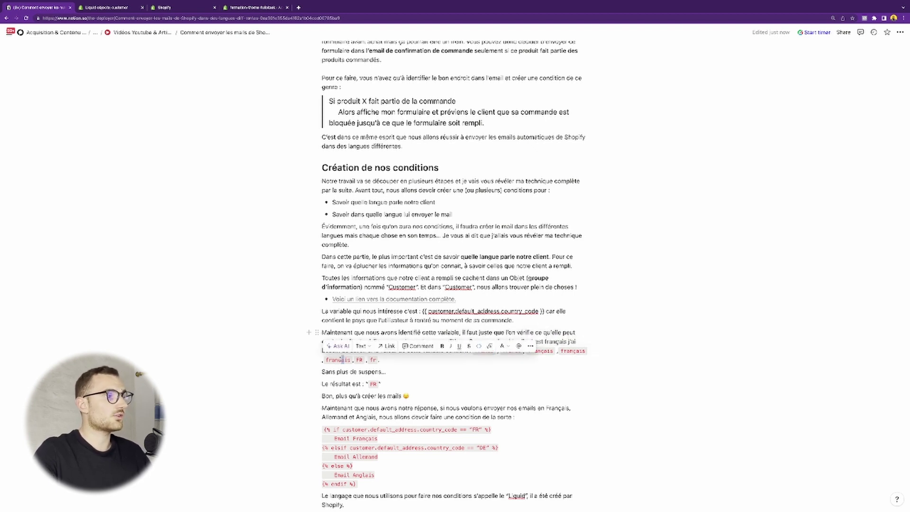
double_click(341, 359)
double_click(359, 360)
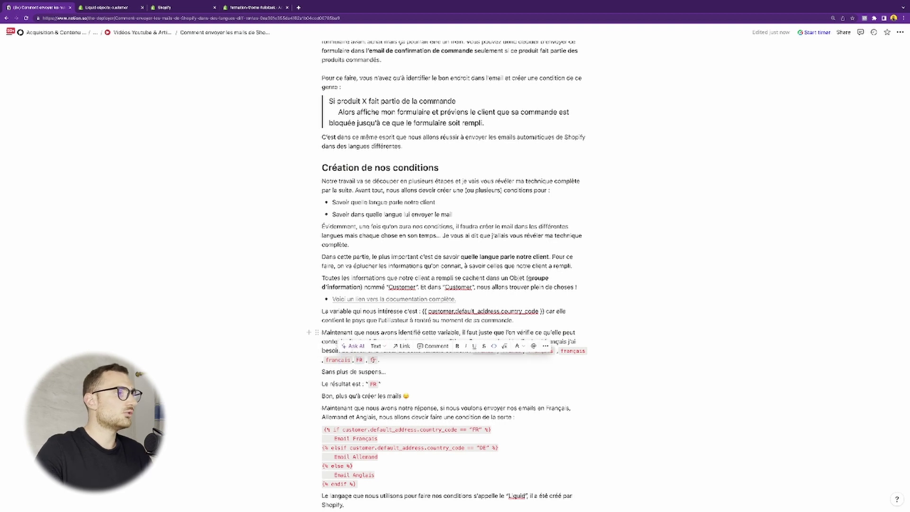
double_click(373, 359)
Step: Read the article's stated result for the country code and re-examine the customer part of the customer.default_address.country_code variable
triple_click(381, 372)
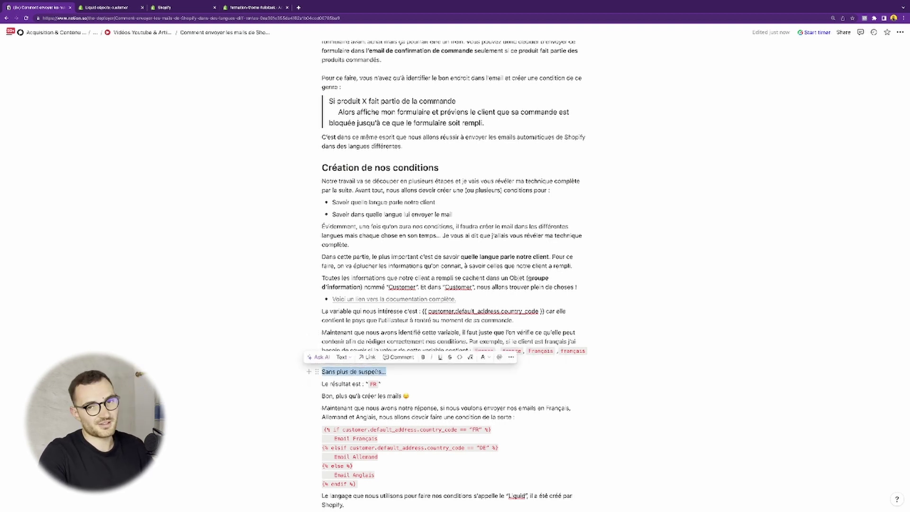
double_click(373, 384)
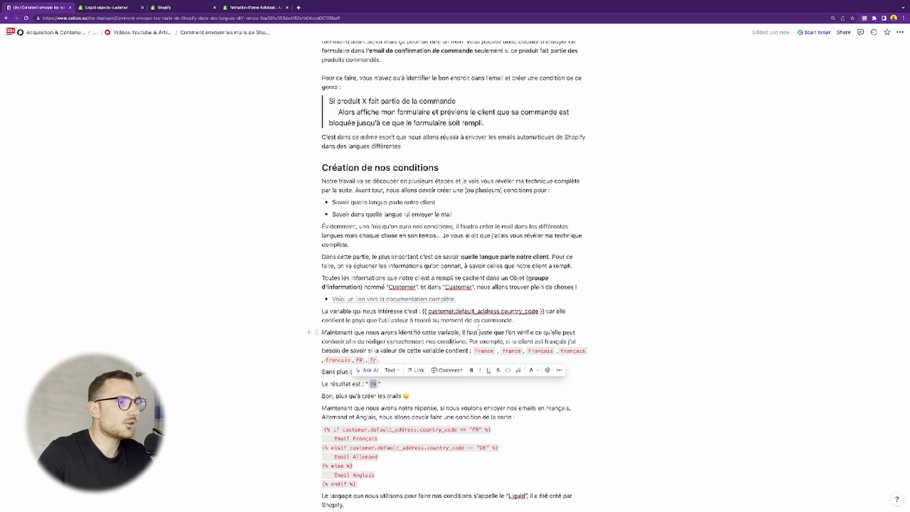
drag(428, 311, 539, 311)
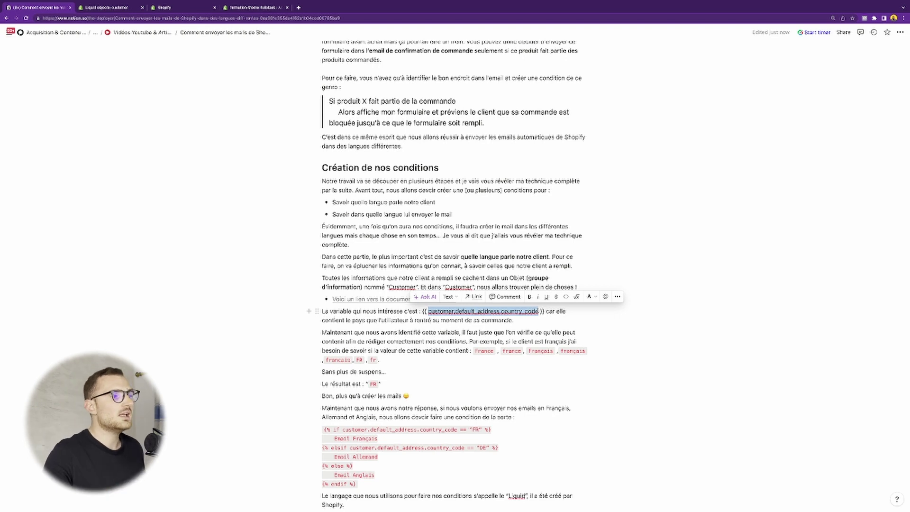
double_click(438, 311)
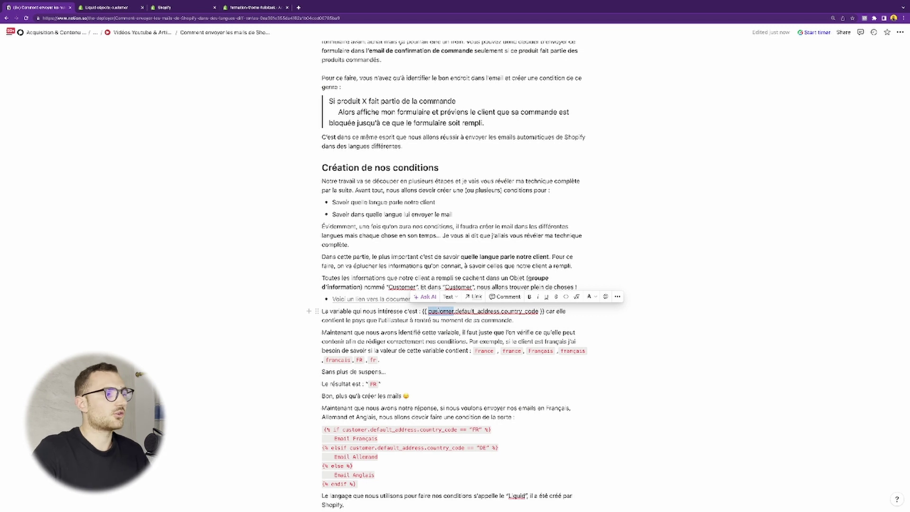
Step: Compare the article's "FR" result with the country_code part of the customer.default_address.country_code variable
scroll(385, 274, down, 5)
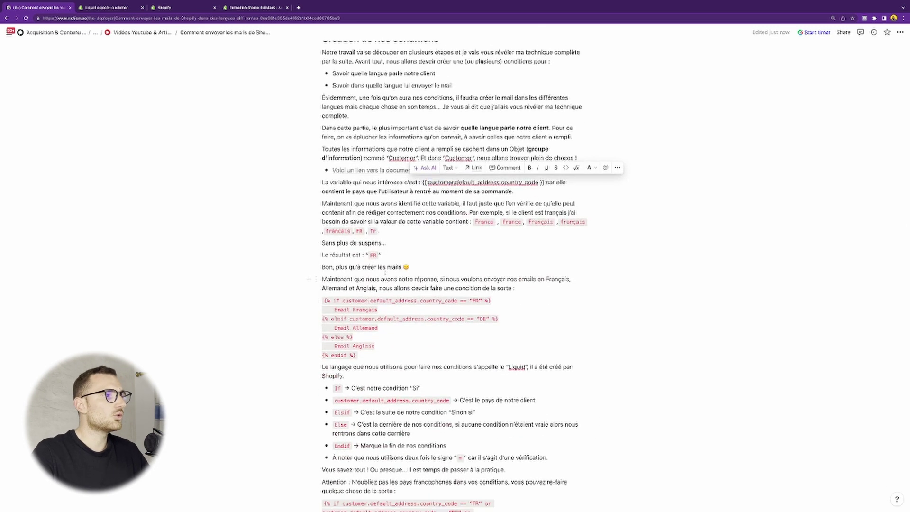
triple_click(385, 275)
click(381, 280)
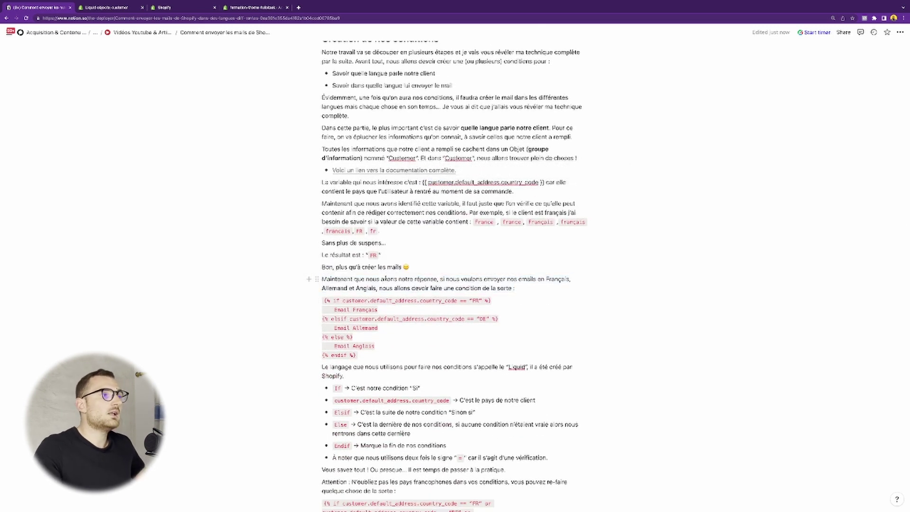
double_click(373, 255)
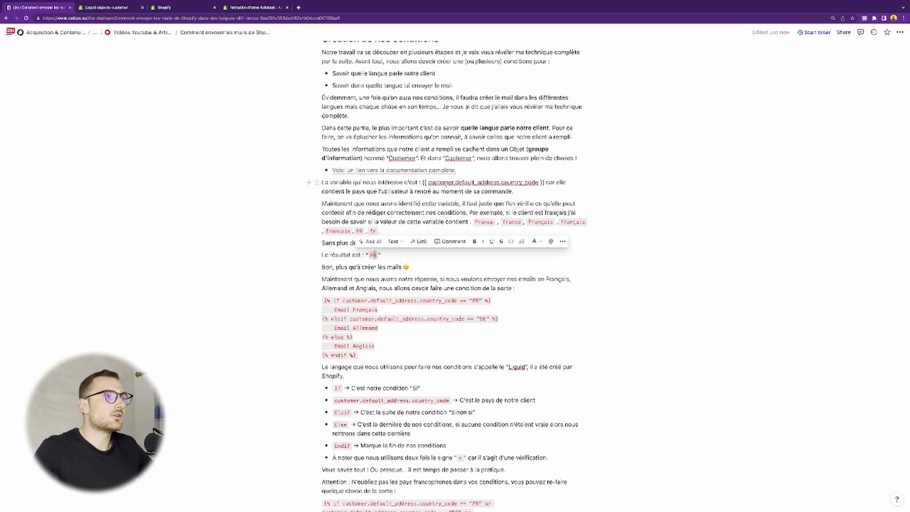
drag(428, 183, 538, 183)
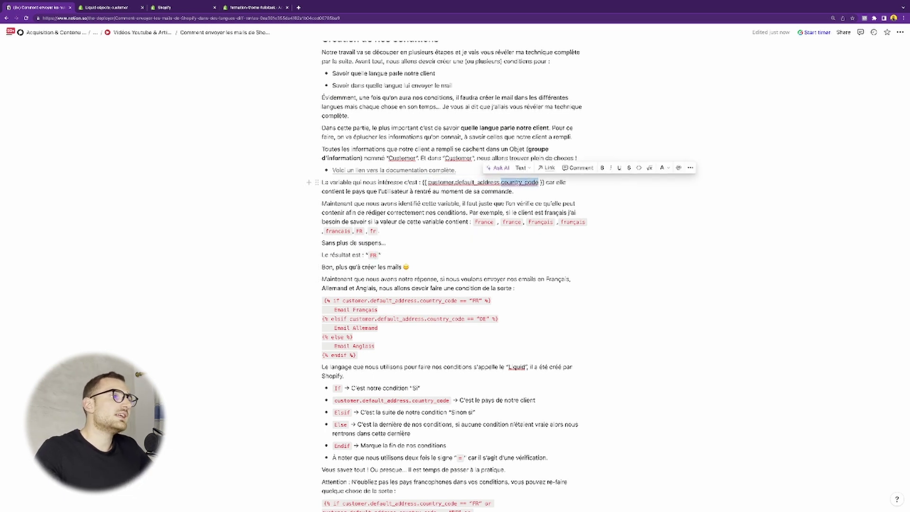
click(405, 244)
double_click(374, 255)
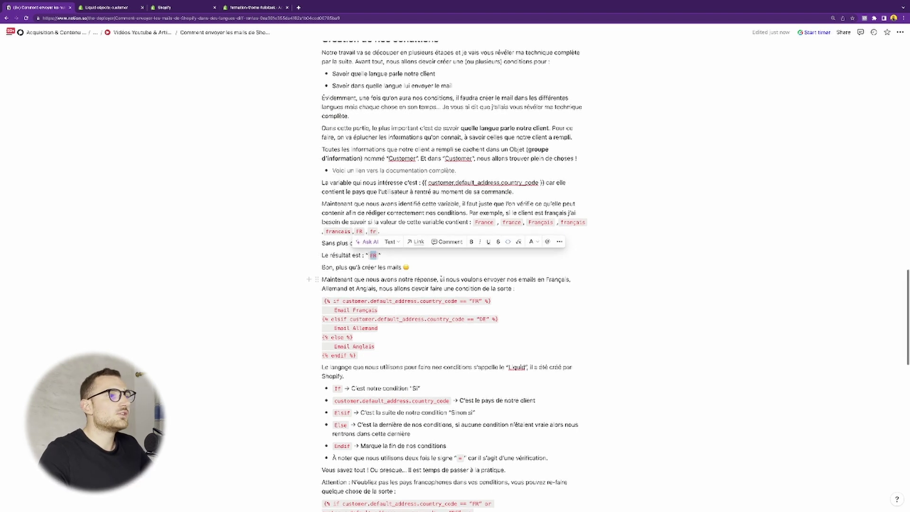
Step: Examine the example condition for French, German and English emails, going through its if "FR", elsif "DE" and else branches
drag(440, 280, 554, 279)
click(345, 289)
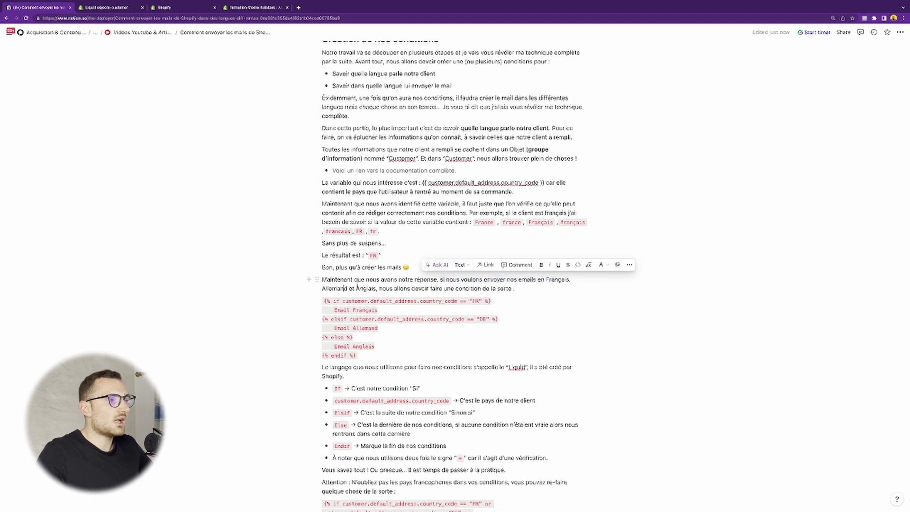
drag(383, 288, 451, 288)
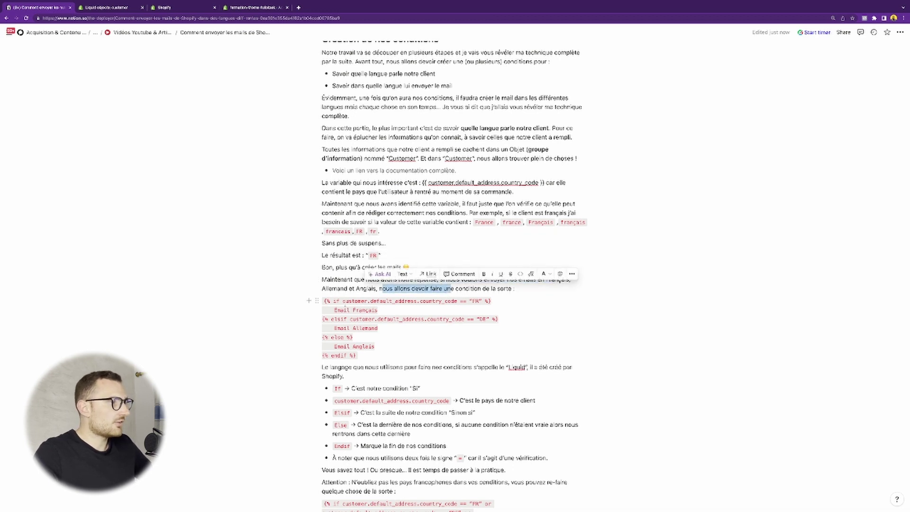
drag(333, 301, 387, 300)
click(448, 302)
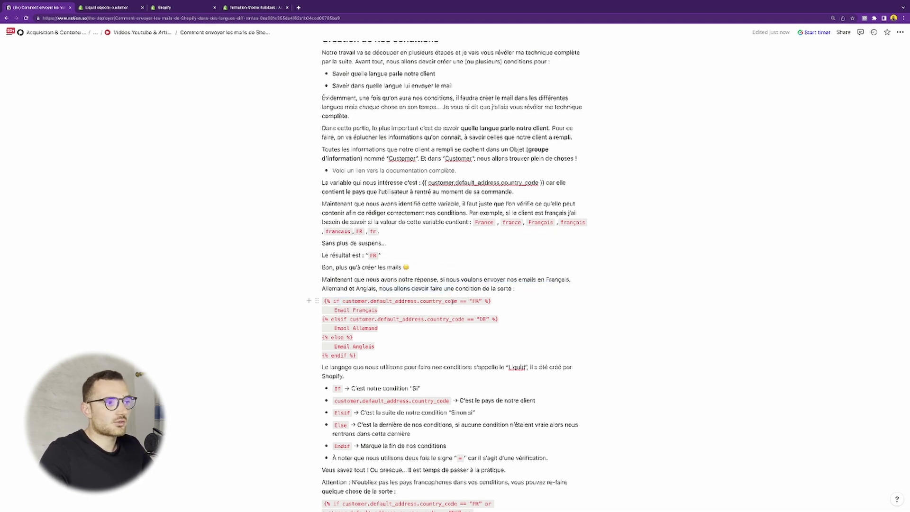
drag(464, 301, 481, 301)
drag(328, 309, 462, 319)
click(483, 320)
double_click(337, 336)
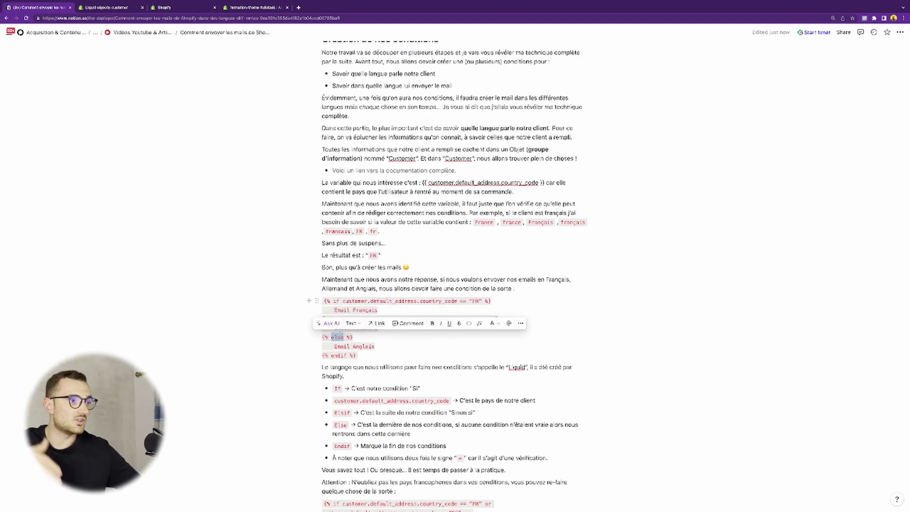
double_click(341, 346)
Step: Go through the article's Liquid explanations of If, customer.default_address.country_code, Elsif, Else and Endif alongside the example condition
scroll(342, 348, down, 2)
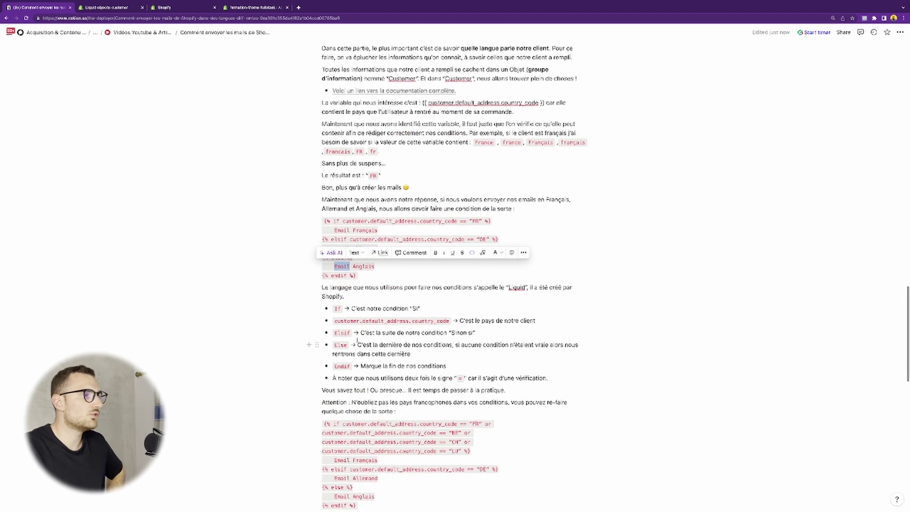
double_click(337, 308)
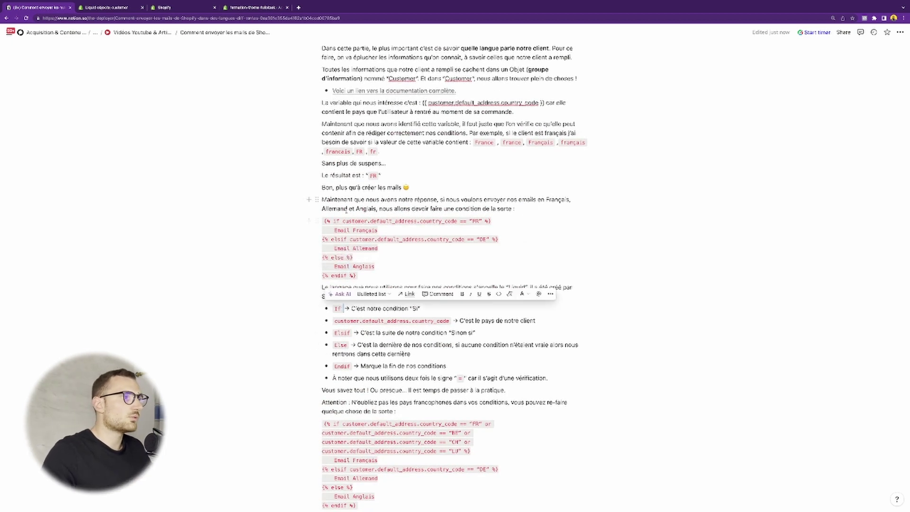
drag(333, 218, 363, 274)
click(364, 274)
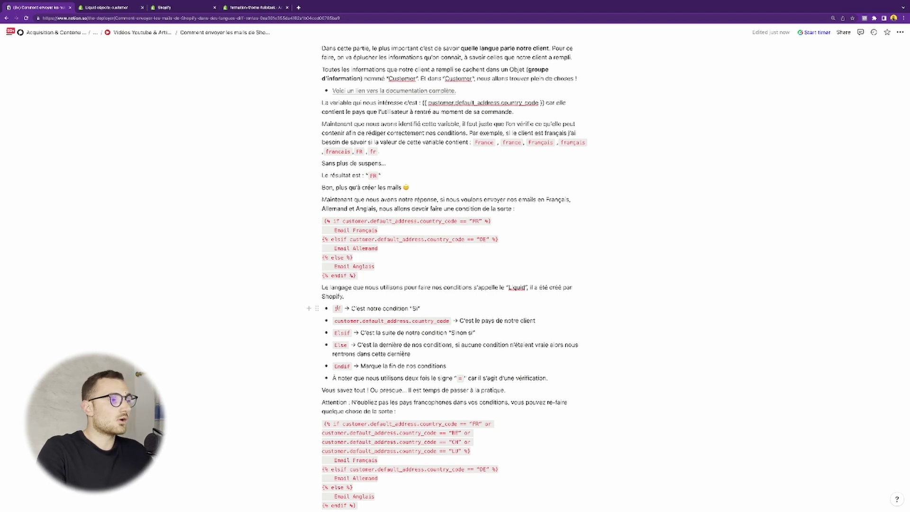
double_click(395, 308)
click(358, 318)
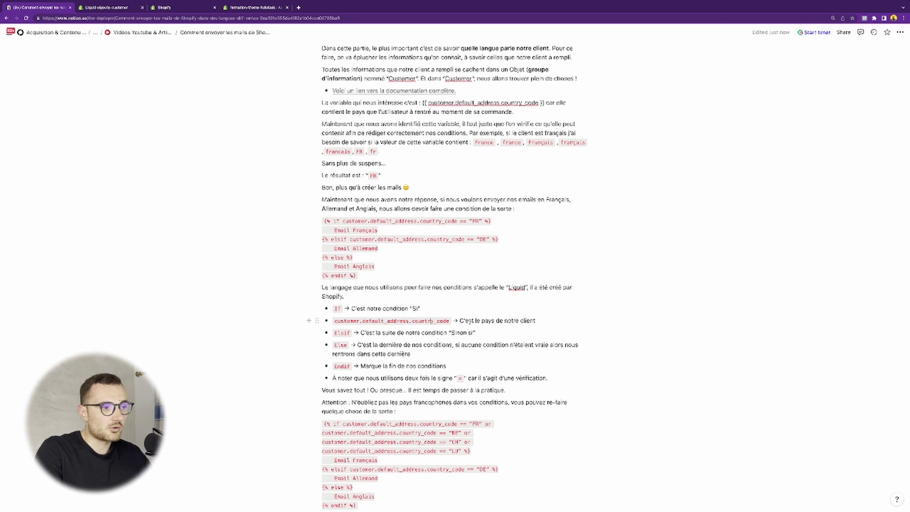
double_click(527, 321)
click(537, 321)
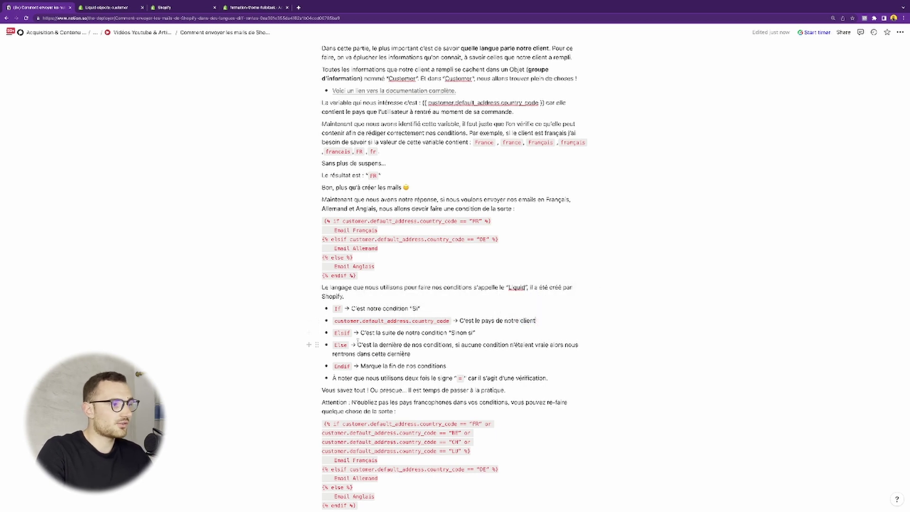
double_click(367, 333)
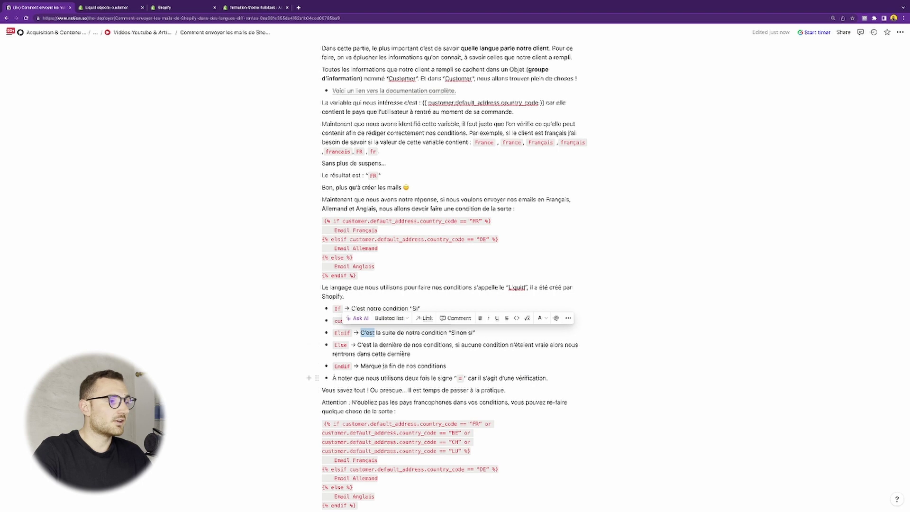
double_click(401, 366)
Step: Read the note on the doubled "=" sign and examine the == comparison with "FR" in the example condition
double_click(461, 378)
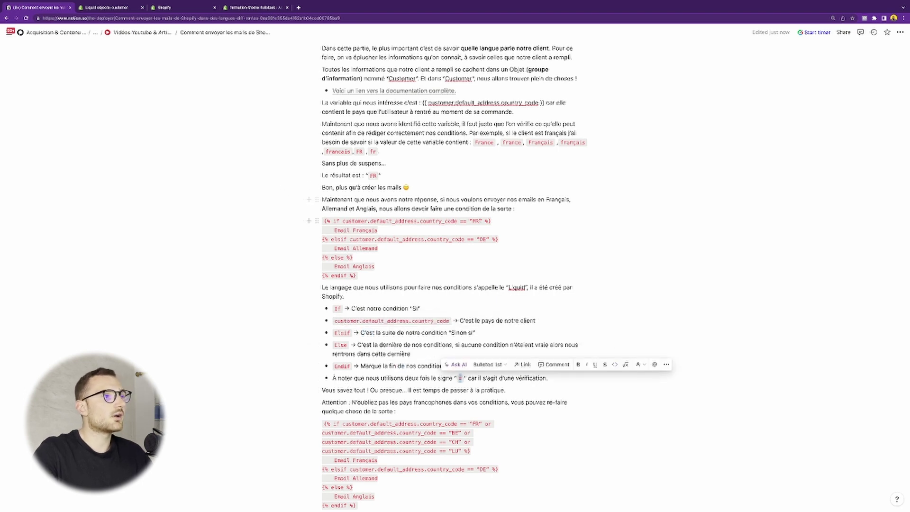
drag(457, 221, 480, 219)
click(479, 221)
double_click(476, 221)
click(466, 221)
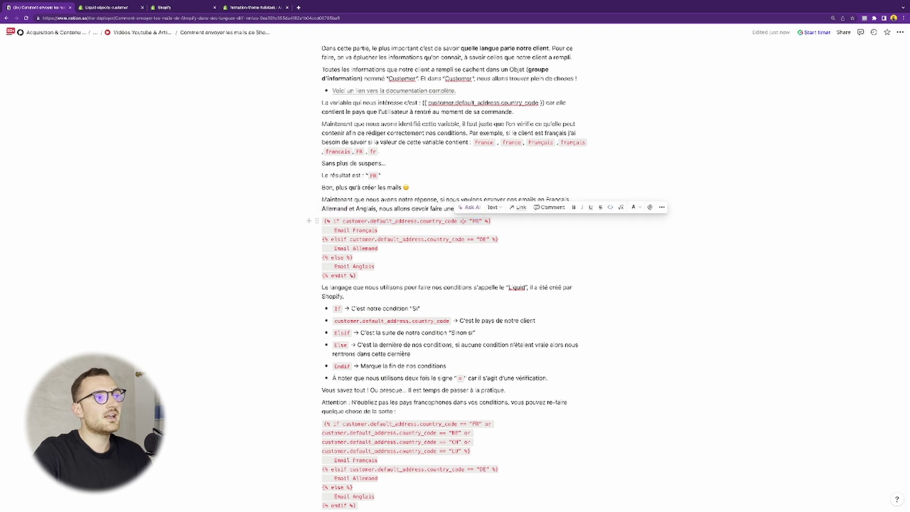
double_click(461, 220)
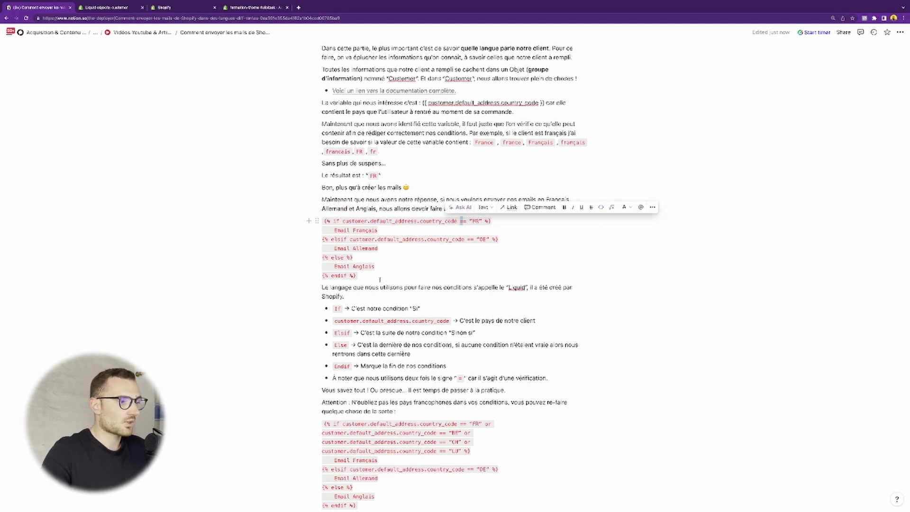
Step: Read the warning about including French-speaking countries and check the English email fallback in the first condition
scroll(385, 278, down, 2)
click(382, 288)
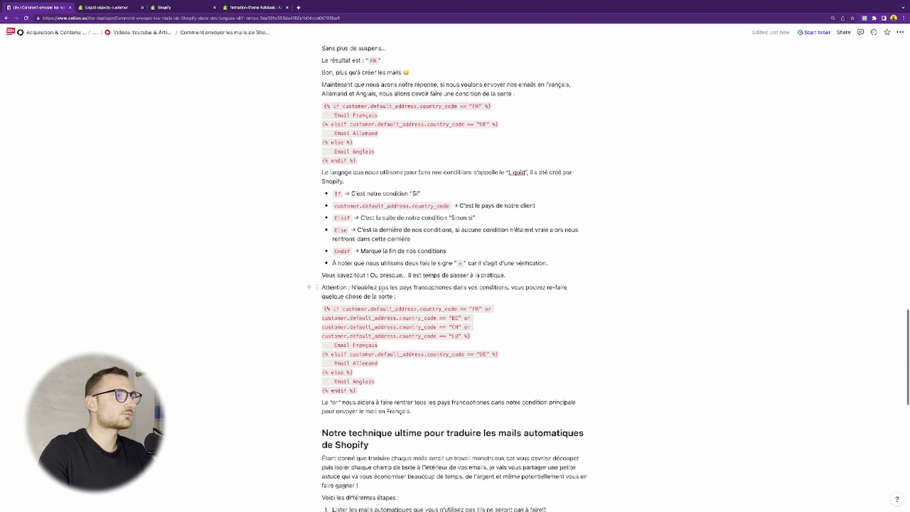
triple_click(382, 287)
click(379, 291)
drag(350, 288, 358, 288)
triple_click(380, 292)
click(466, 298)
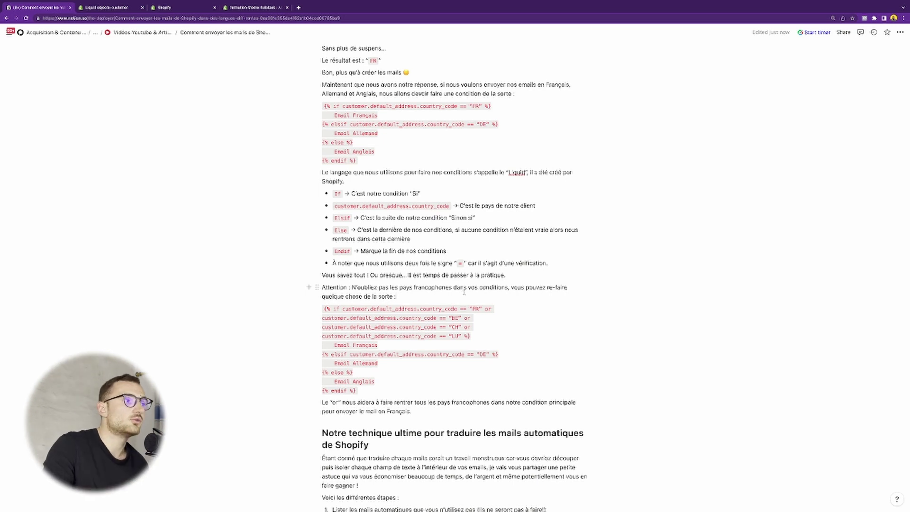
triple_click(359, 148)
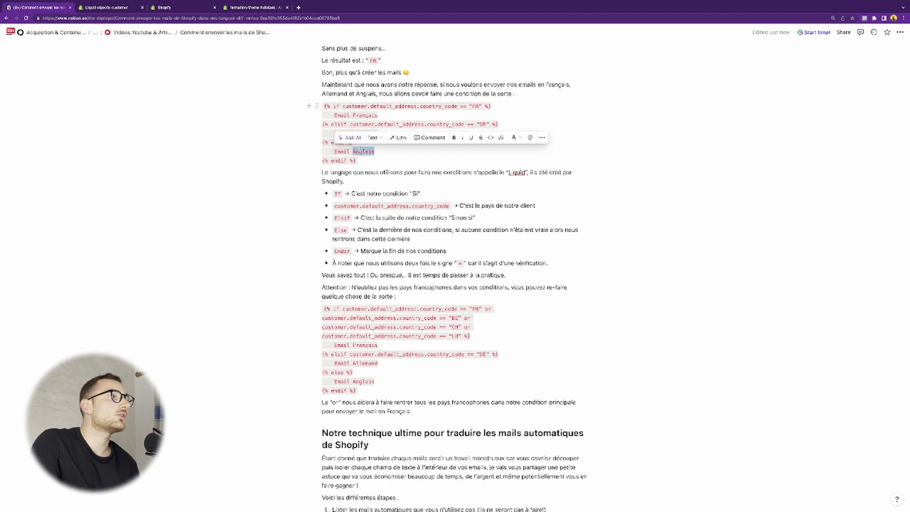
click(367, 273)
Step: Examine the extended condition combining FR, BE, CH and LU with "or", then its DE and else branches
scroll(346, 256, down, 3)
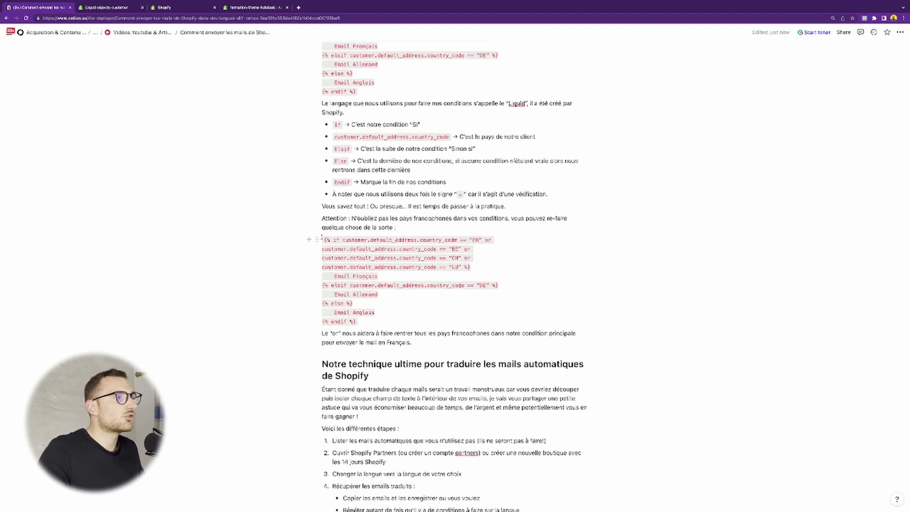
drag(324, 240, 327, 282)
triple_click(478, 239)
triple_click(457, 267)
double_click(483, 285)
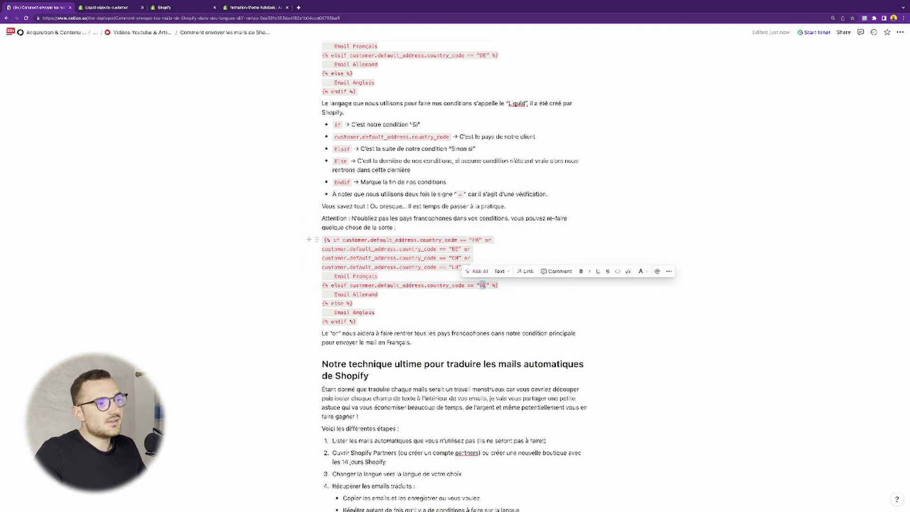
double_click(414, 290)
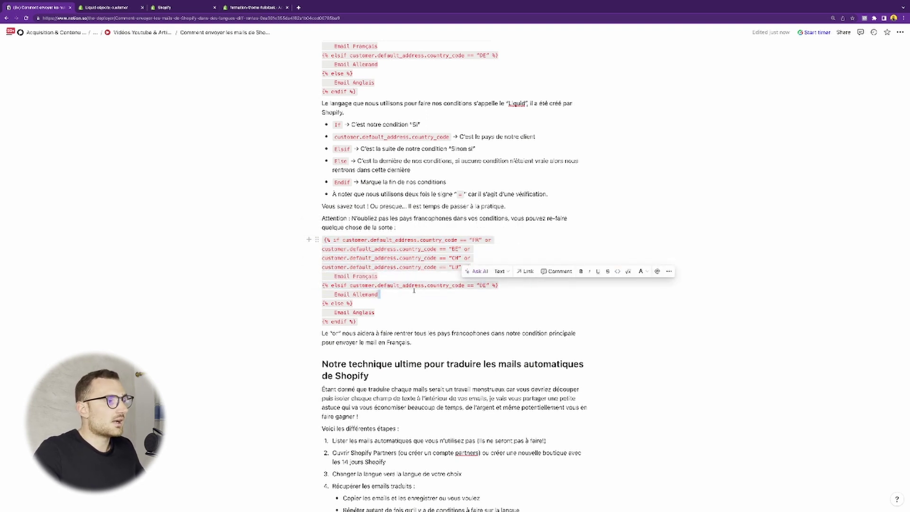
click(346, 312)
scroll(351, 317, down, 1)
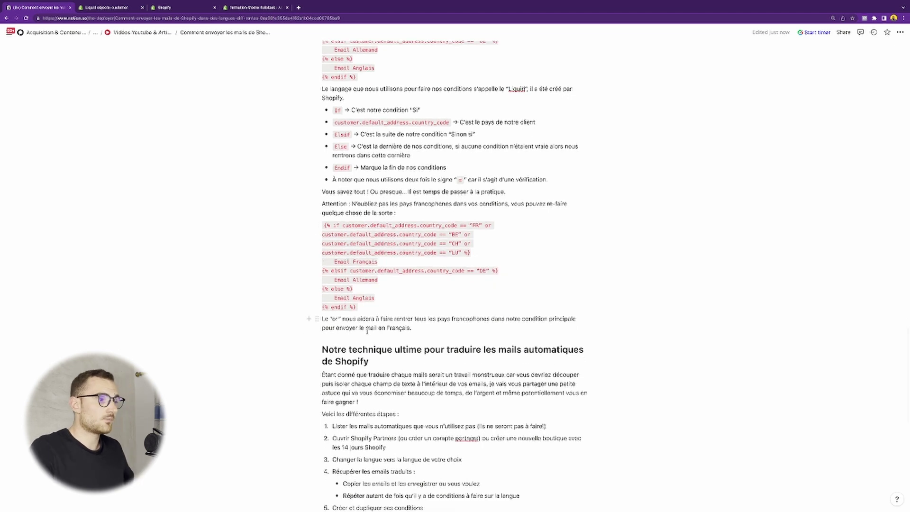
Step: Close the Shopify customer object documentation and examine the pick-up and local delivery texts in Shopify's order confirmation email code
scroll(365, 332, down, 2)
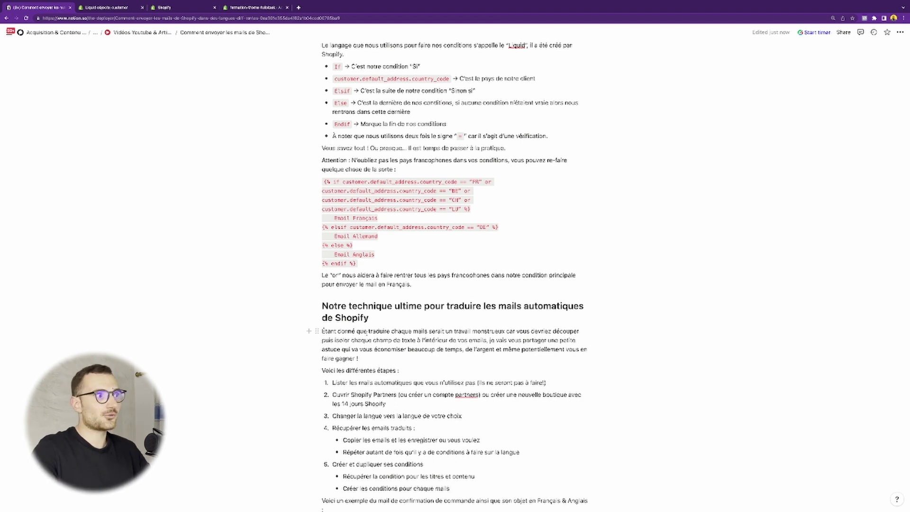
key(ctrl+Tab)
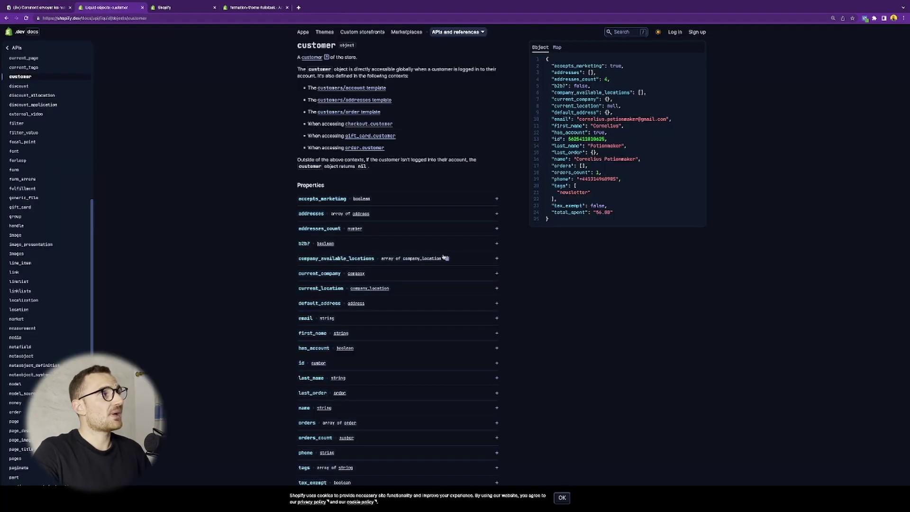
key(ctrl+w)
scroll(448, 268, up, 20)
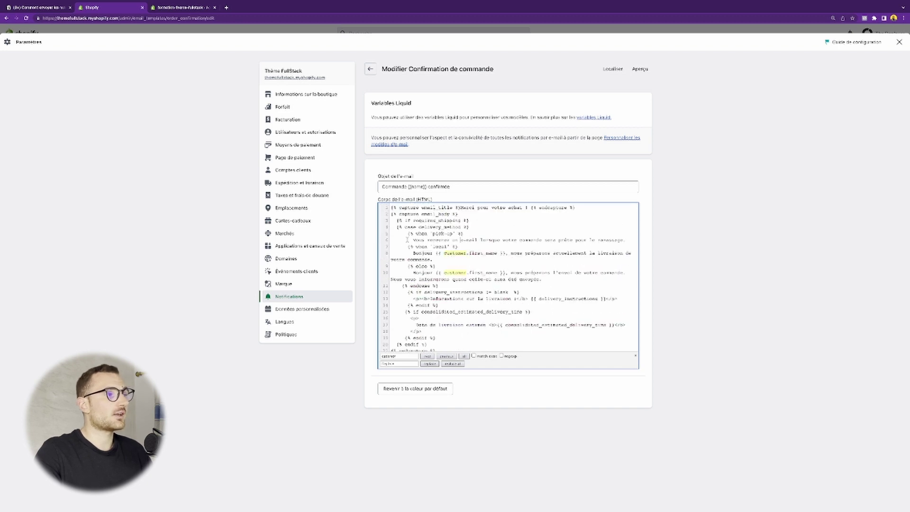
drag(412, 239, 628, 242)
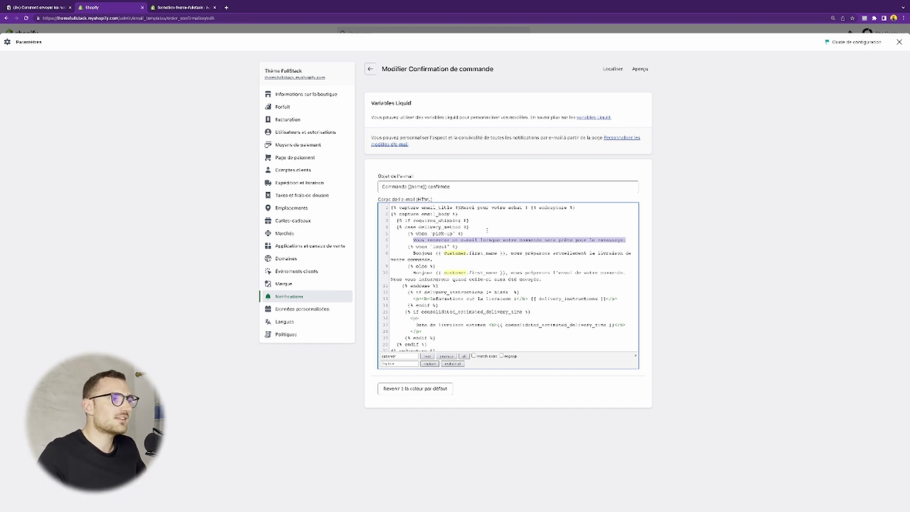
triple_click(468, 251)
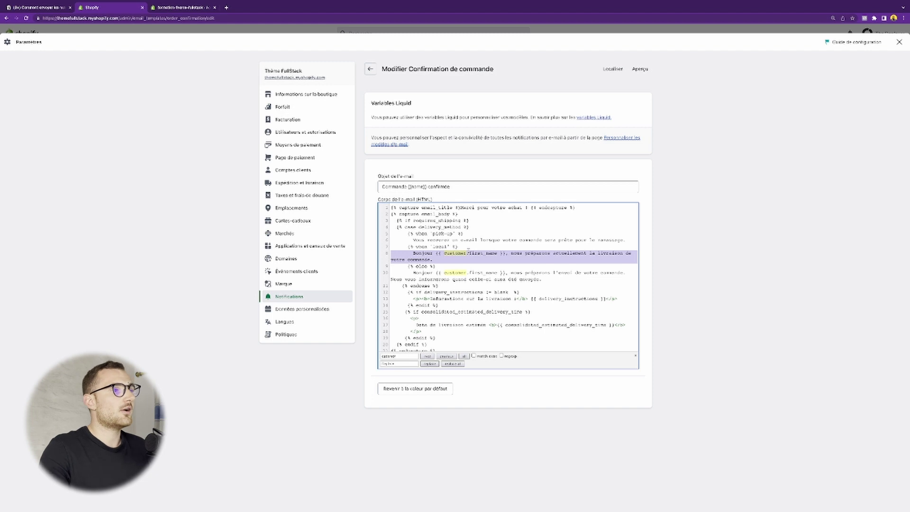
Step: Return to the Notion article and examine the extended condition, especially its FR, BE, CH and LU lines, against the Shopify email code
key(ctrl+shift+Tab)
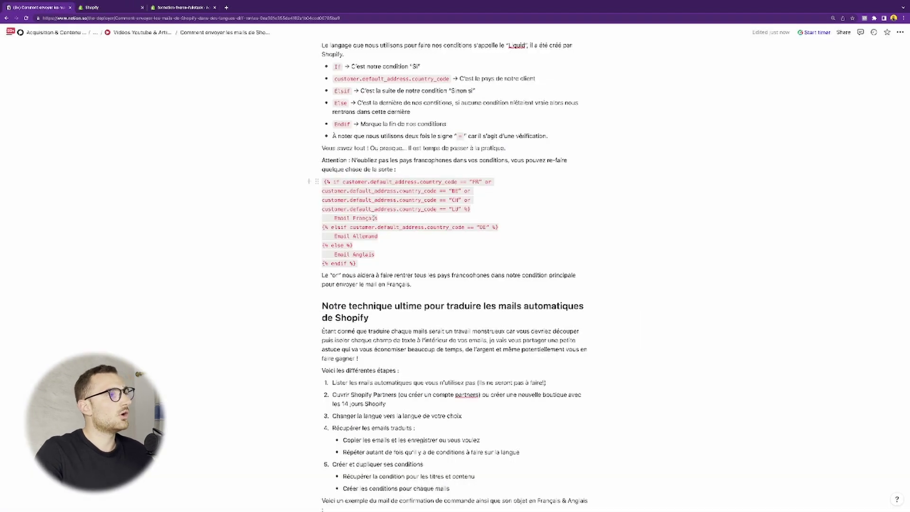
drag(324, 181, 372, 260)
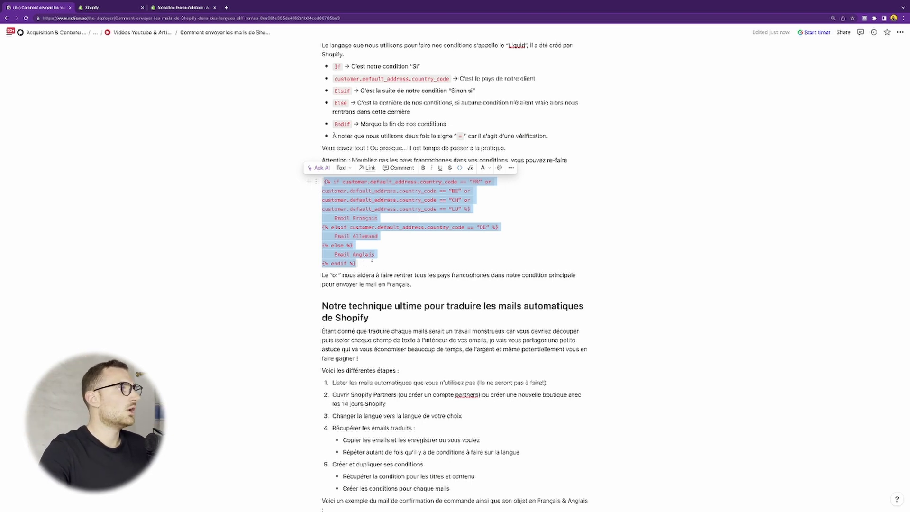
drag(472, 209, 323, 182)
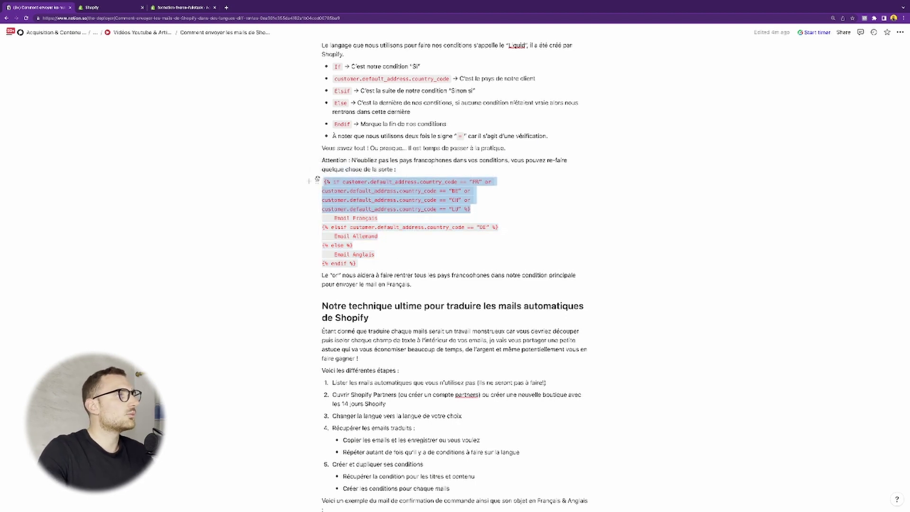
key(ctrl+Tab)
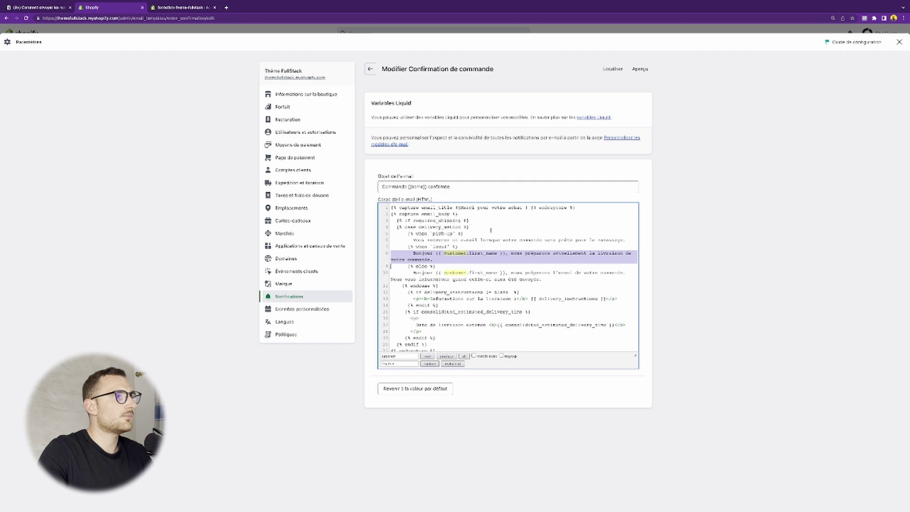
key(ctrl+shift+Tab)
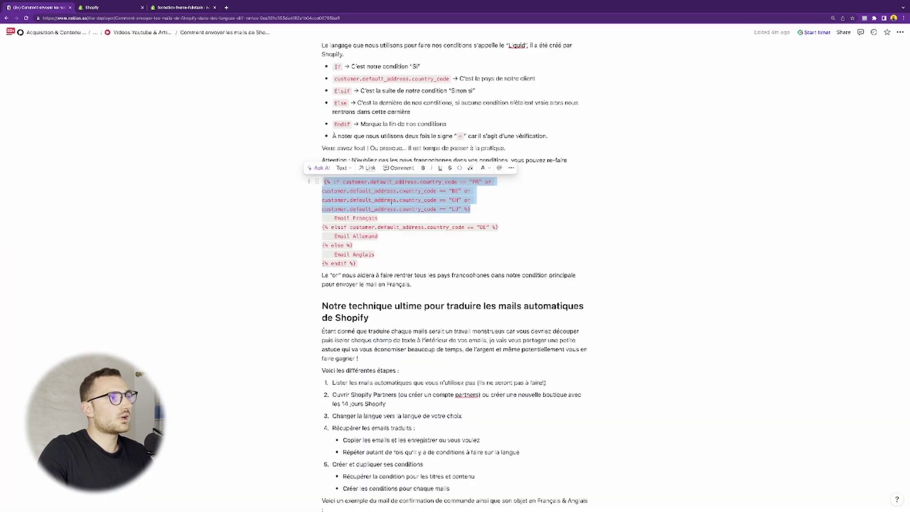
Step: Copy the FR, BE, CH and LU if condition from the Notion article and paste it before the French subject of Shopify's order confirmation email
drag(323, 182, 478, 208)
scroll(478, 208, down, 1)
scroll(478, 210, up, 1)
key(ctrl+Tab)
triple_click(457, 187)
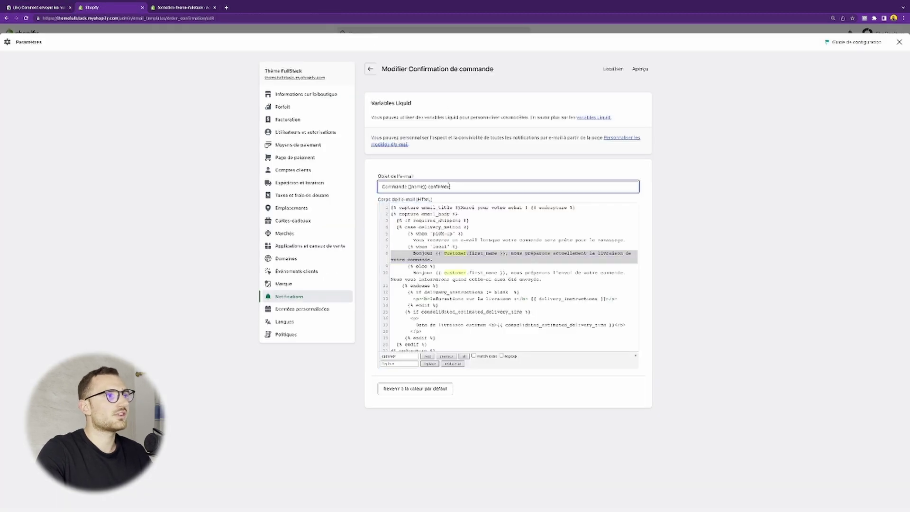
click(457, 187)
click(469, 222)
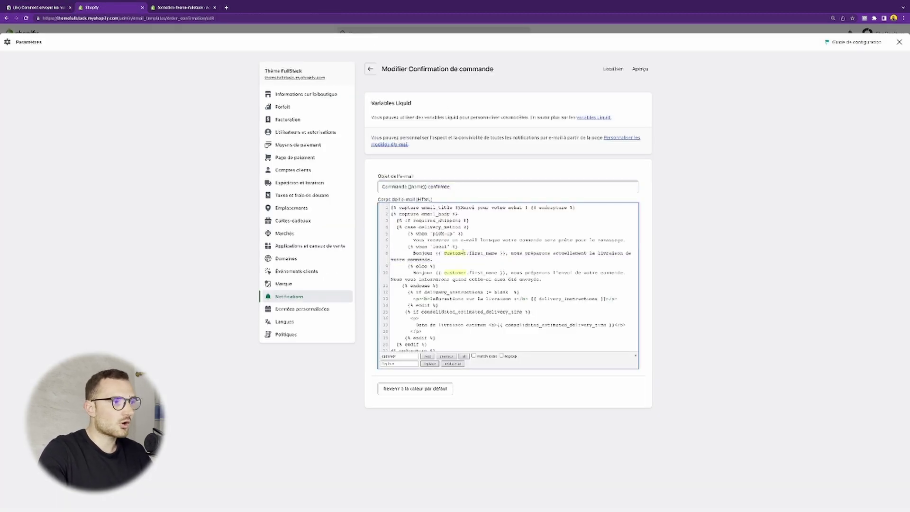
click(465, 187)
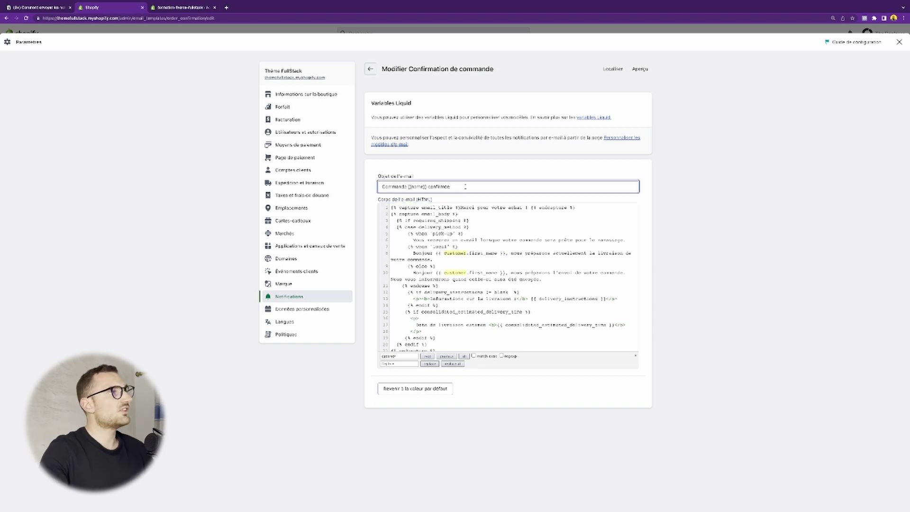
key(ctrl+shift+Tab)
key(ctrl+Tab)
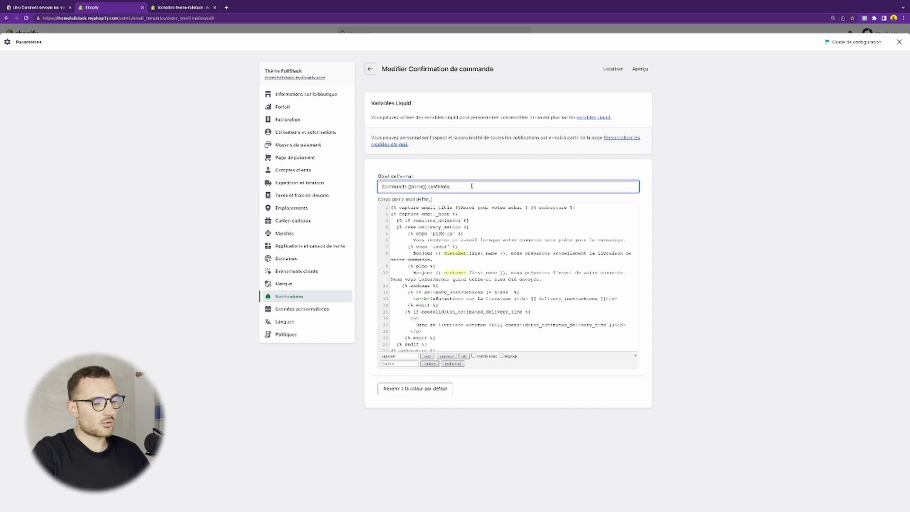
key(ctrl+a)
key(ctrl+v)
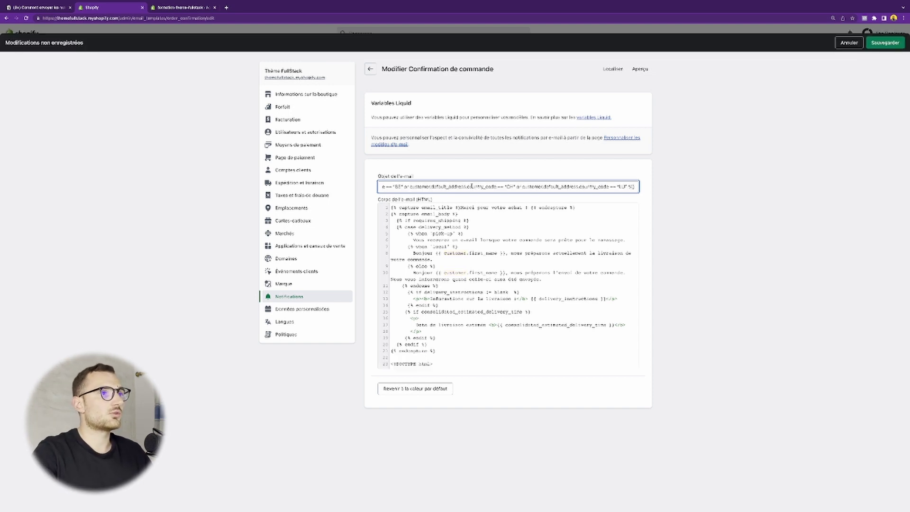
Step: Examine the pasted condition in the email subject, from its country checks through to the French text "Commande {{name}} confirmée"
key(ctrl+a)
drag(382, 186, 609, 186)
click(499, 186)
click(609, 187)
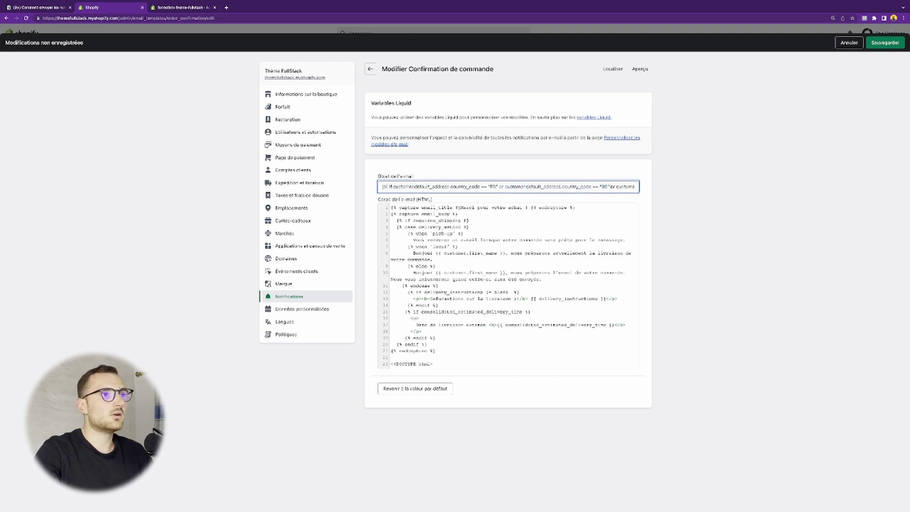
key(alt+shift+Right)
key(alt+shift+Right)
key(alt+shift+Right)
key(shift+Right)
key(shift+Right)
key(shift+Right)
key(shift+Right)
key(shift+Right)
key(shift+Right)
key(shift+Right)
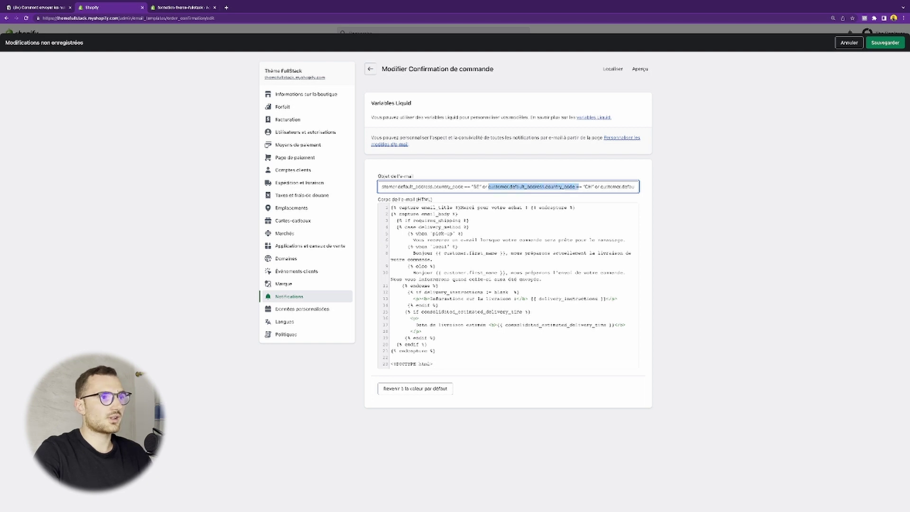
key(shift+Right)
key(shift+Right)
key(shift+Right)
key(shift+Right)
key(shift+Right)
key(Right)
key(alt+shift+Right)
key(alt+shift+Right)
key(alt+shift+Right)
key(shift+Right)
key(shift+Right)
key(shift+Right)
key(shift+Right)
key(shift+Right)
key(shift+Right)
key(shift+Right)
key(shift+Right)
key(Right)
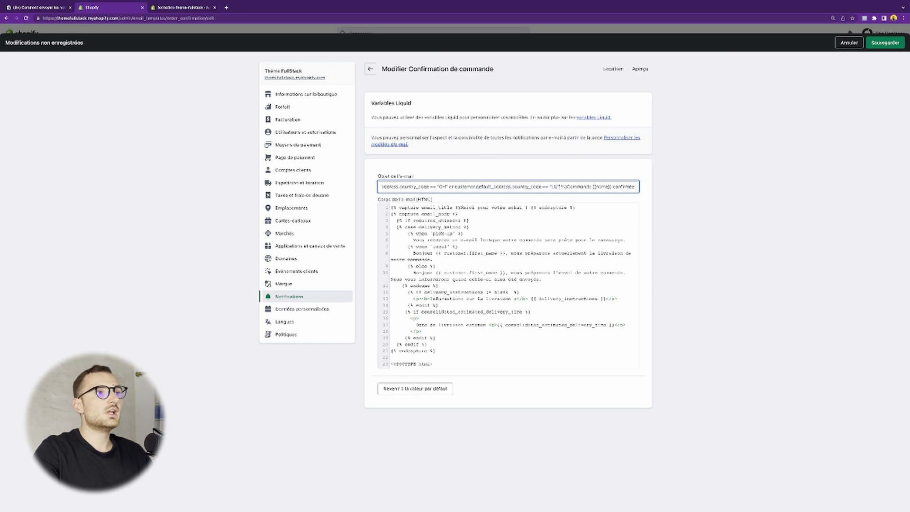
key(alt+shift+Right)
key(alt+shift+Right)
key(alt+shift+Right)
key(alt+shift+Right)
key(alt+shift+Right)
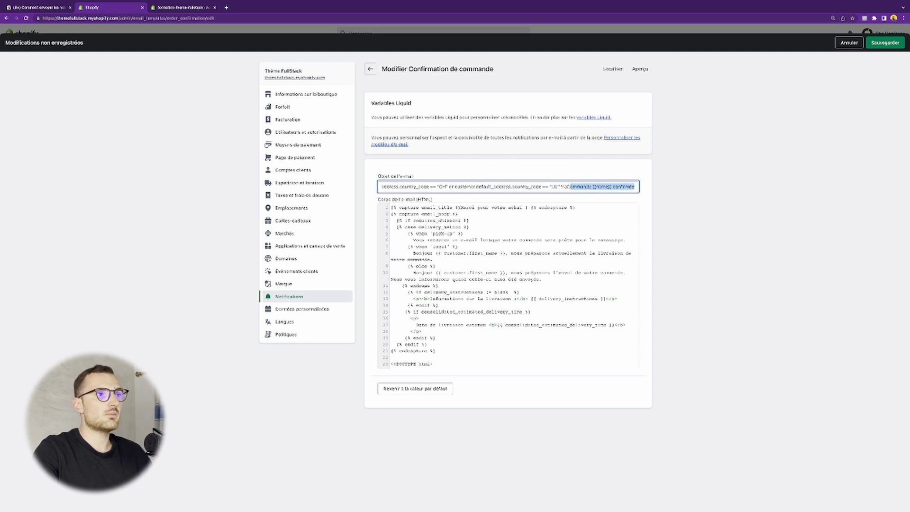
Step: Append an {% else %} tag directly after the French text in the email subject
key(Right)
text({%)
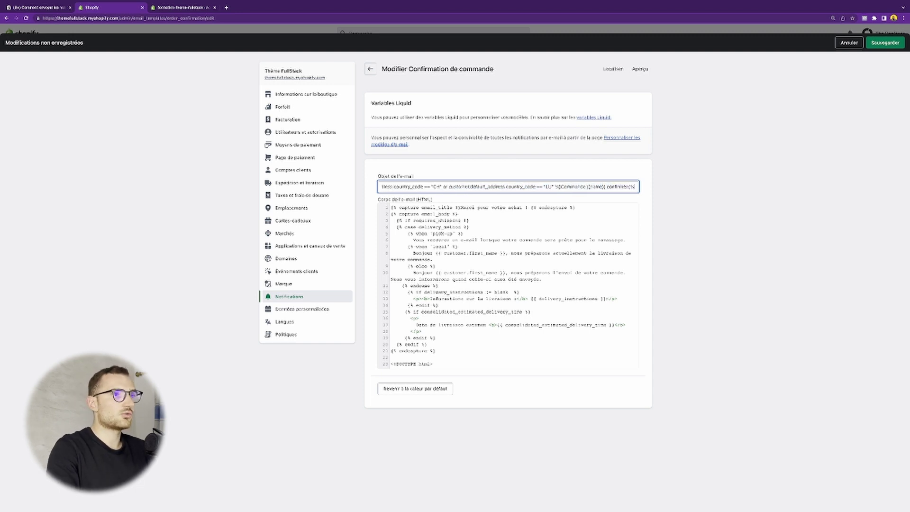
text( else %})
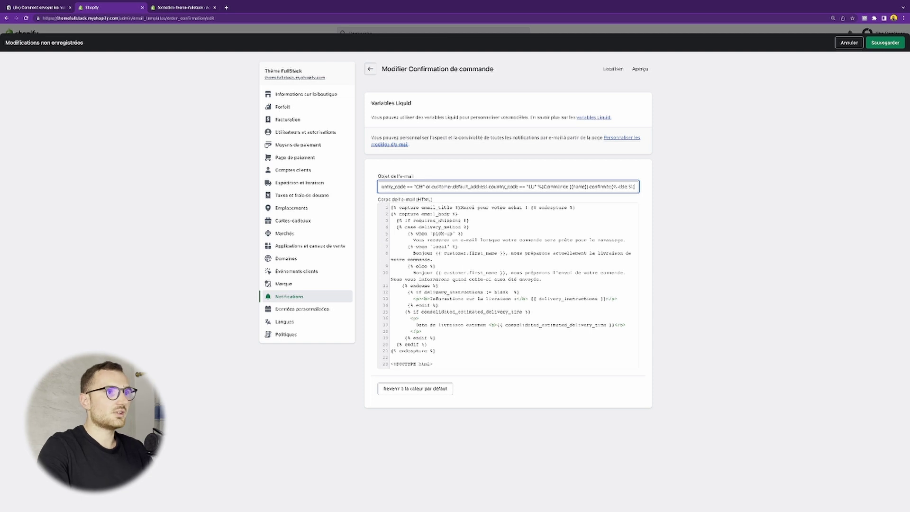
Step: Write "Order {{name}} confirmed" as the English subject after the else tag and end the condition with {% endif %}
text(}Or)
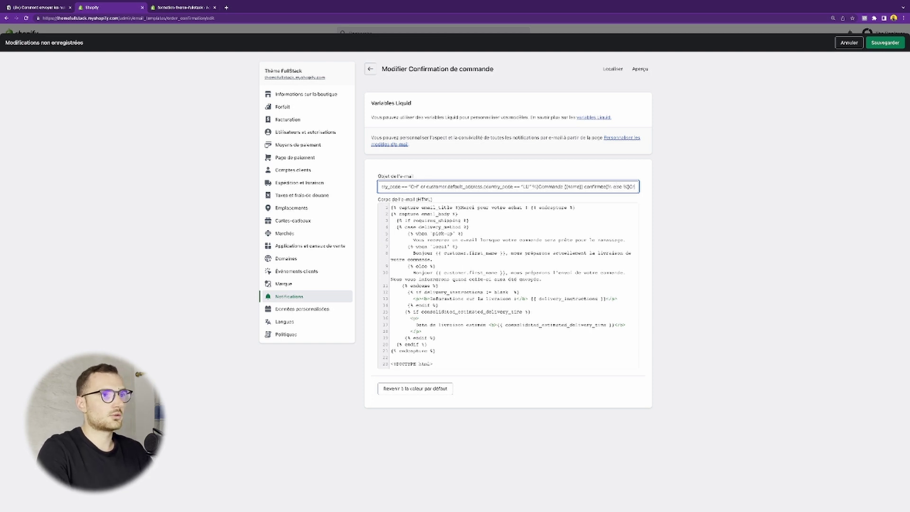
text(der {{ n)
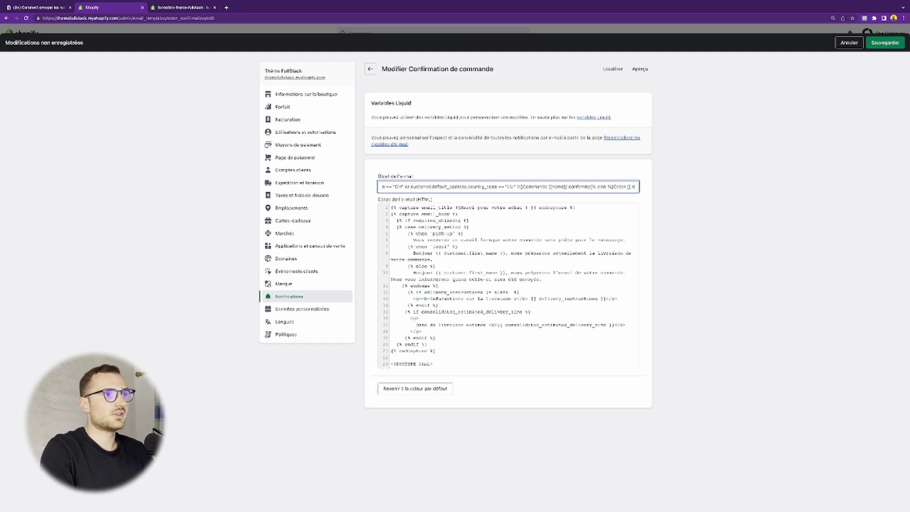
text(ame }})
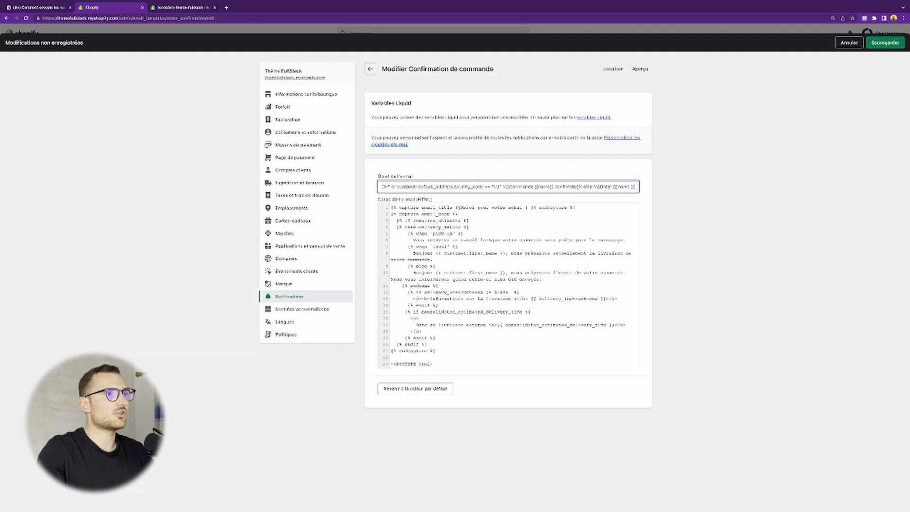
click(539, 186)
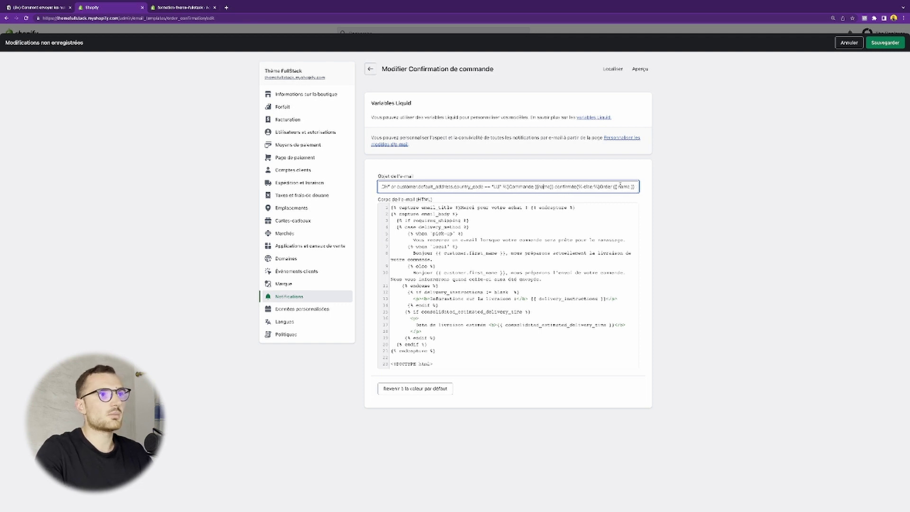
key(BackSpace)
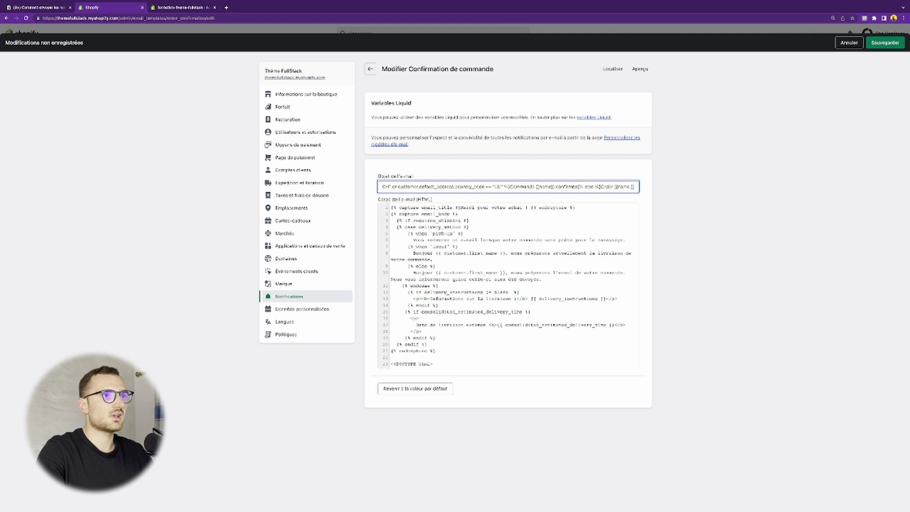
key(BackSpace)
key(Right)
key(Right)
text(con)
text(firme)
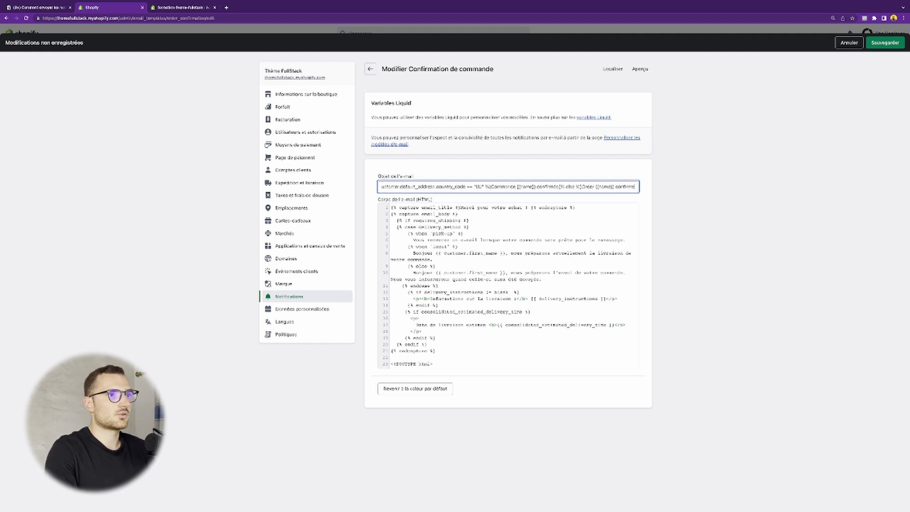
text(d{% e)
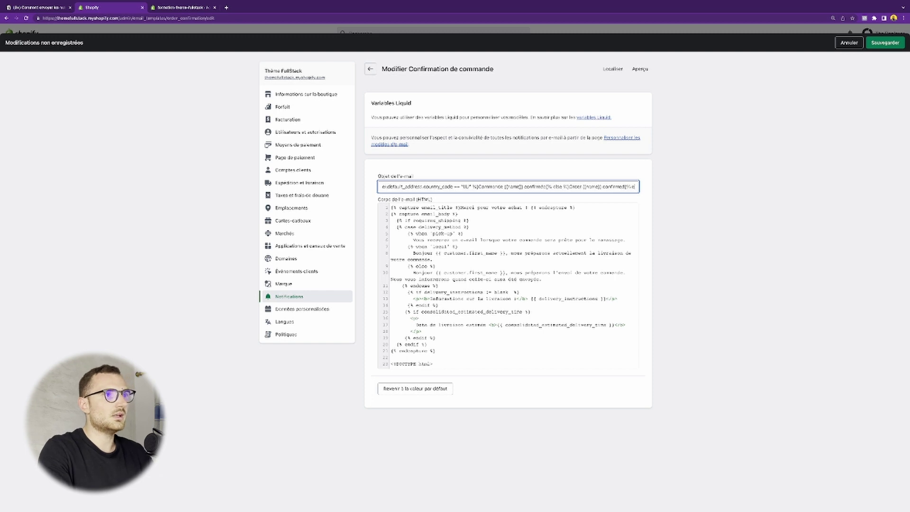
text(ndif)
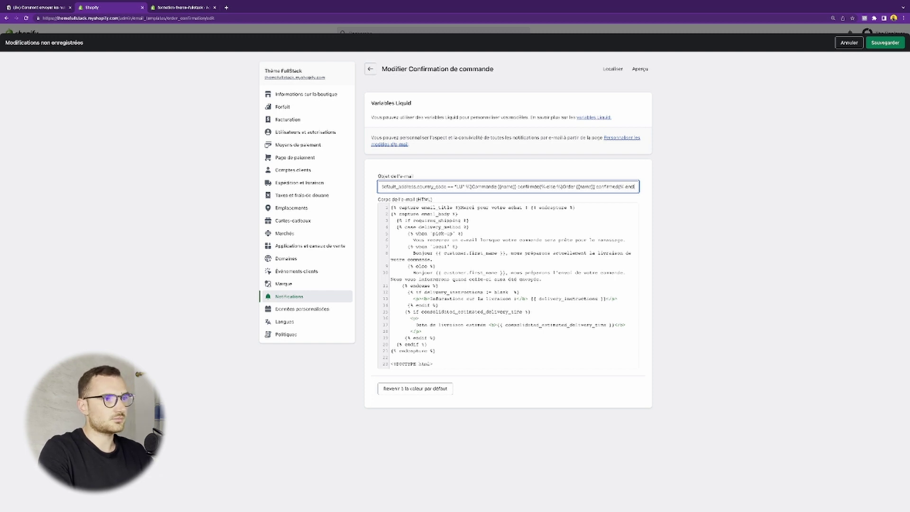
text( %})
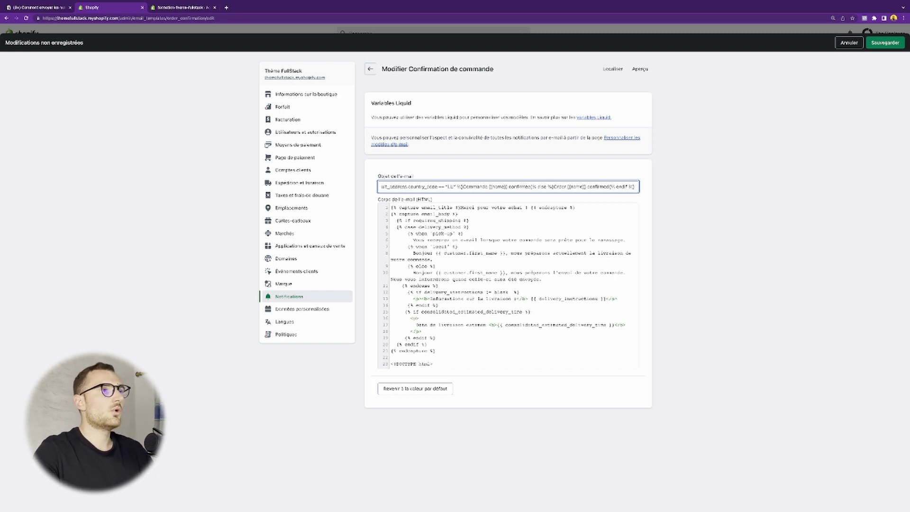
Step: Review the completed subject line's country condition, French text and else branch, and glance through the email body code
key(Home)
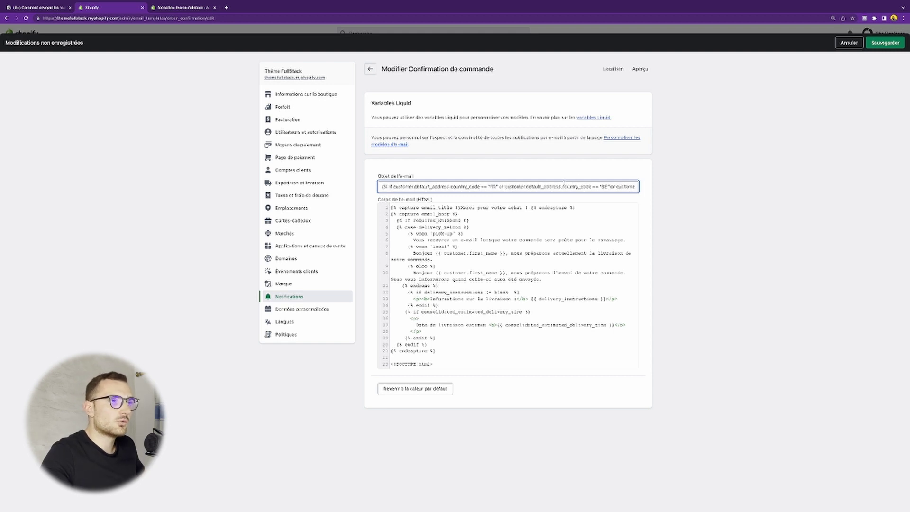
scroll(508, 187, right, 8)
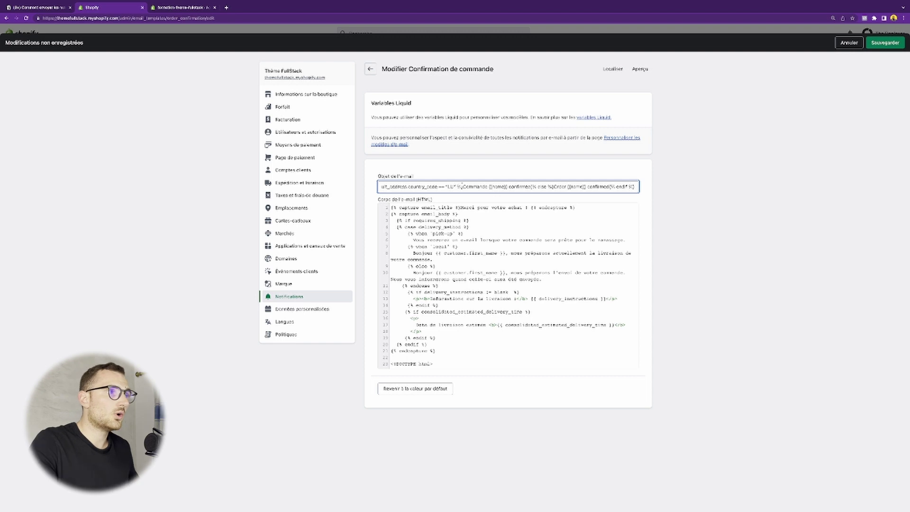
double_click(463, 186)
click(463, 186)
drag(463, 185, 530, 188)
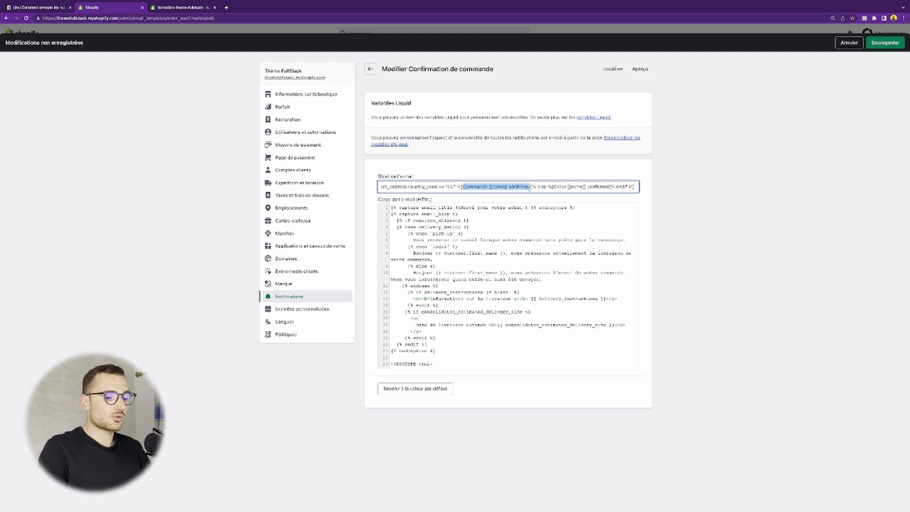
click(530, 188)
drag(531, 187, 489, 186)
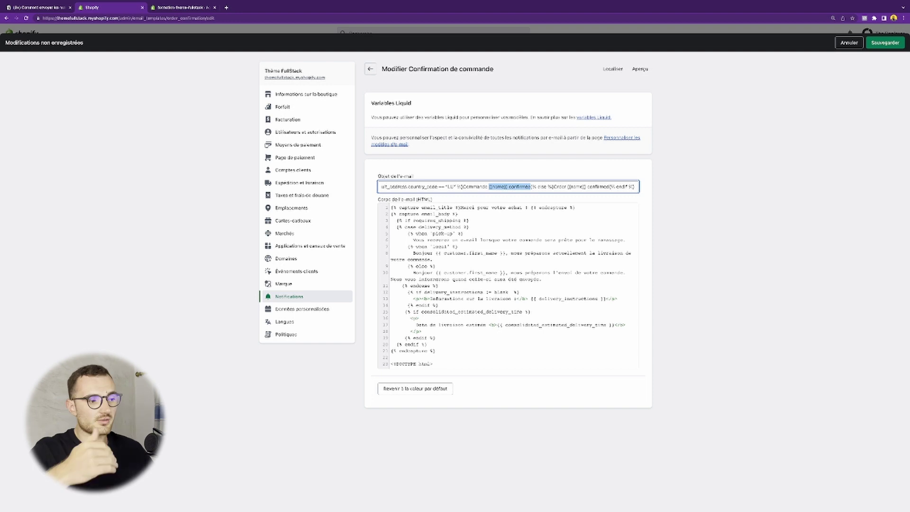
drag(489, 187, 462, 187)
key(ctrl+a)
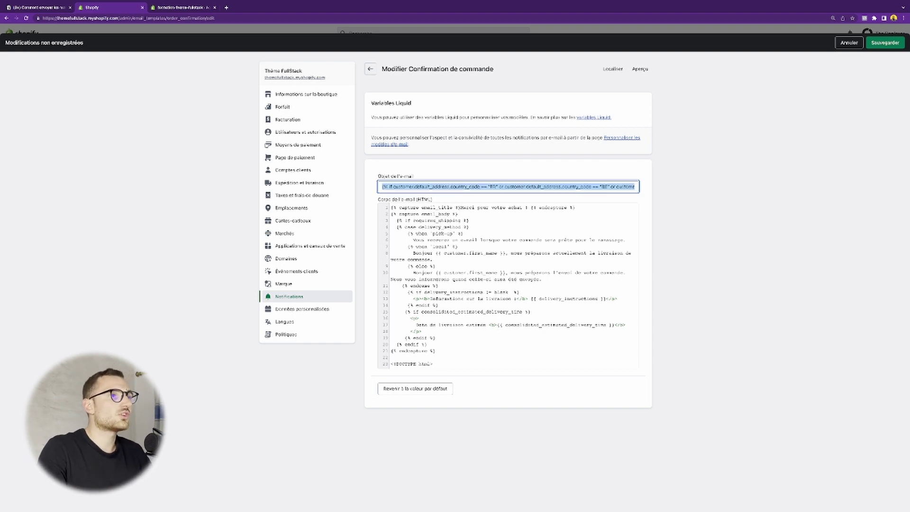
key(End)
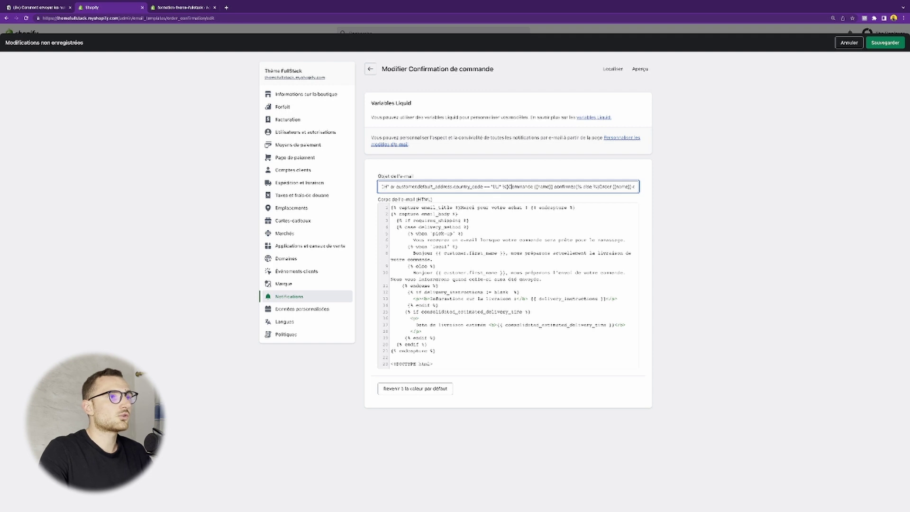
double_click(587, 187)
drag(576, 187, 602, 187)
key(Home)
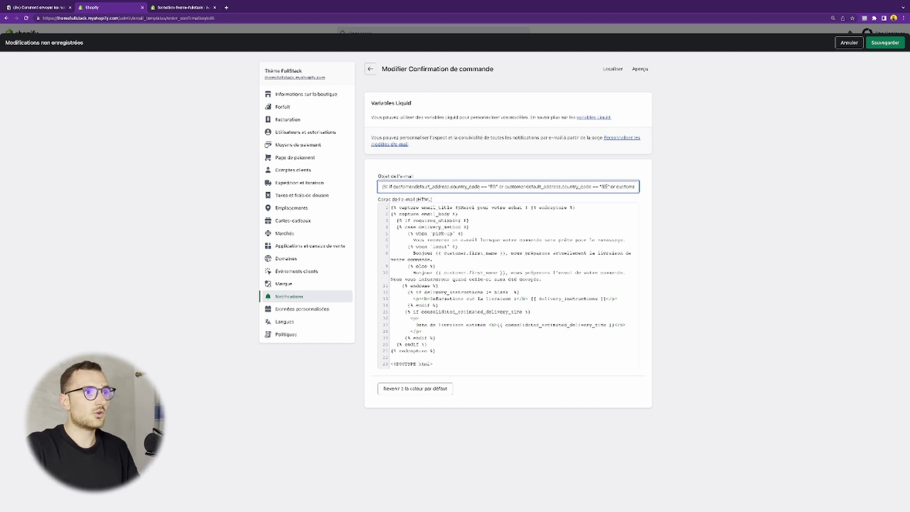
click(572, 240)
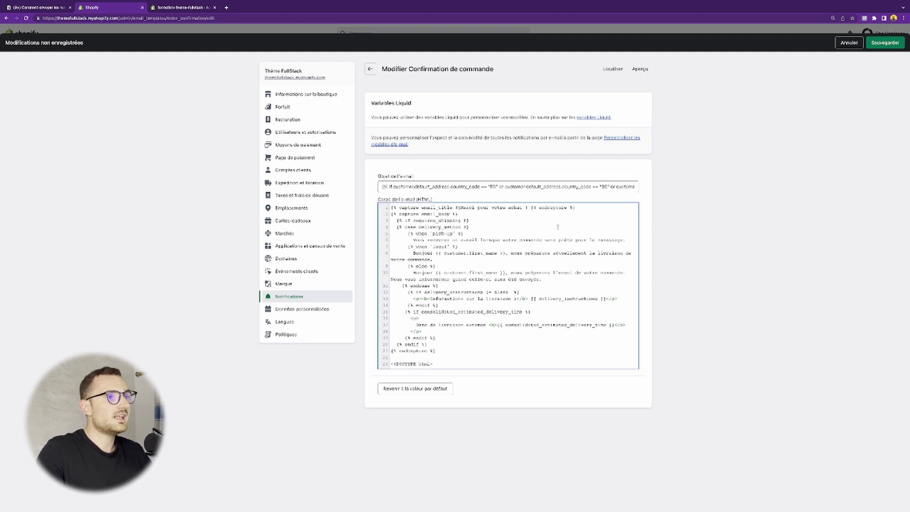
scroll(564, 227, down, 10)
scroll(555, 231, up, 10)
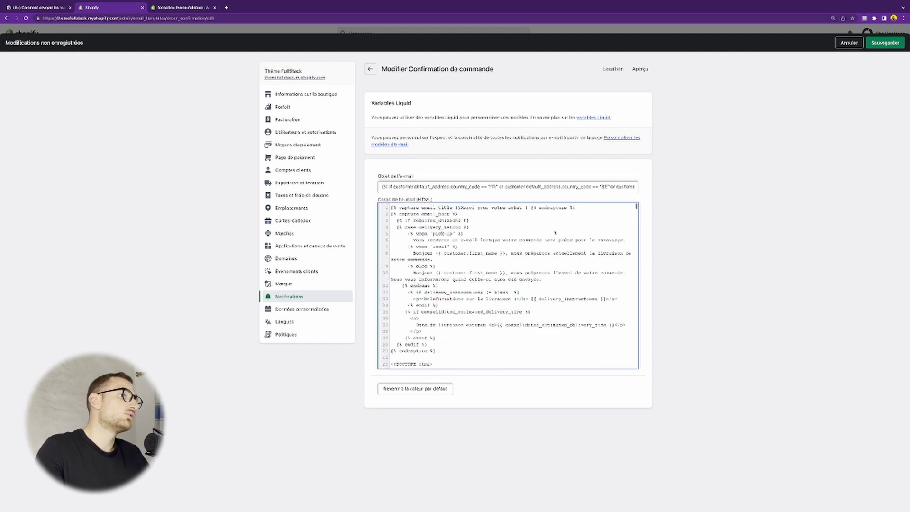
click(232, 175)
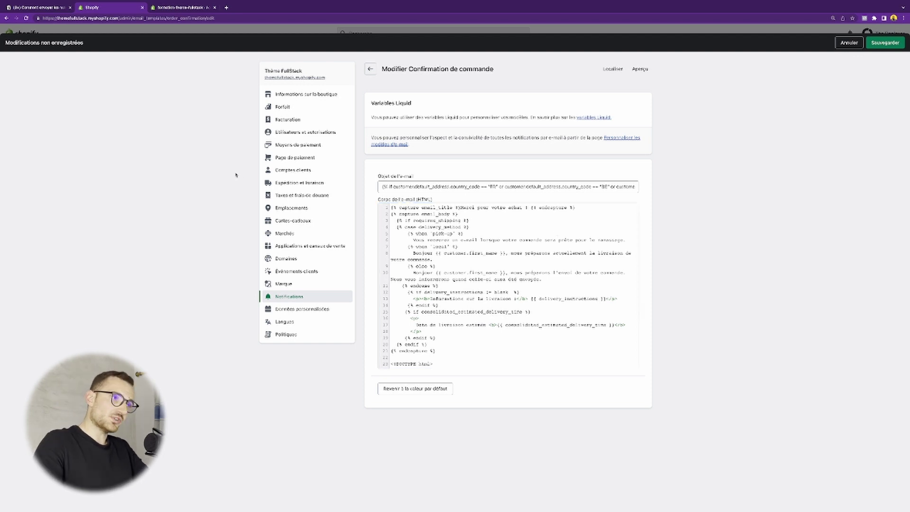
Step: Return to the Notion article and read the five-step technique for translating Shopify's automatic emails
key(ctrl+shift+Tab)
scroll(445, 296, down, 2)
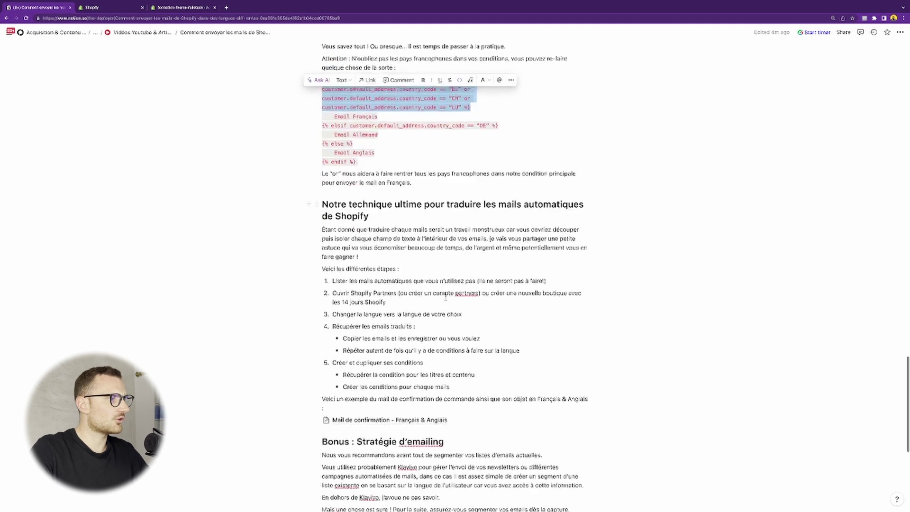
triple_click(357, 211)
click(356, 260)
scroll(355, 278, down, 1)
drag(363, 225, 390, 329)
click(391, 329)
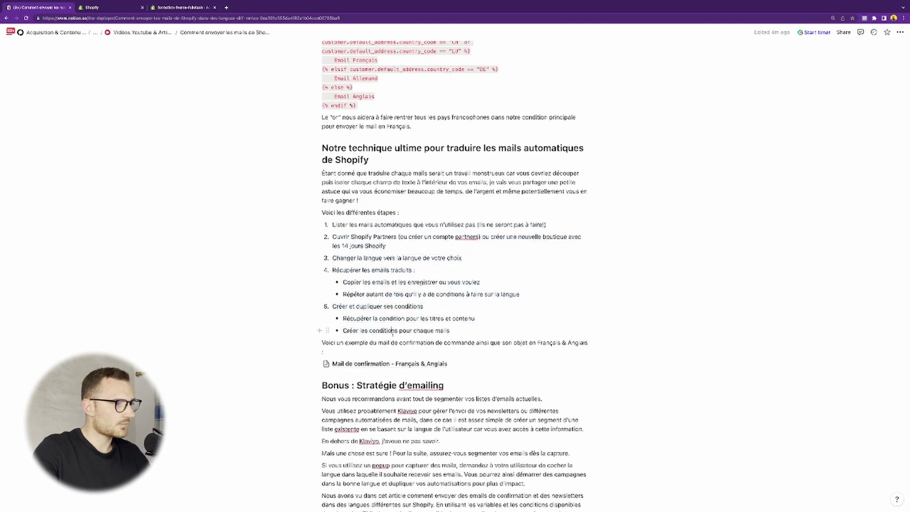
scroll(392, 329, down, 2)
scroll(395, 321, up, 3)
Step: Switch from the Notion article to the admin home of the formation-theme-fullstack store
key(ctrl+Tab)
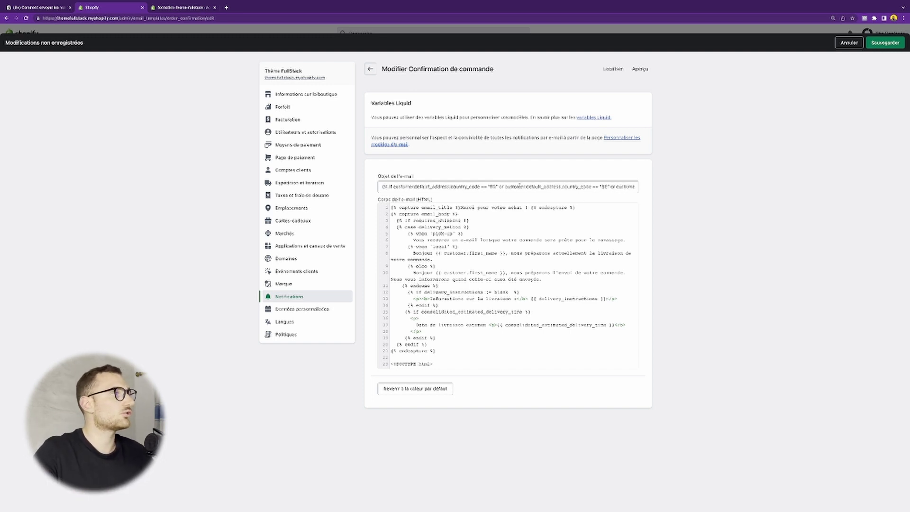
key(ctrl+Tab)
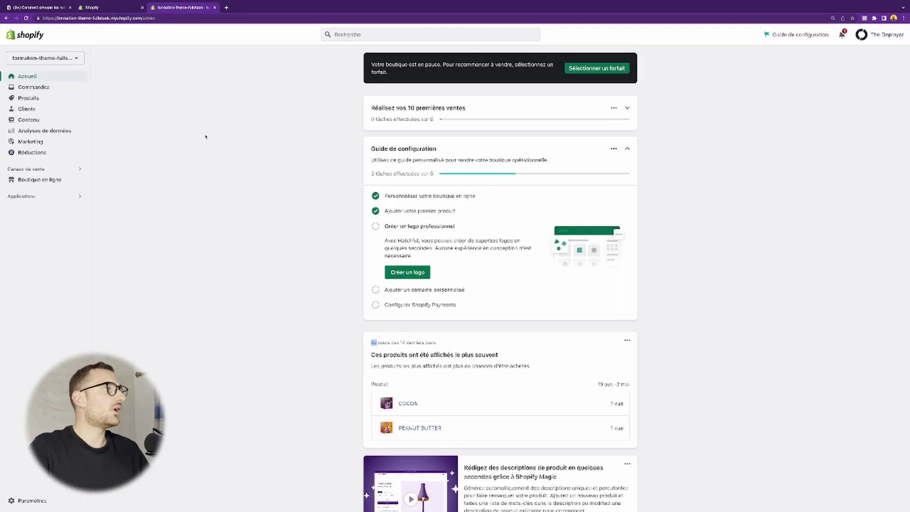
scroll(204, 148, down, 1)
scroll(208, 147, up, 1)
click(226, 8)
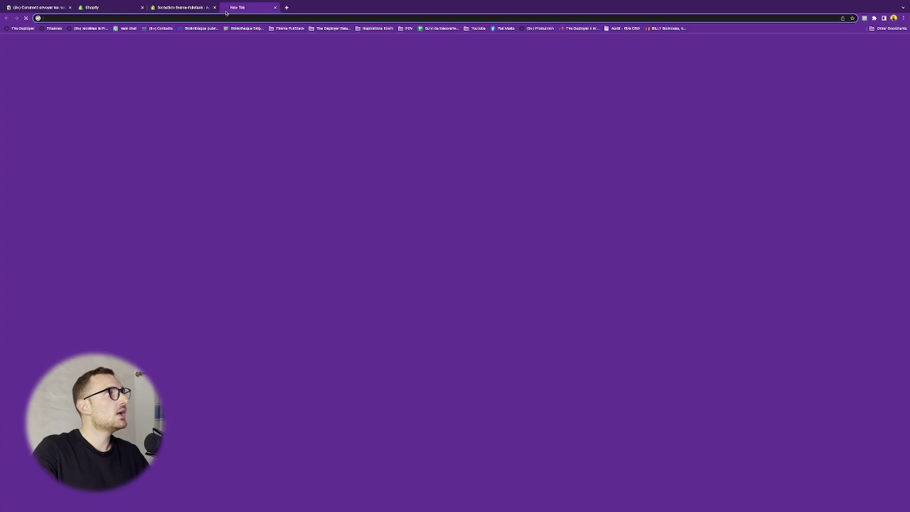
key(ctrl+w)
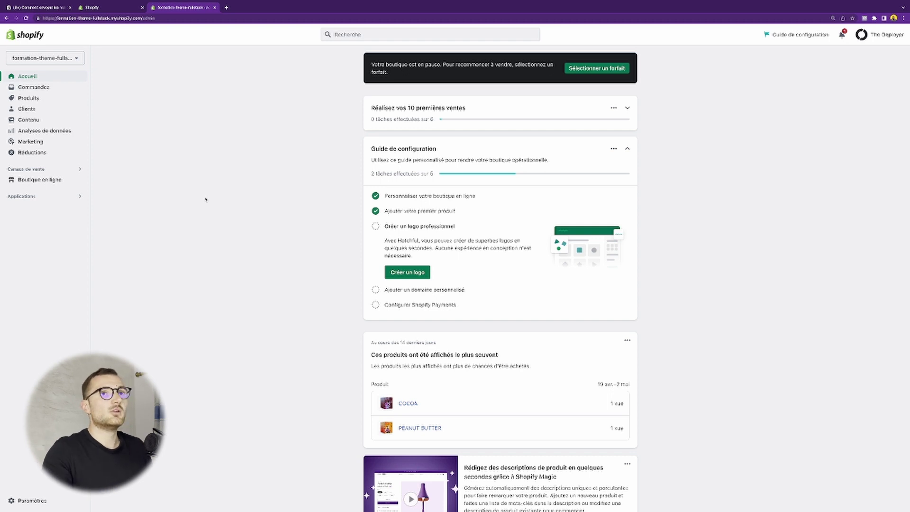
Step: Compare the web addresses of the main themefullstack store and the separate formation-theme-fullstack store
click(113, 6)
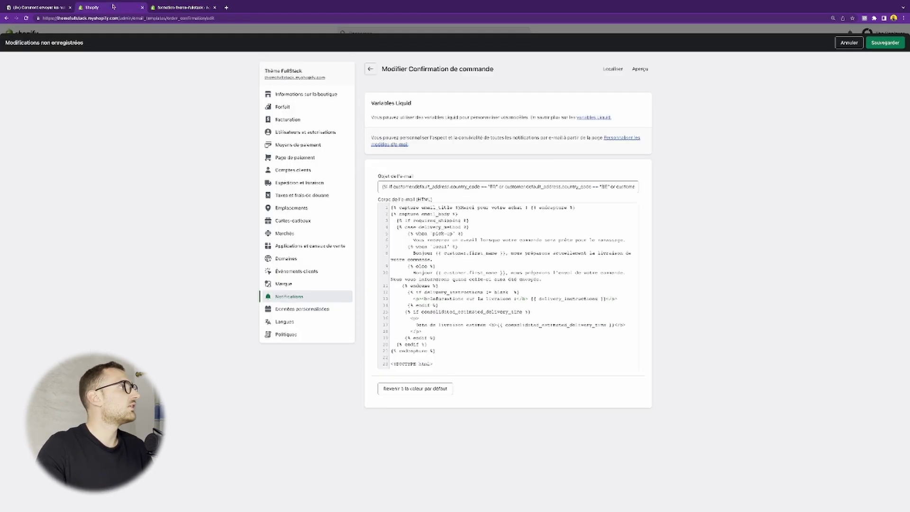
click(78, 18)
key(super+a)
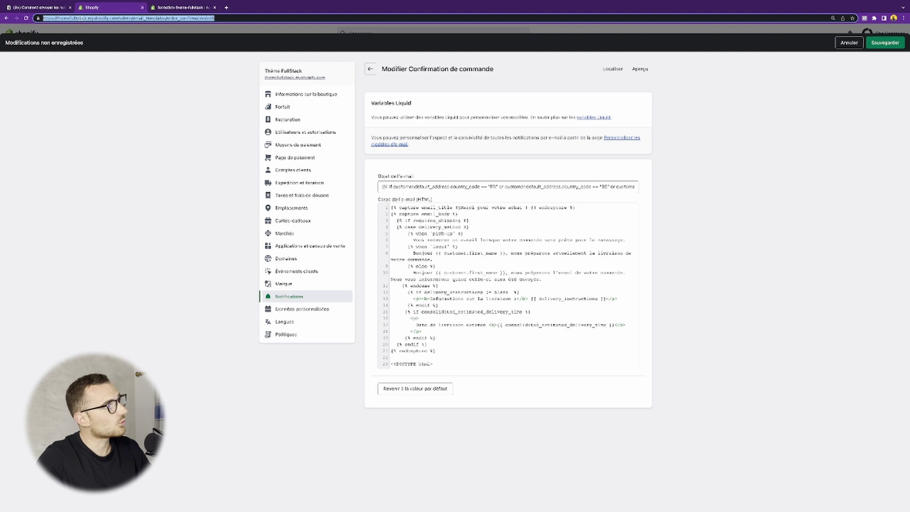
click(81, 18)
double_click(81, 18)
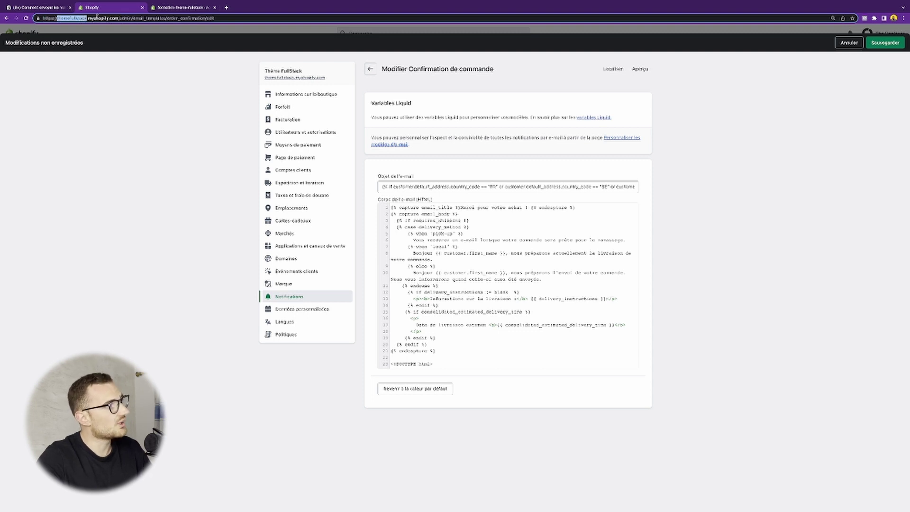
click(172, 8)
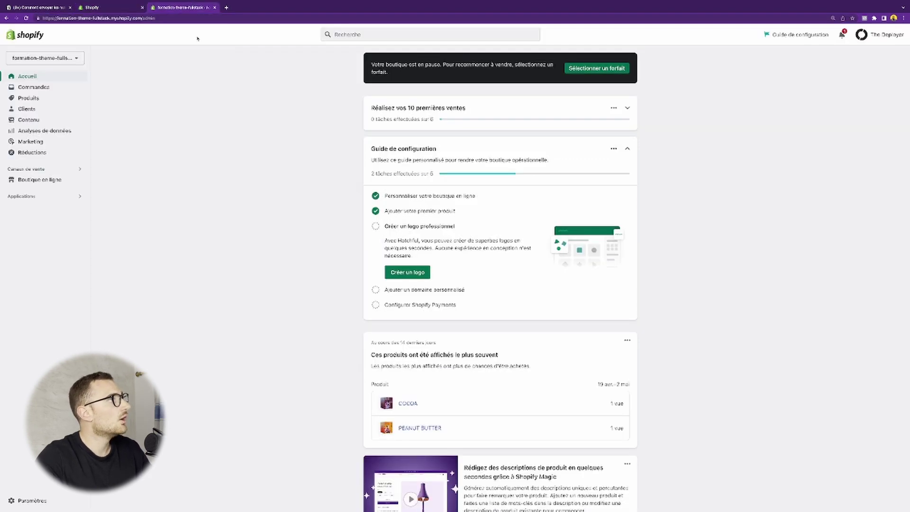
click(65, 18)
double_click(66, 18)
click(227, 136)
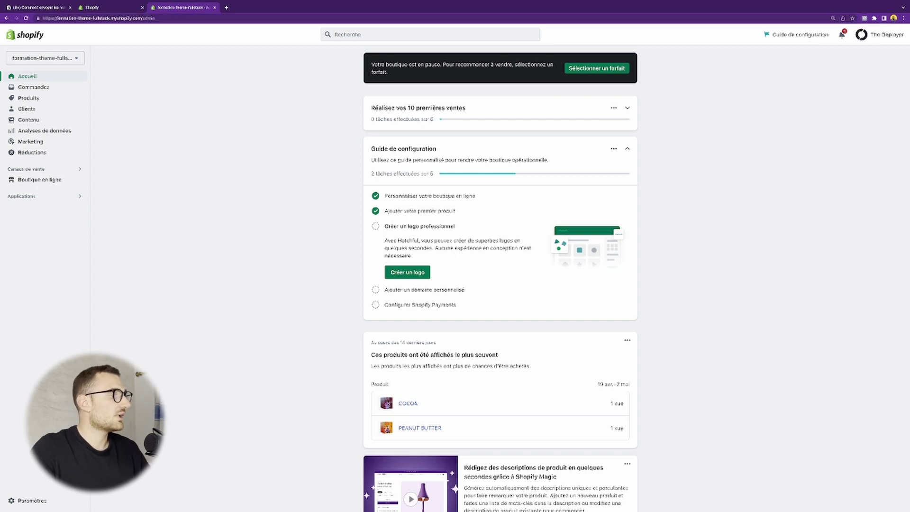
click(33, 500)
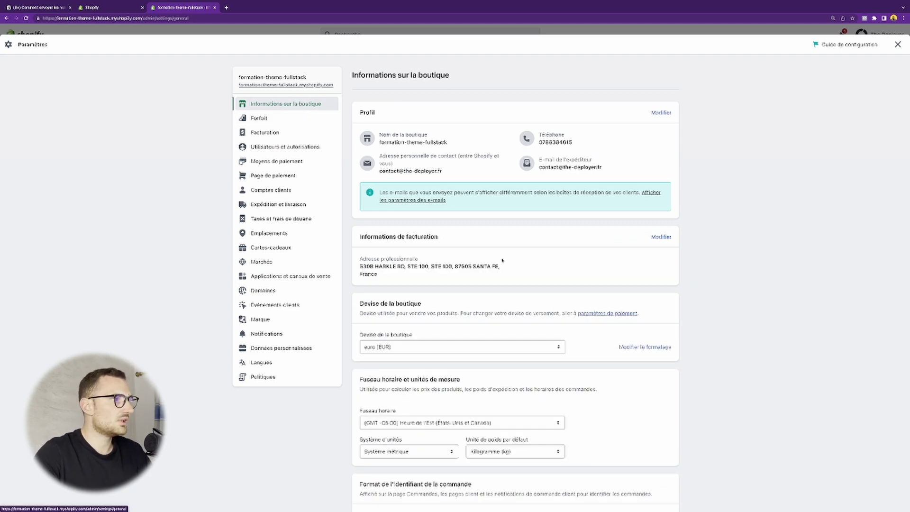
scroll(559, 187, down, 3)
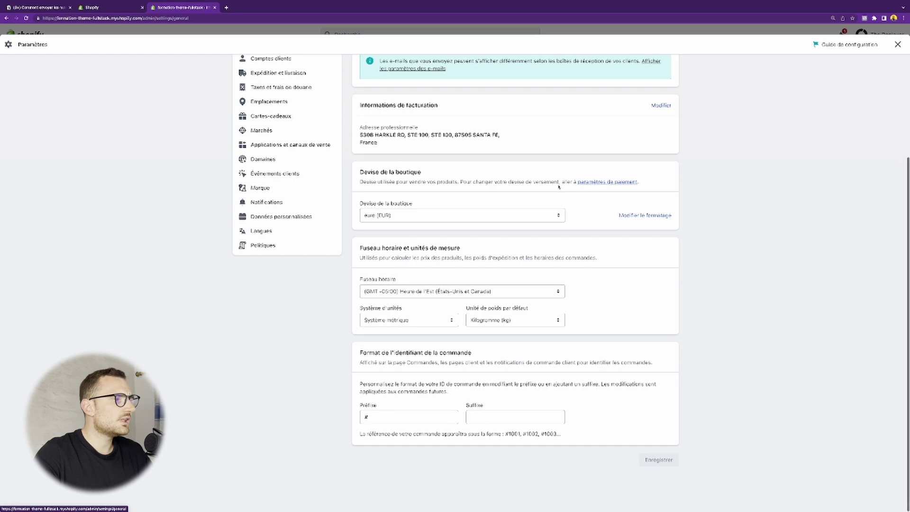
scroll(559, 186, up, 2)
key(Escape)
Step: Search the formation-theme-fullstack admin for "langue" and open the store's language settings
click(382, 34)
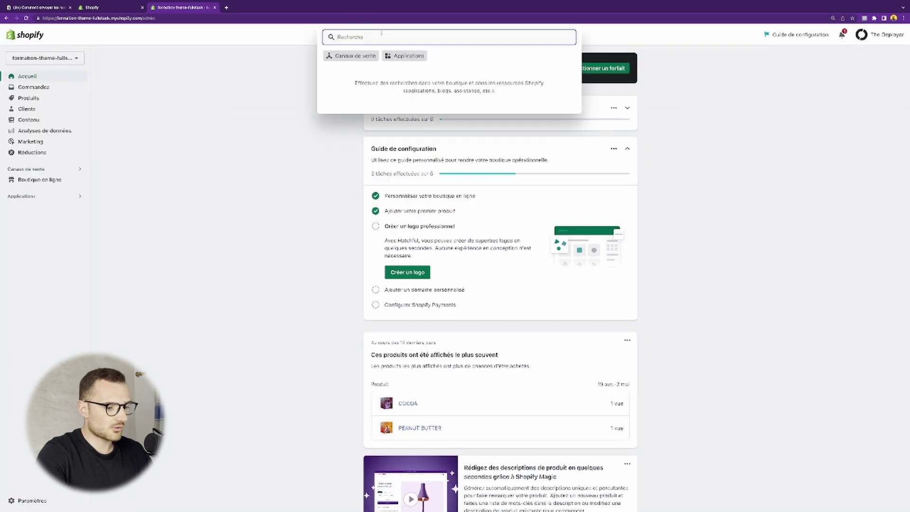
text(langue)
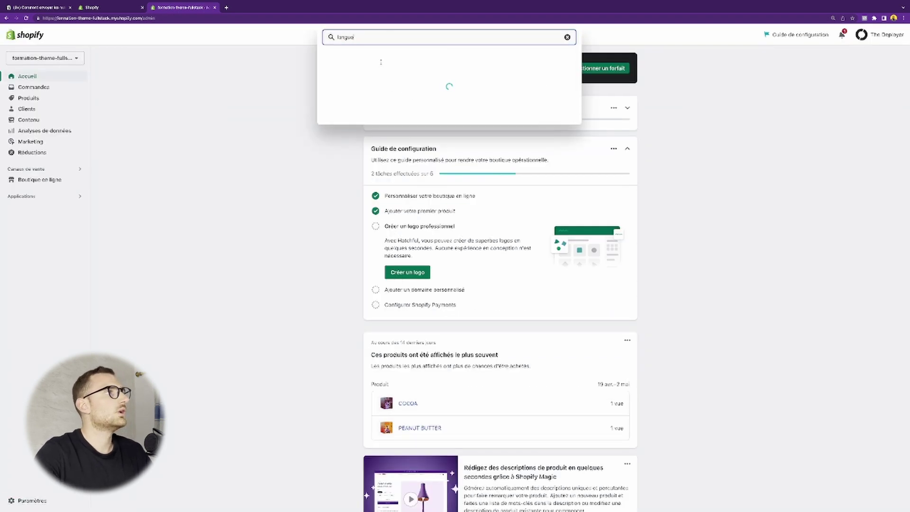
click(386, 90)
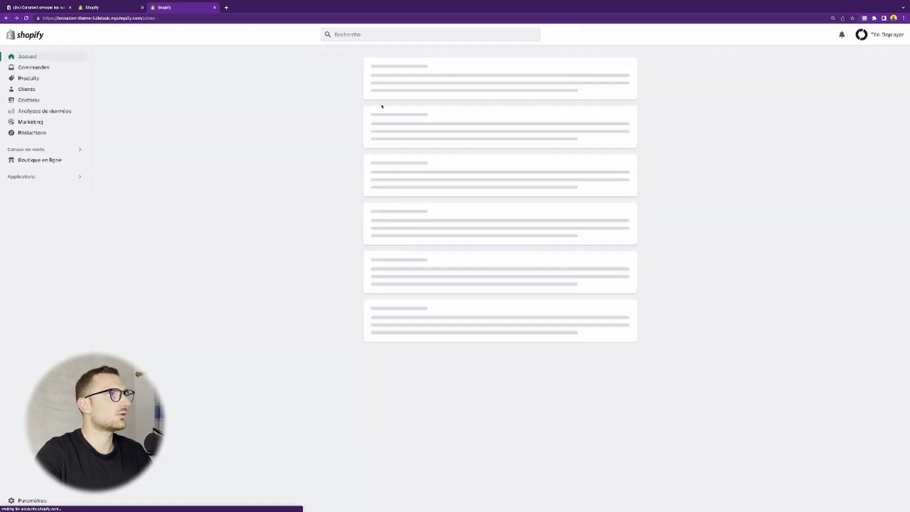
click(353, 37)
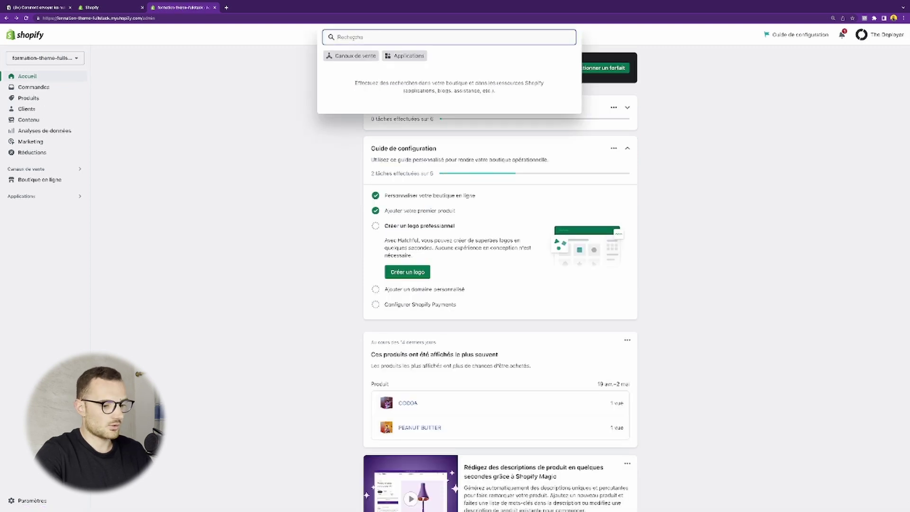
text(la)
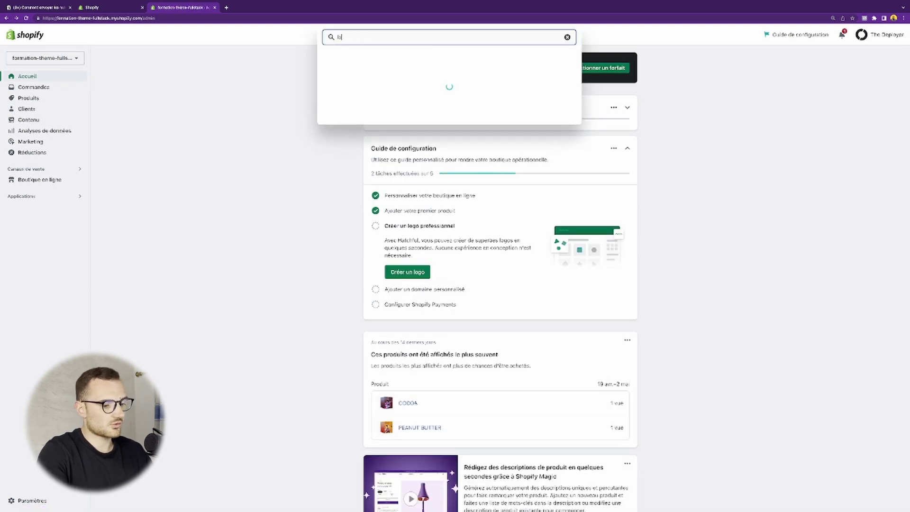
text(ngue)
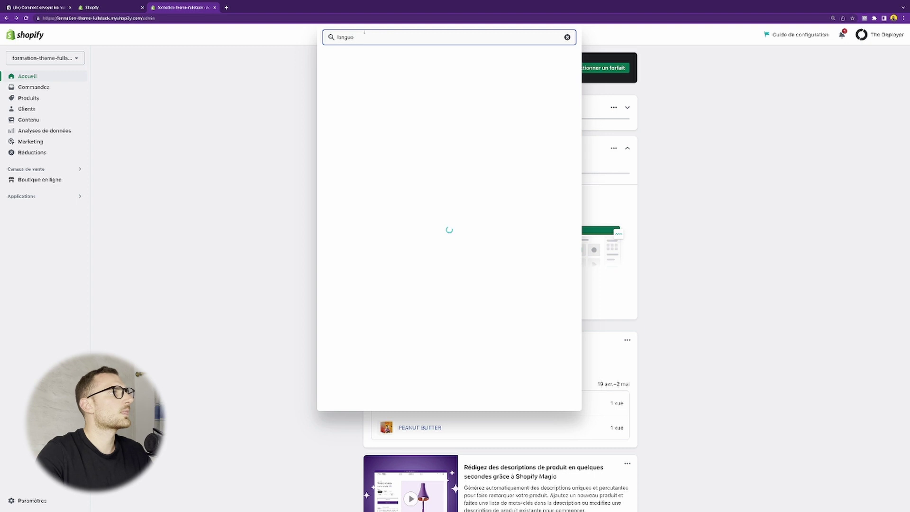
click(399, 107)
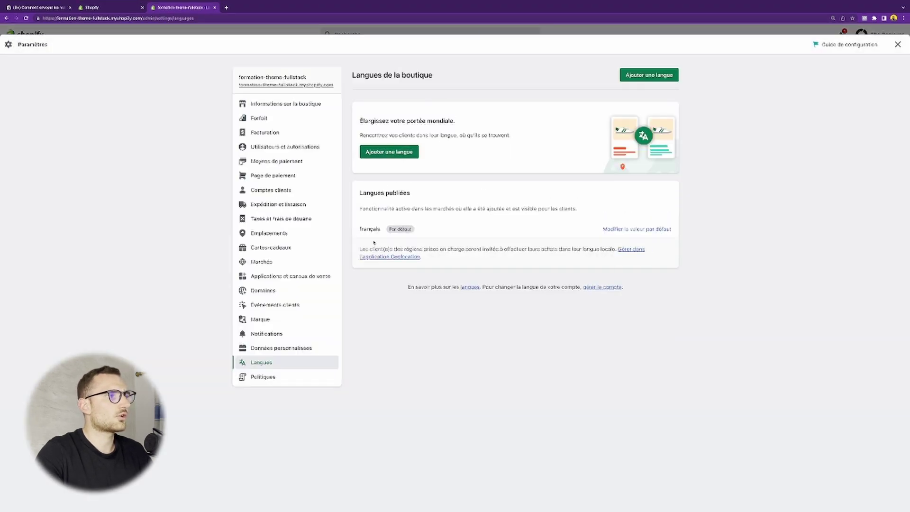
Step: Change the store's default language to English (anglais) and save the change
click(635, 230)
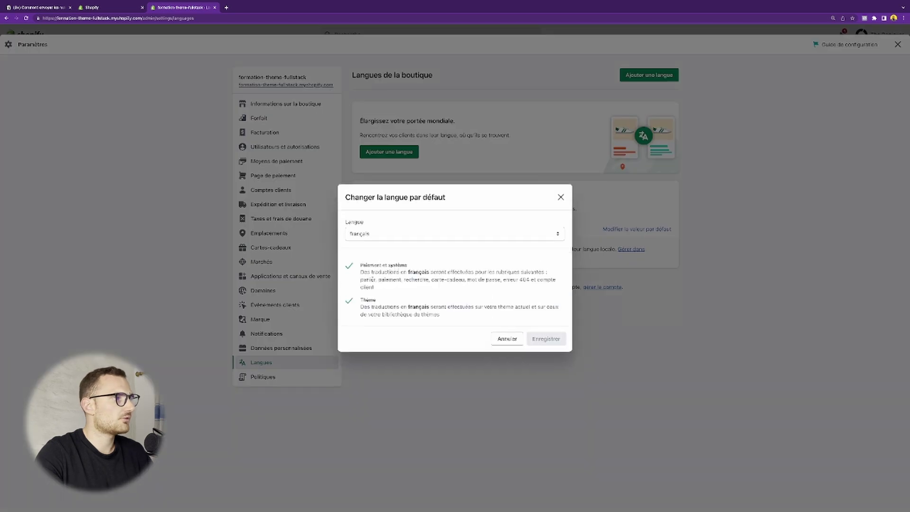
click(391, 231)
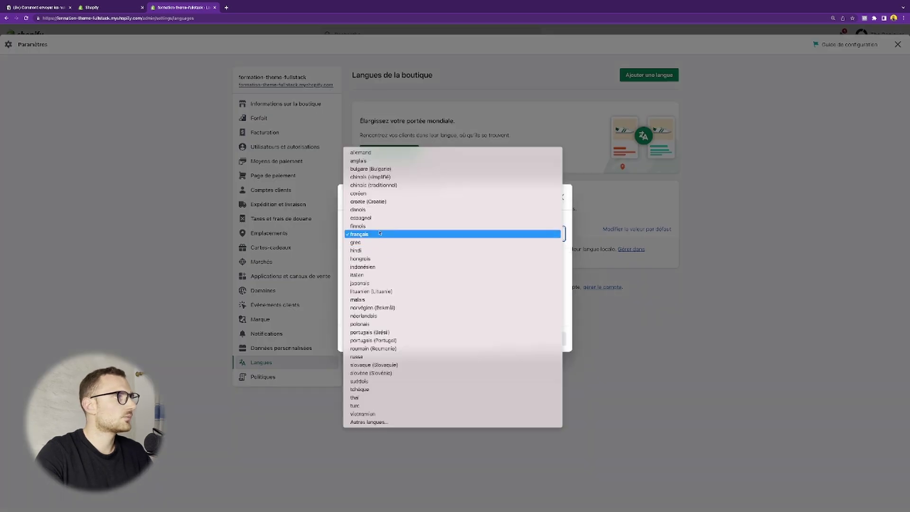
click(360, 160)
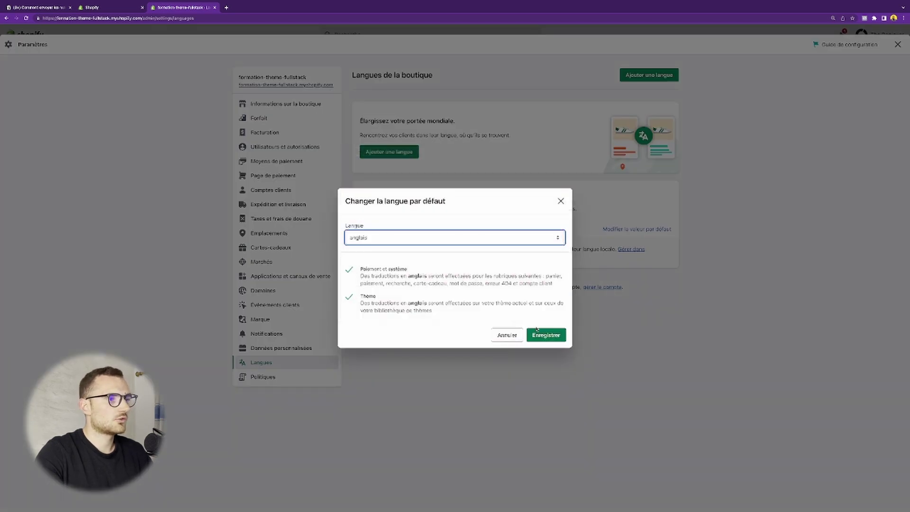
click(539, 336)
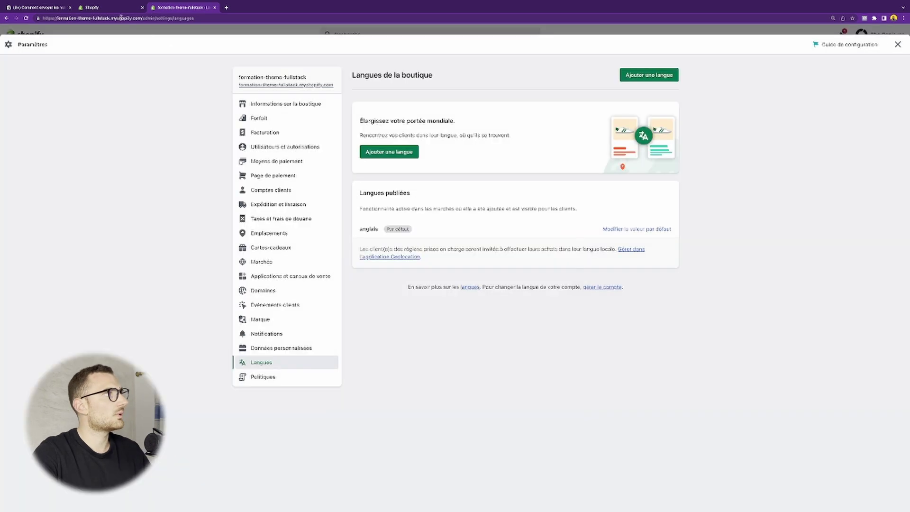
Step: Glance at the main store's order confirmation editor, then return to the second store and check its default language entry
key(ctrl+shift+Tab)
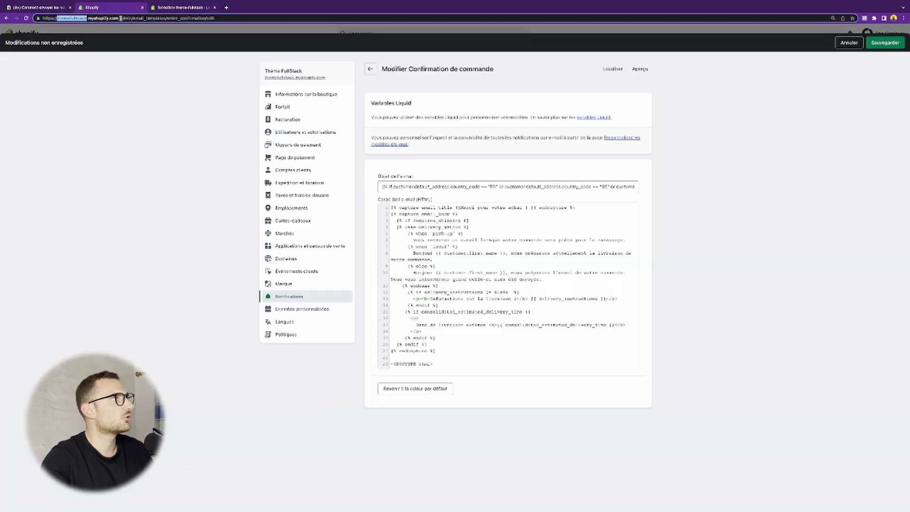
key(ctrl+Tab)
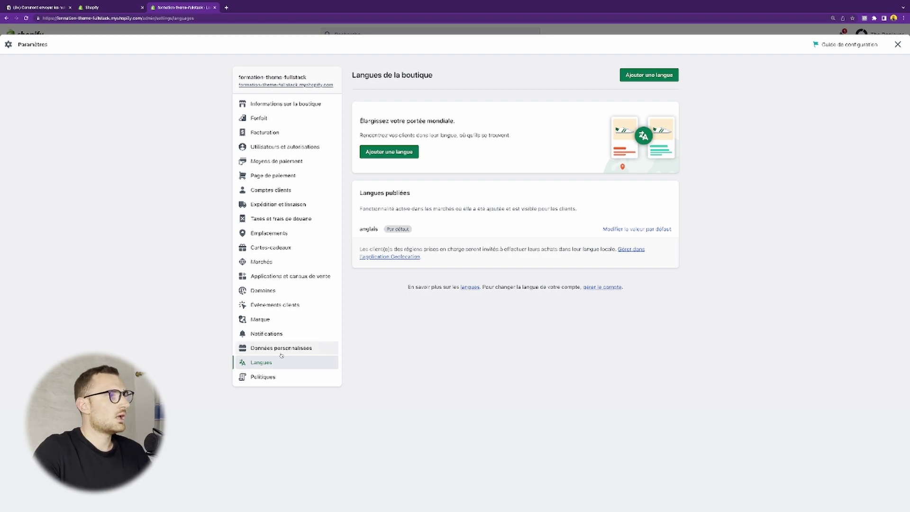
drag(365, 229, 413, 229)
click(412, 230)
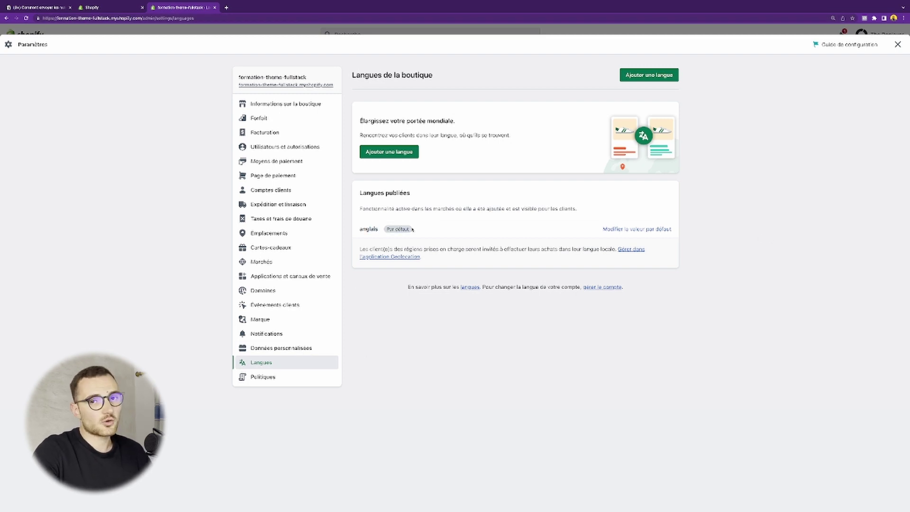
Step: Open the order confirmation notification in the second store and examine the language of its email preview
click(267, 334)
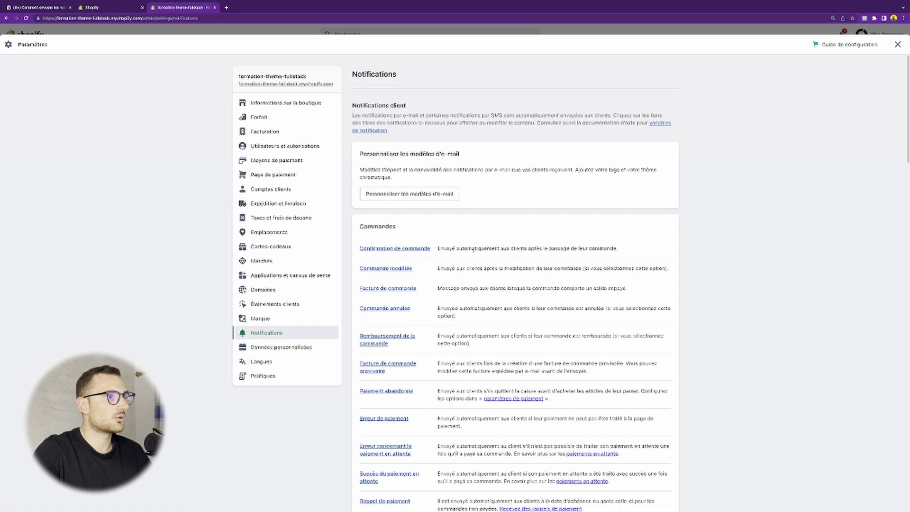
click(423, 250)
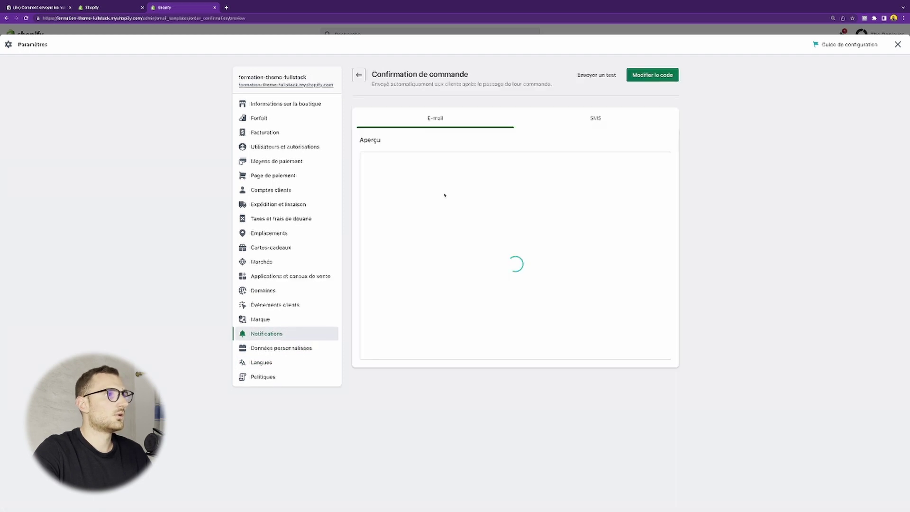
drag(410, 193, 526, 255)
click(464, 224)
triple_click(464, 224)
click(464, 223)
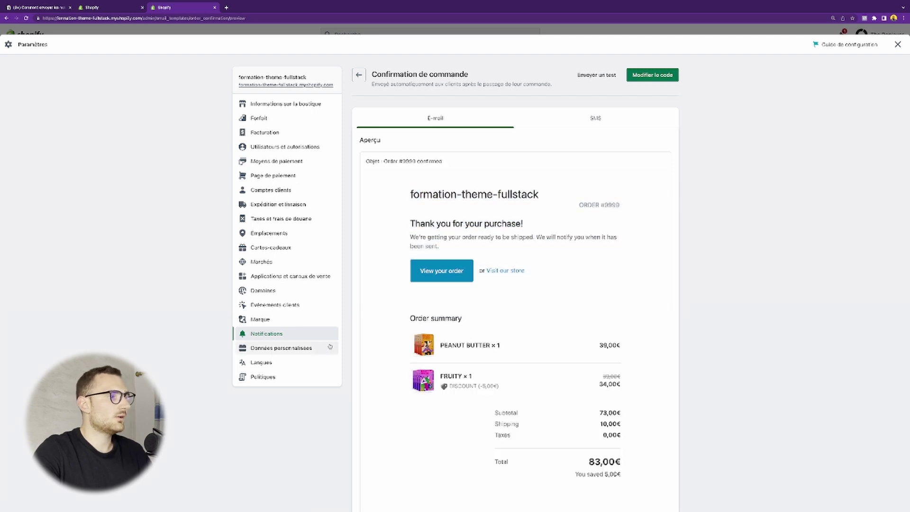
Step: Set the store's default language to Finnish (finnois) and preview the order confirmation email in that language
click(280, 363)
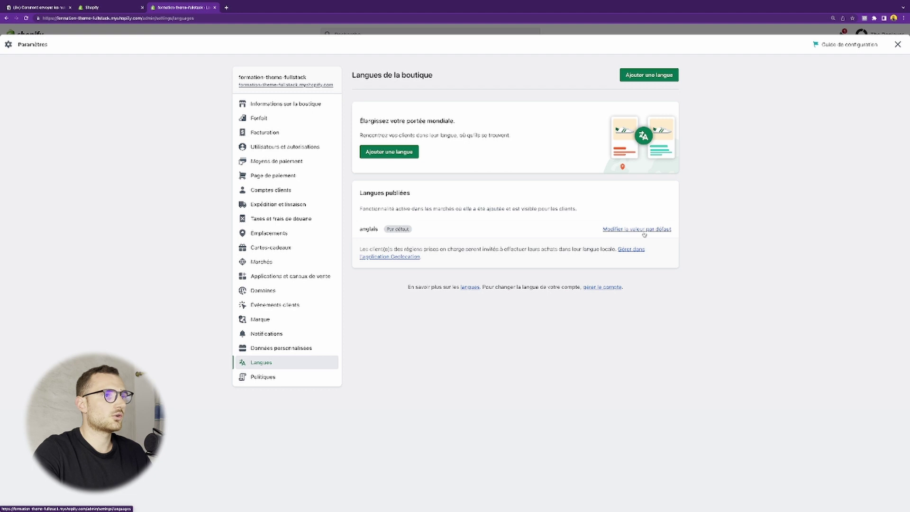
click(614, 230)
click(428, 237)
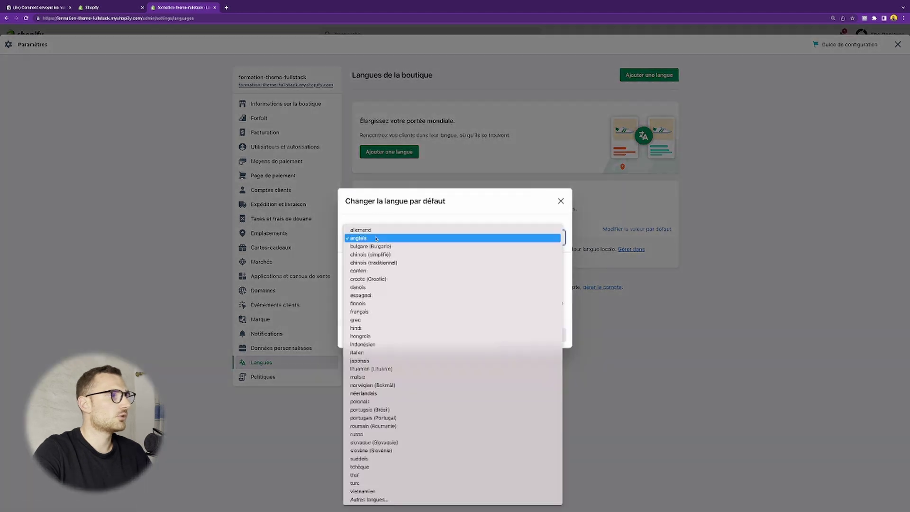
click(380, 304)
key(Return)
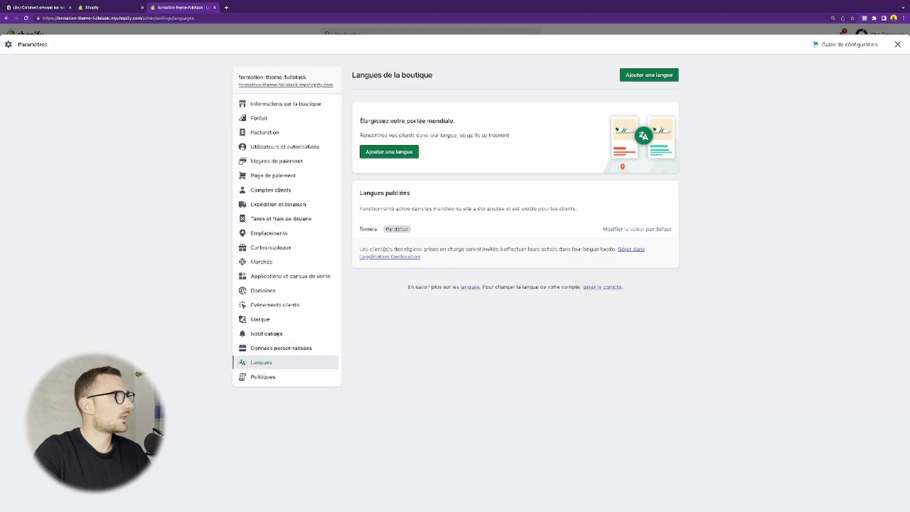
click(310, 331)
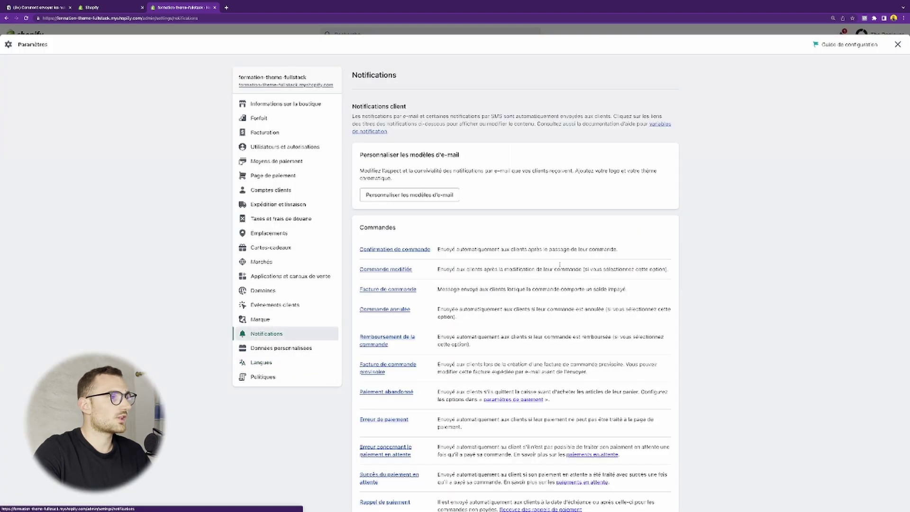
click(406, 250)
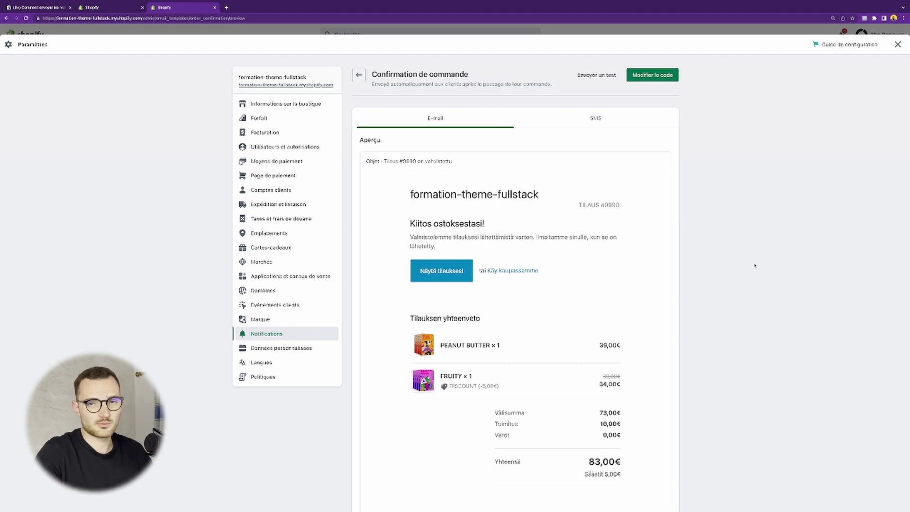
Step: Set the second store's default language back to English (anglais) and save the change
click(272, 365)
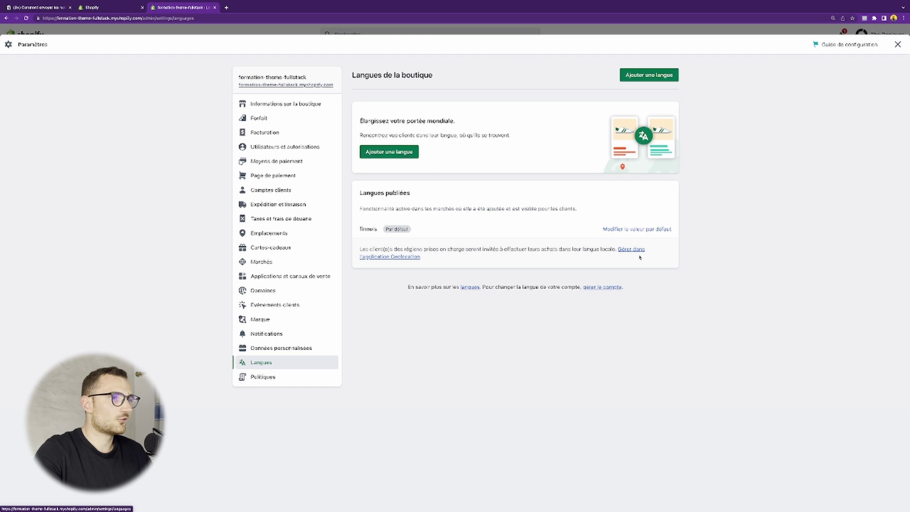
click(637, 230)
click(411, 244)
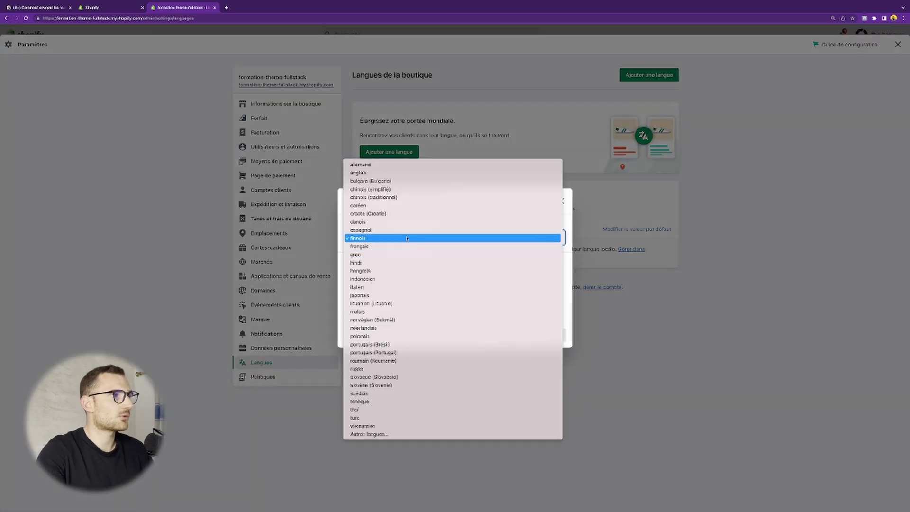
click(391, 177)
click(552, 334)
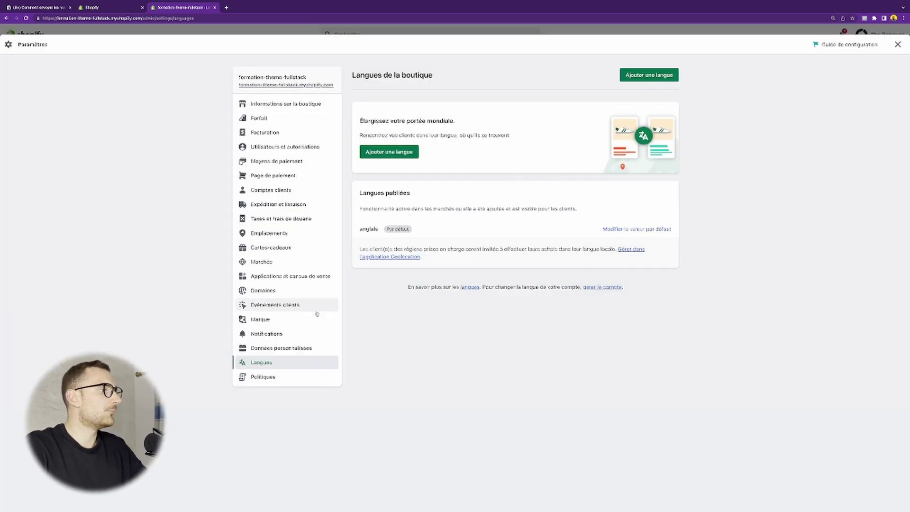
Step: Open the second store's order confirmation notification and examine its email preview in English
click(294, 333)
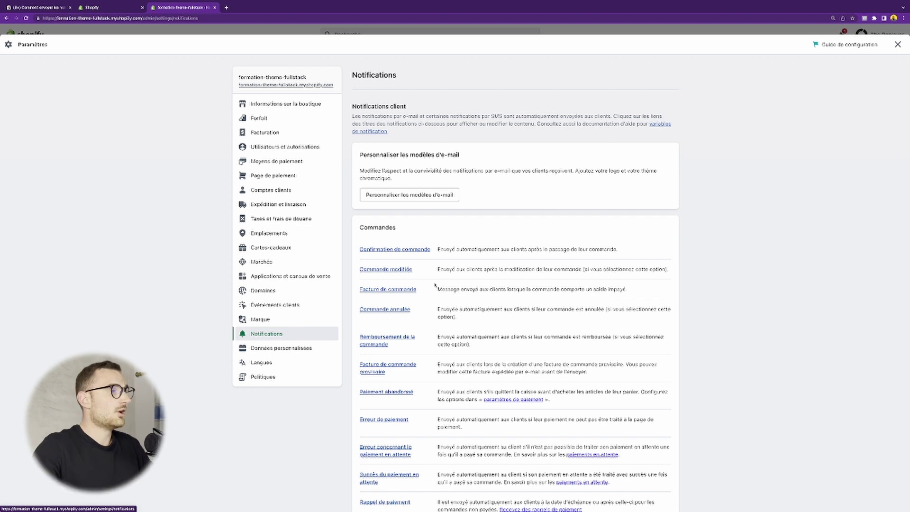
click(403, 249)
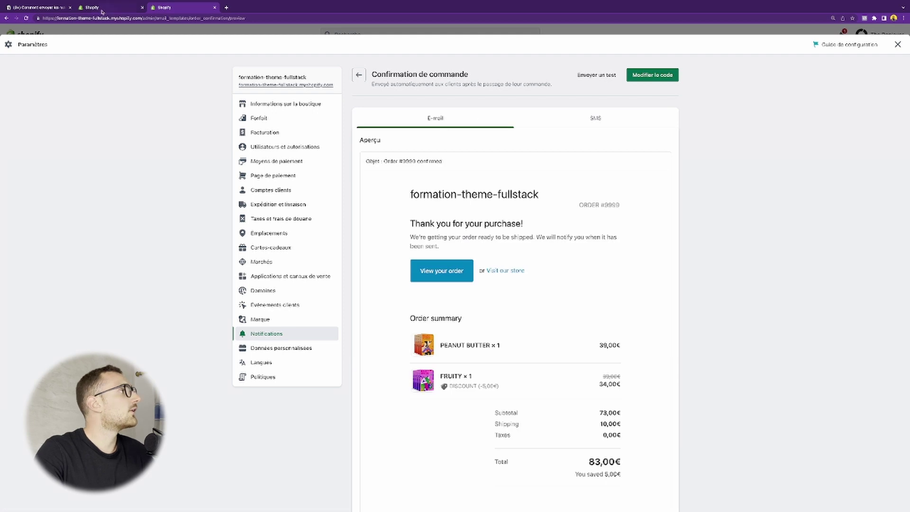
drag(438, 223, 554, 237)
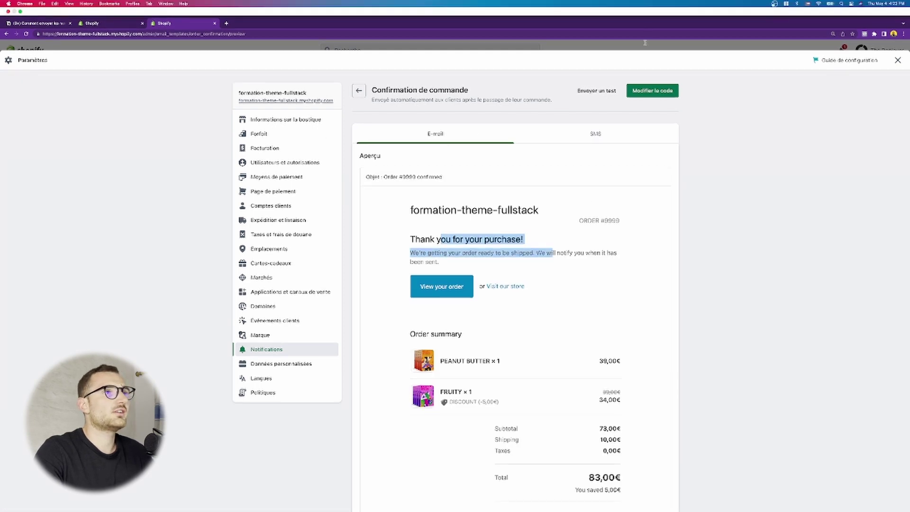
Step: Open the code of the second store's order confirmation and look through its English HTML body
click(650, 89)
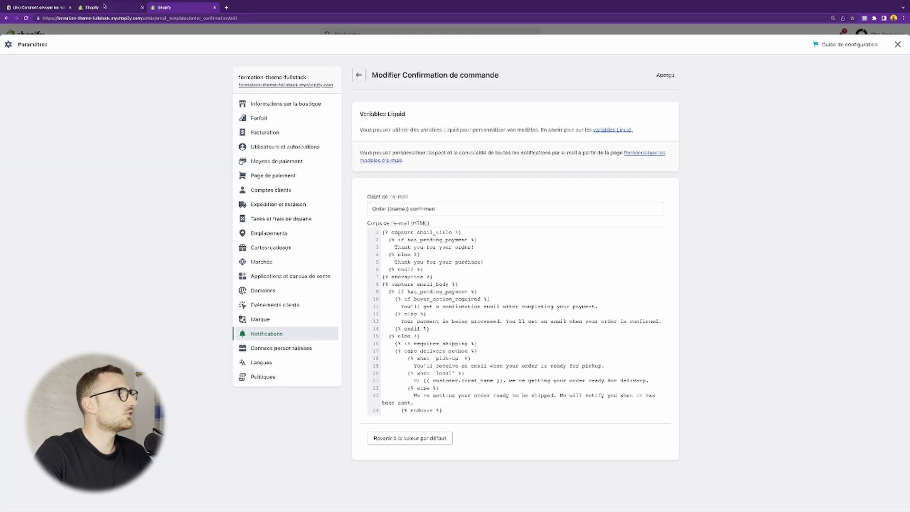
click(112, 7)
click(179, 6)
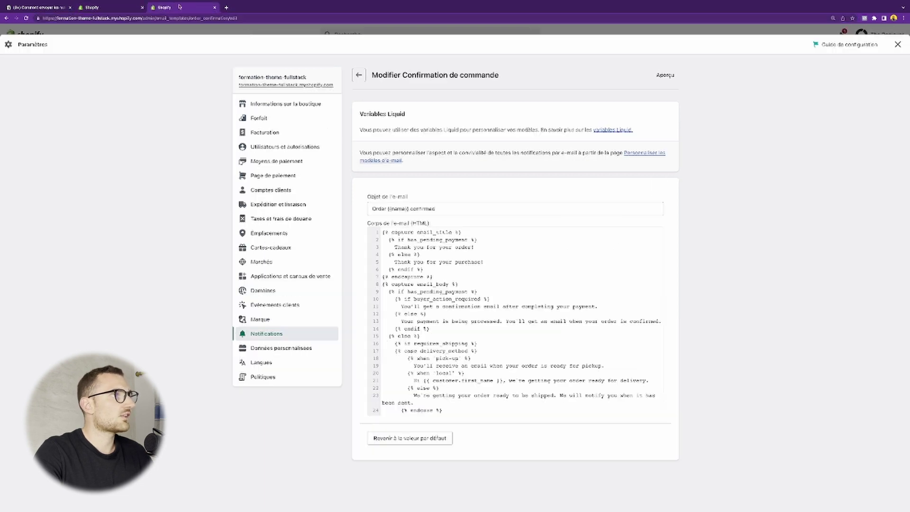
click(458, 268)
scroll(459, 266, down, 15)
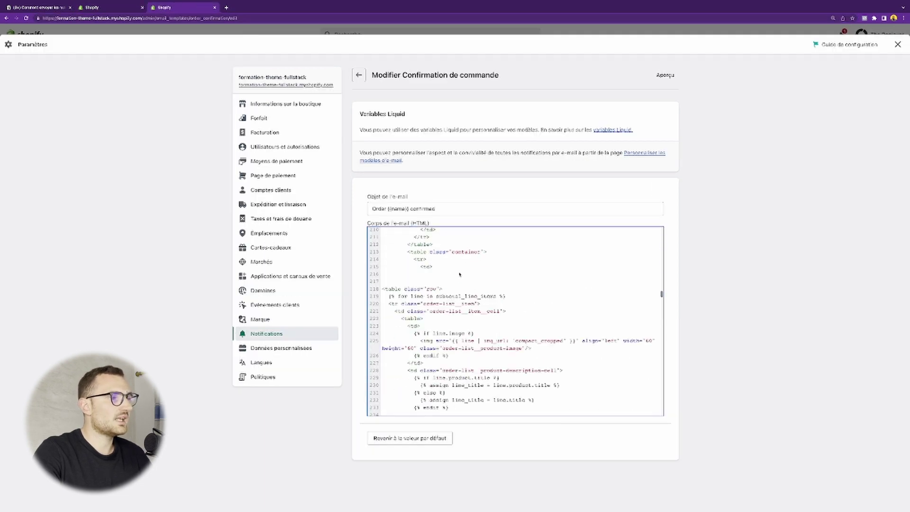
scroll(453, 267, up, 15)
Step: In the main store's order confirmation, insert the subject's FR, BE, CH and LU country_code if condition above the French email body, with blank lines between
key(ctrl+shift+Tab)
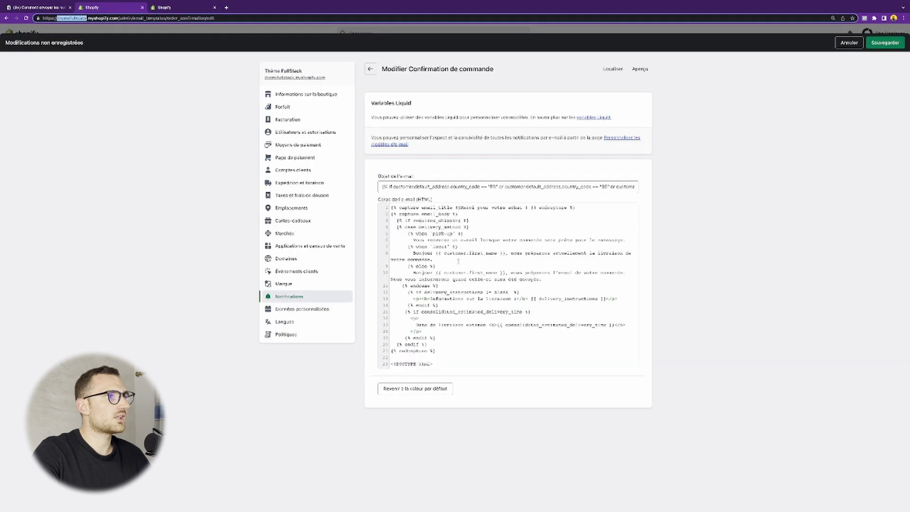
click(497, 185)
key(End)
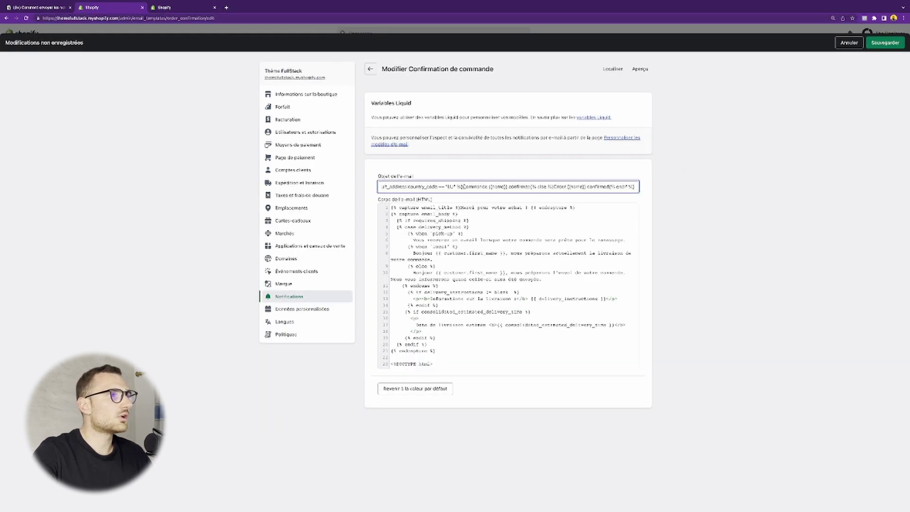
key(ctrl+a)
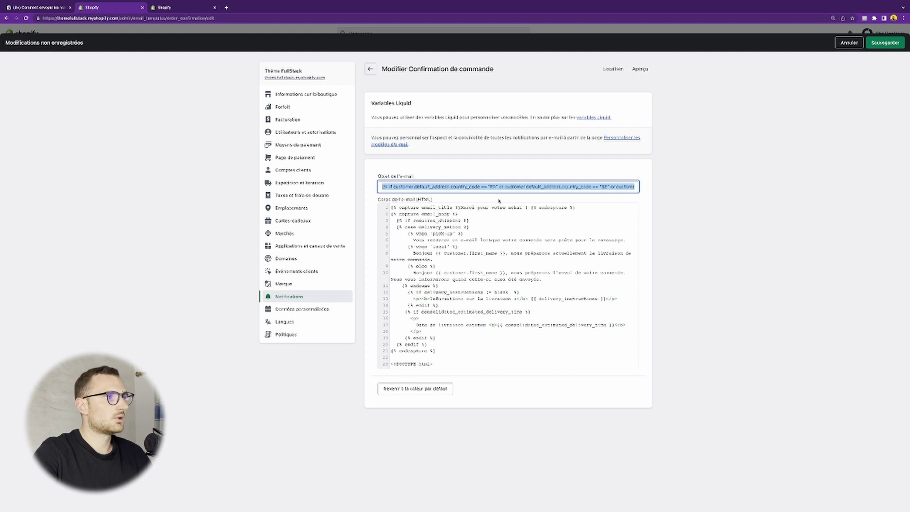
click(476, 221)
key(Return)
key(Return)
key(Return)
key(Up)
key(Up)
key(Up)
text({% if customer.default_address.country_code == "FR" or customer.default_address.country_code == "BE" or customer.default_address.country_code == "CH" or customer.default_address.country_code == "LU" %})
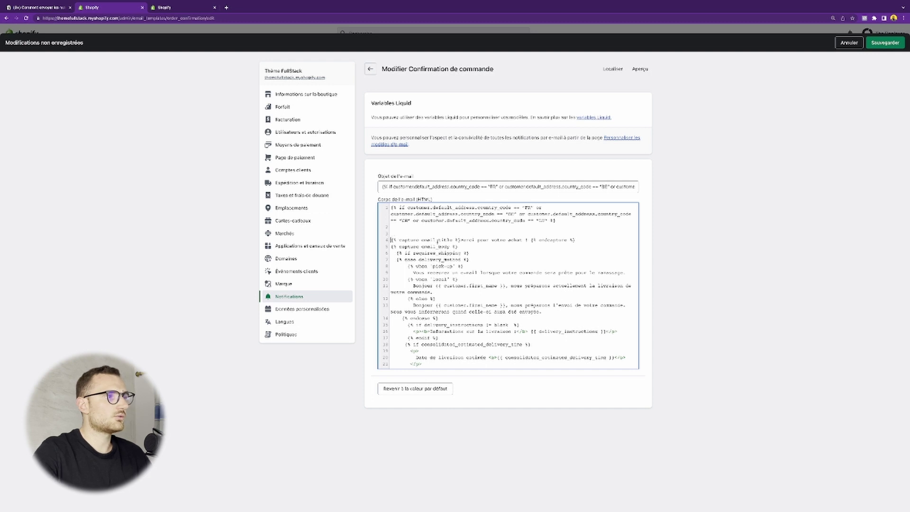
Step: Indent the whole French email template several levels beneath the opening country condition
key(ctrl+a)
key(Tab)
key(Tab)
key(Tab)
key(Tab)
key(Tab)
key(Tab)
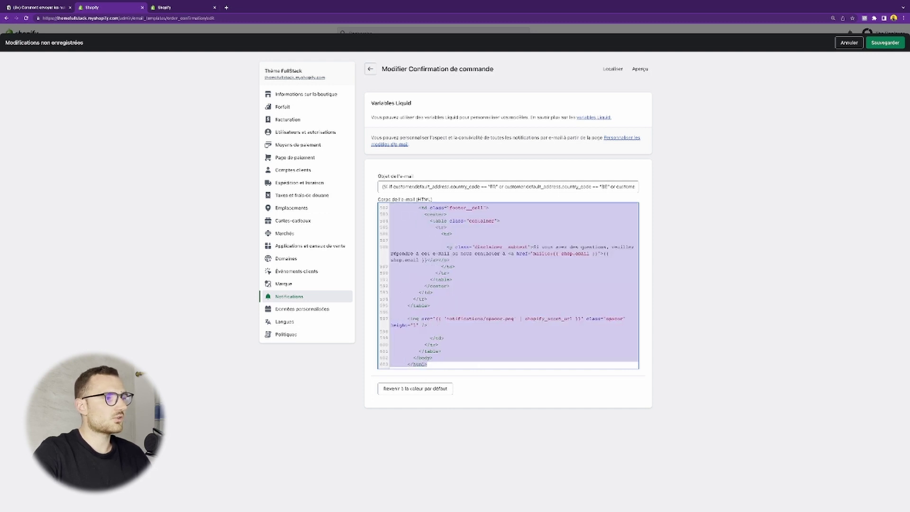
scroll(454, 250, up, 20)
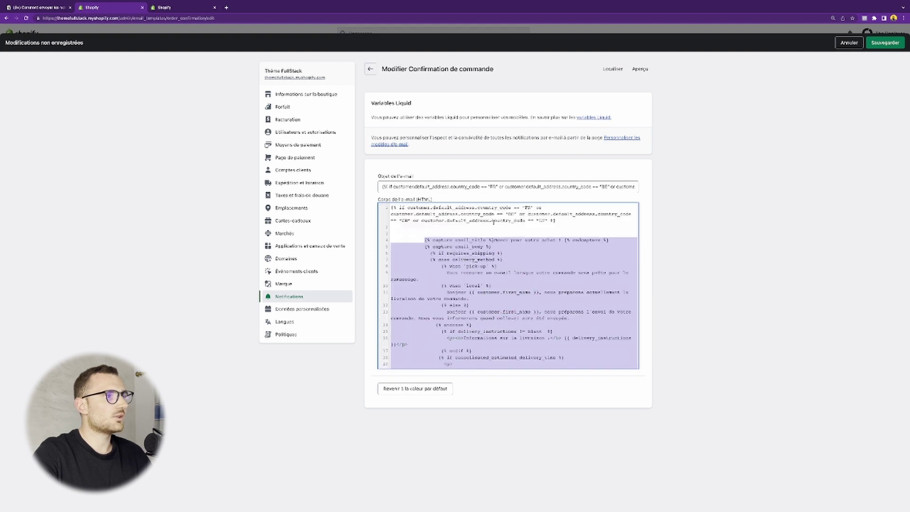
scroll(459, 346, down, 20)
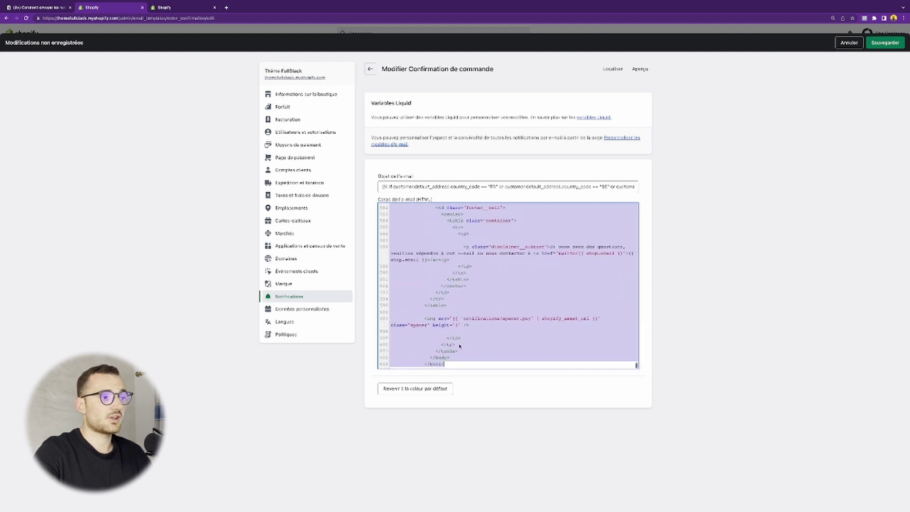
Step: Add an unindented {% else %} line after the French template's closing html tag, followed by blank lines
click(447, 362)
key(Return)
key(Return)
key(super+shift+Left)
text({% else %)
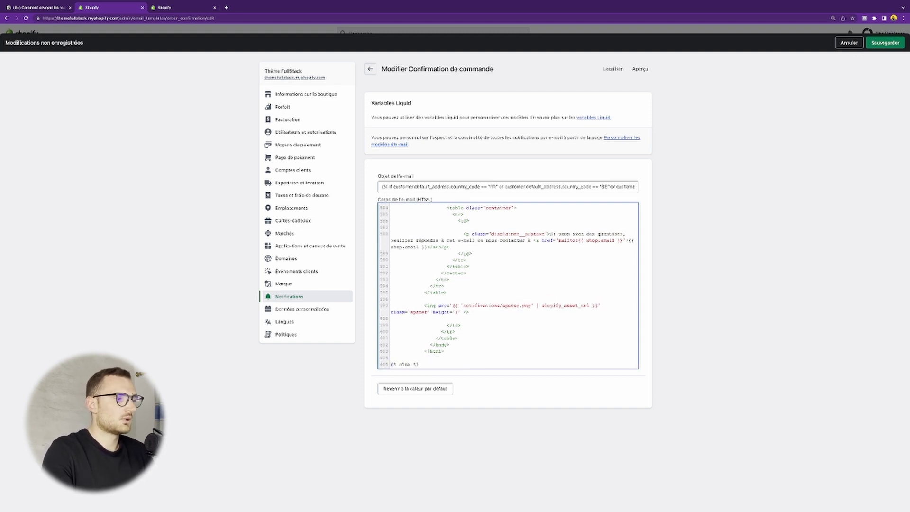
key(Return)
key(Return)
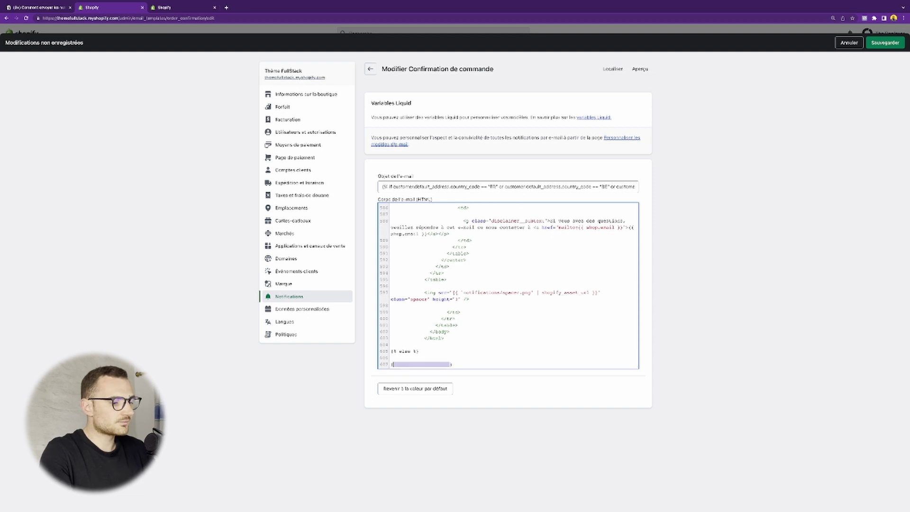
text({% )
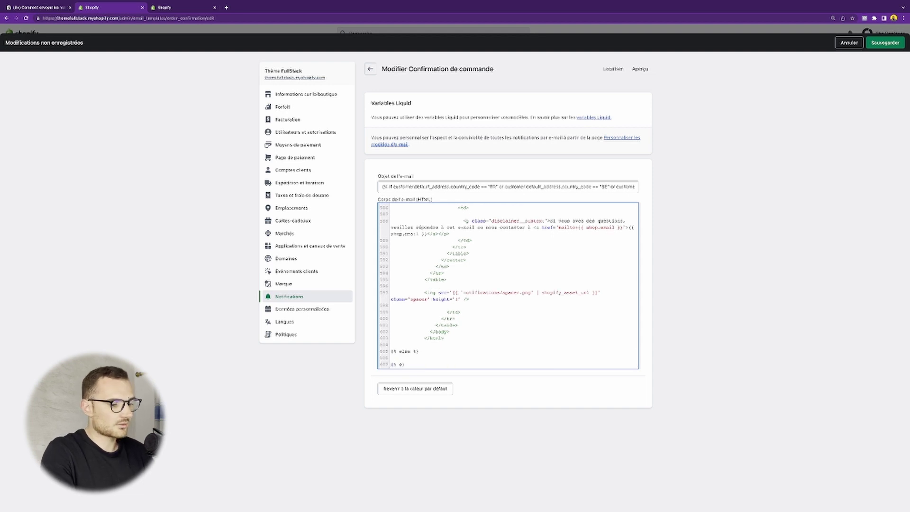
text(endif)
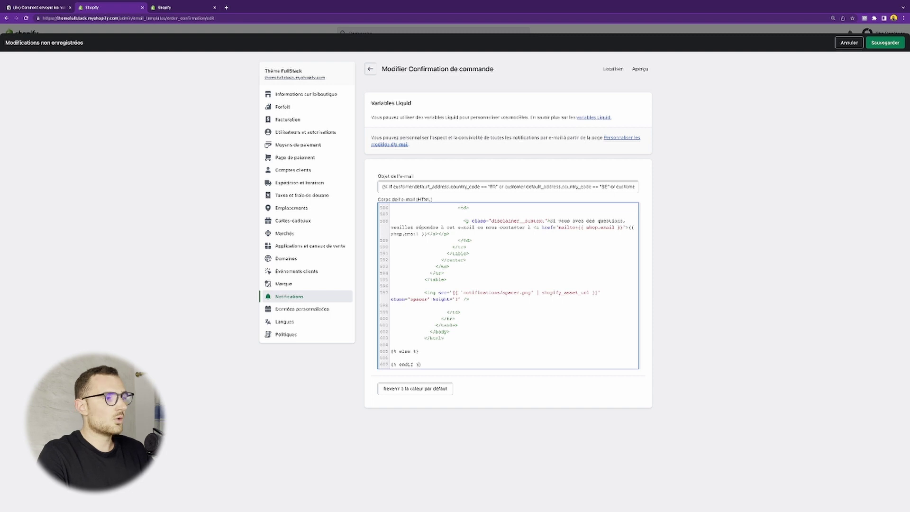
key(ctrl+z)
key(ctrl+z)
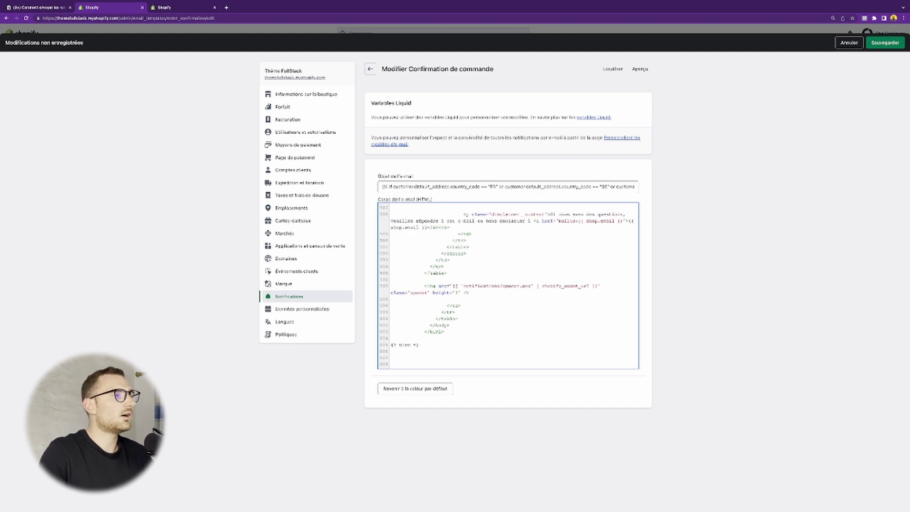
Step: Copy the second store's entire English email body beneath {% else %} in the main store's template and close the condition with {% endif %}
key(ctrl+Tab)
key(ctrl+a)
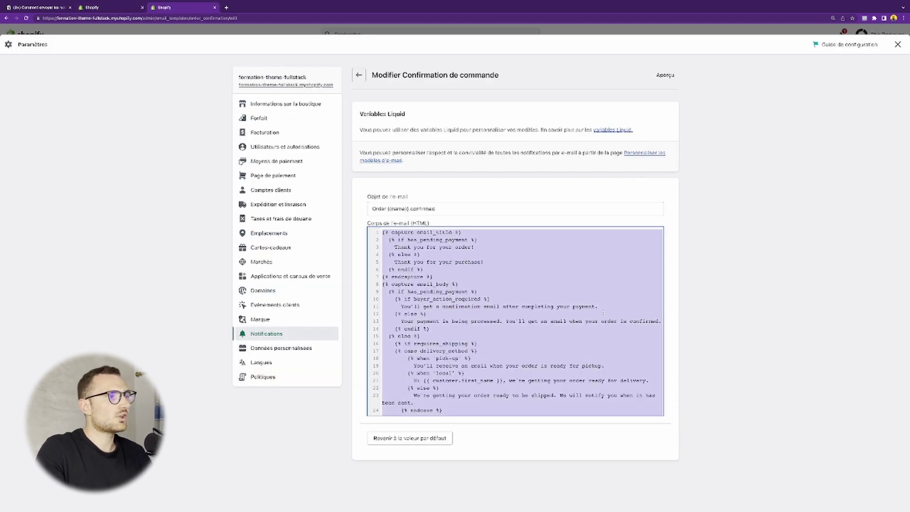
key(ctrl+shift+Tab)
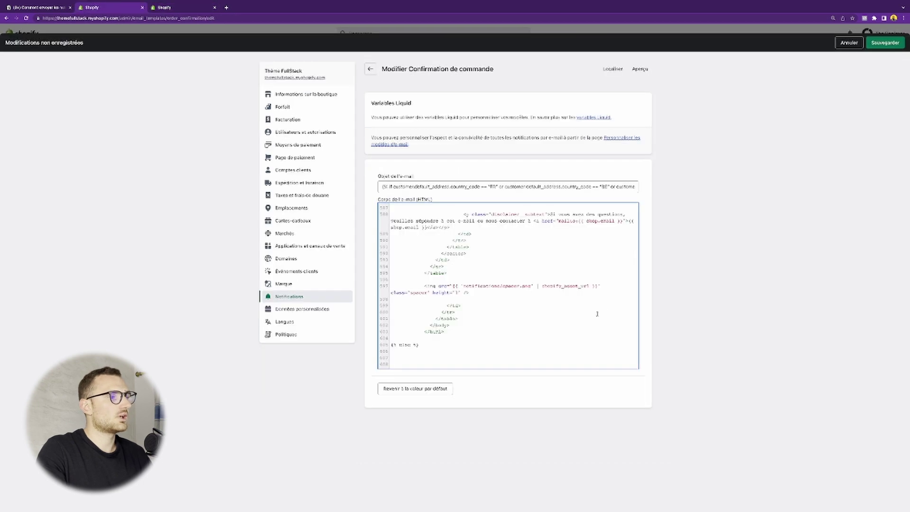
key(ctrl+v)
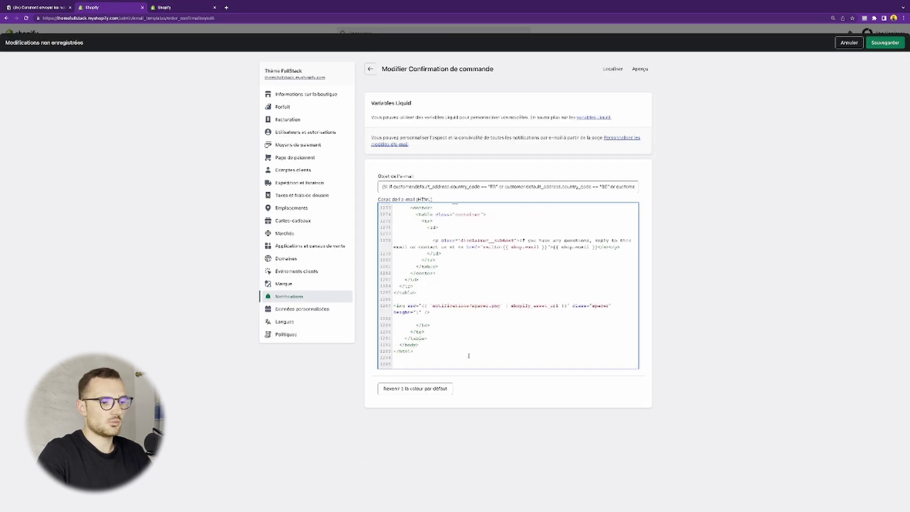
text({% endif %})
key(shift+Home)
Step: Separate the {% else %} line from the French template above and the English template below with several blank lines
scroll(463, 326, up, 20)
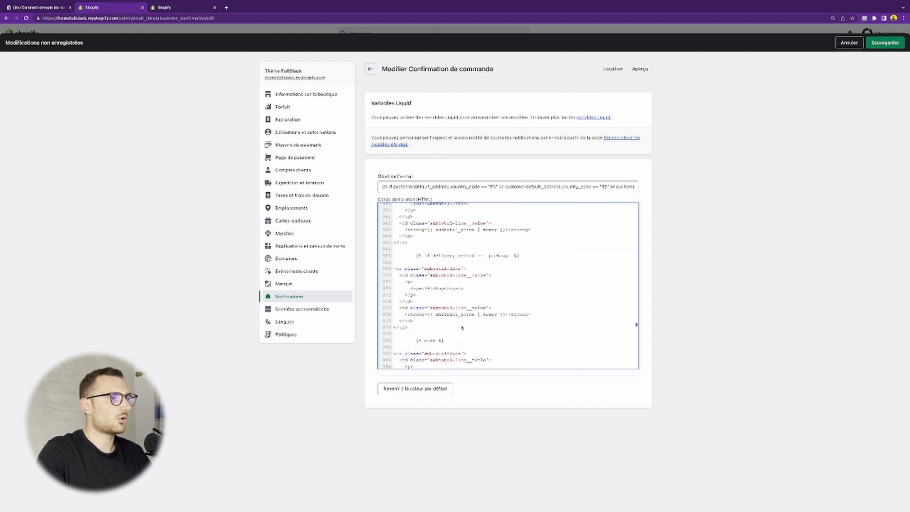
scroll(461, 327, up, 15)
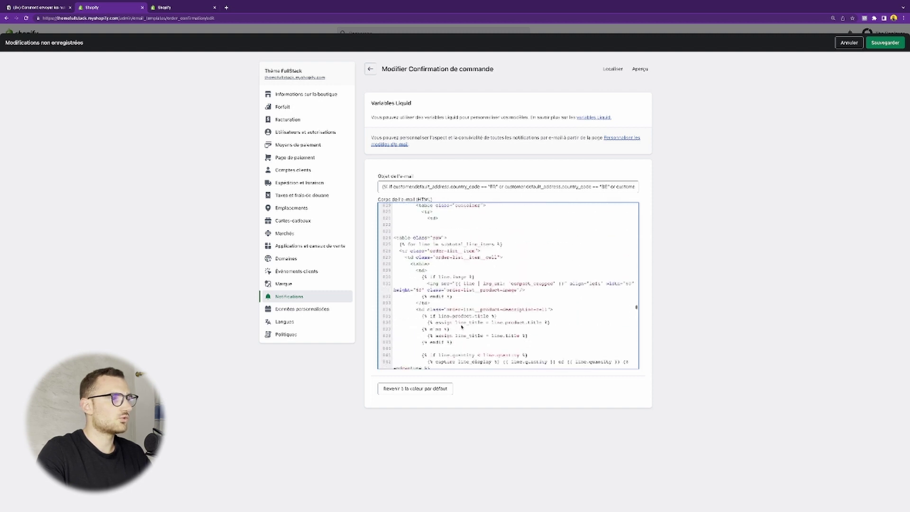
scroll(461, 325, up, 6)
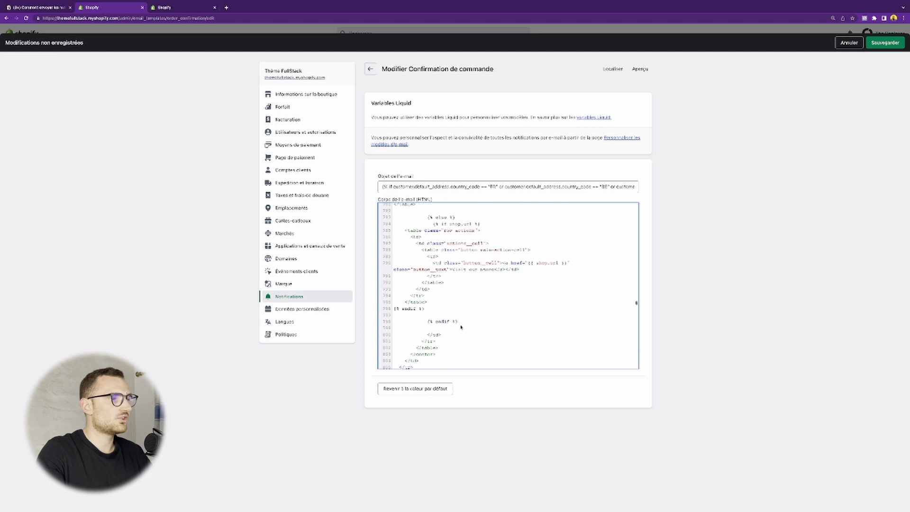
scroll(461, 325, up, 10)
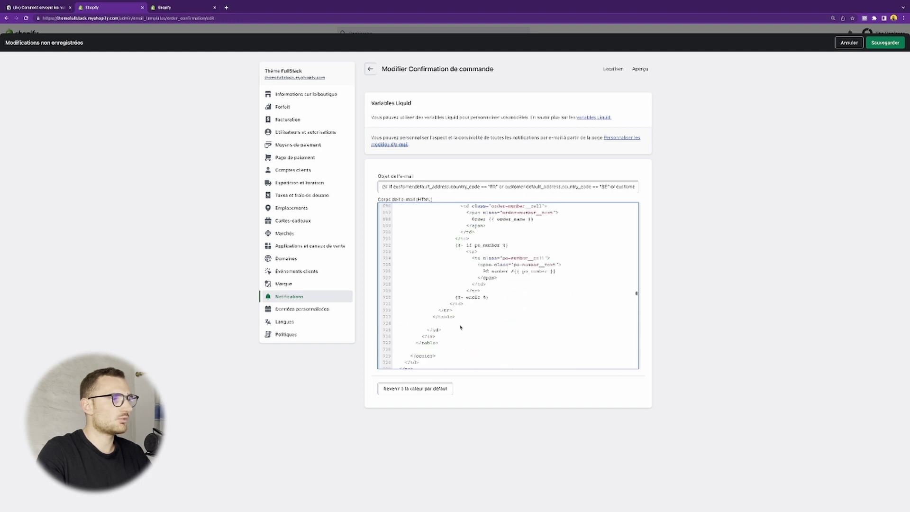
scroll(460, 327, up, 5)
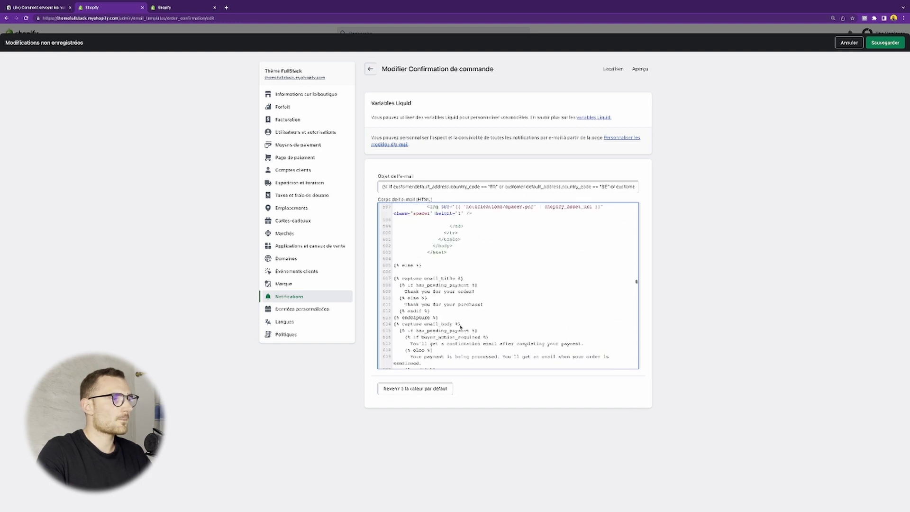
click(437, 291)
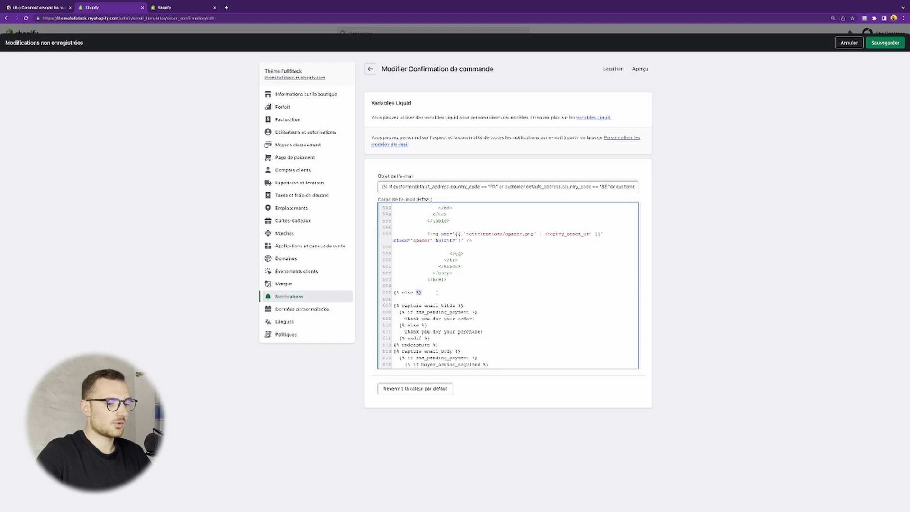
key(Return)
key(Return)
key(Return)
key(Return)
key(Return)
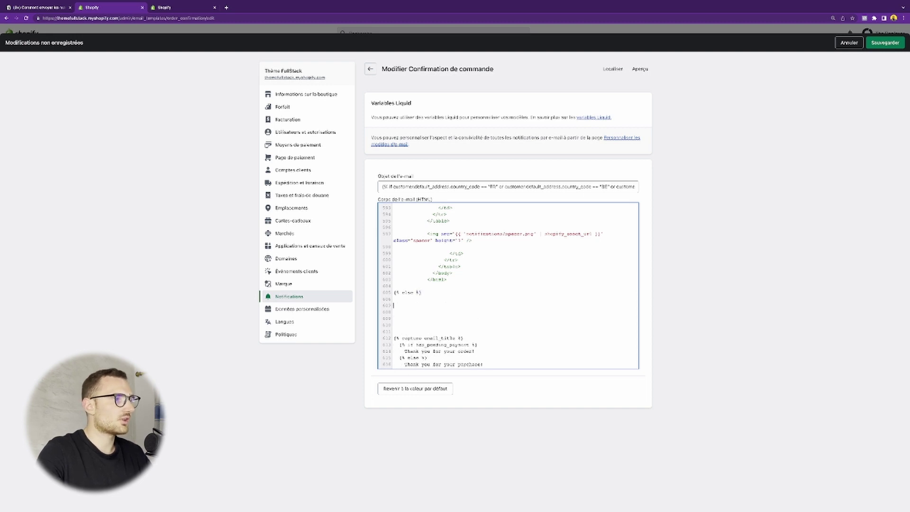
key(Return)
key(Return)
key(Return)
key(Return)
key(Return)
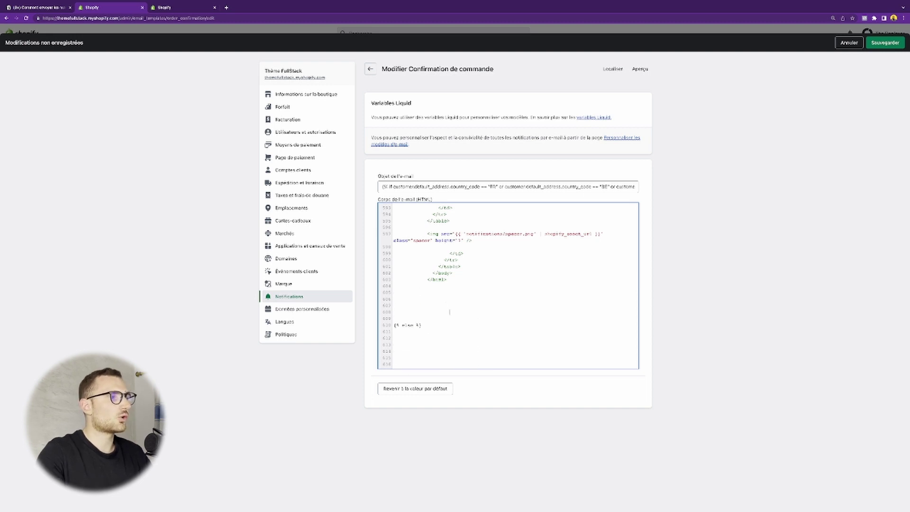
Step: Check the {% else %} line between the two templates, then save the main store's order confirmation template
double_click(390, 325)
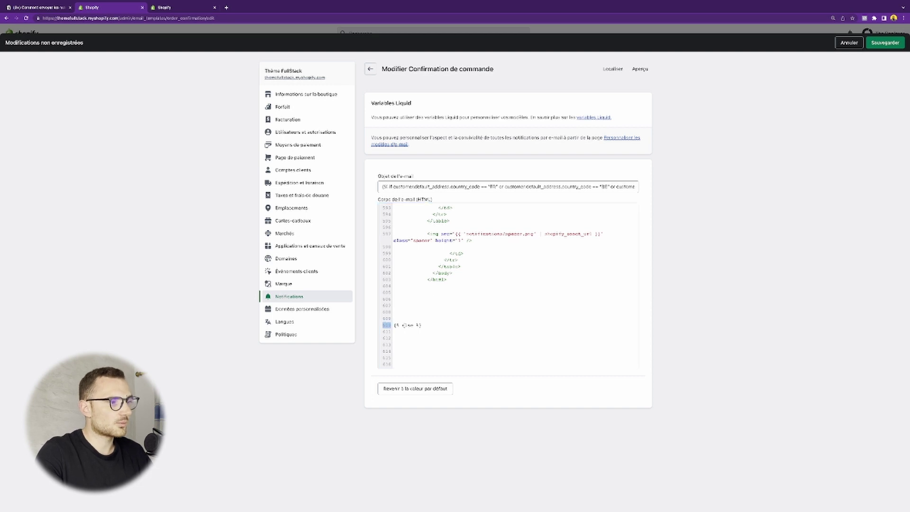
click(411, 325)
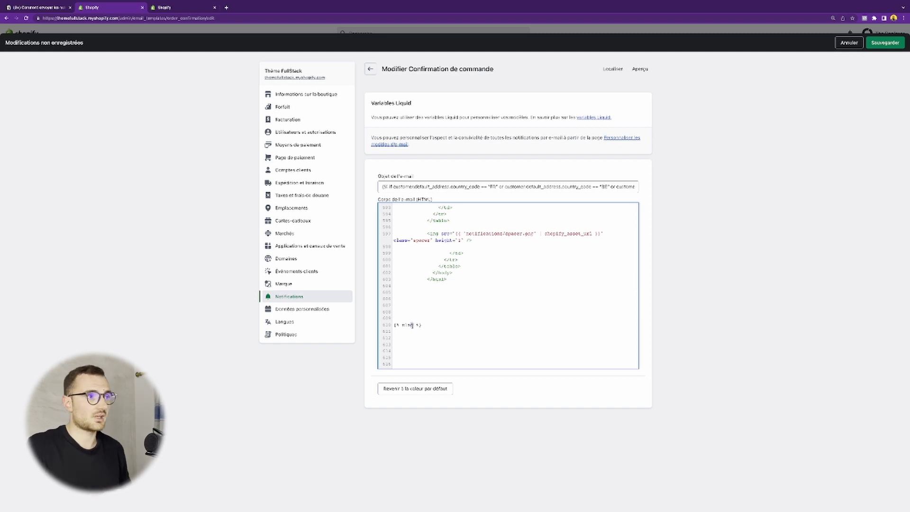
scroll(439, 308, up, 15)
click(884, 42)
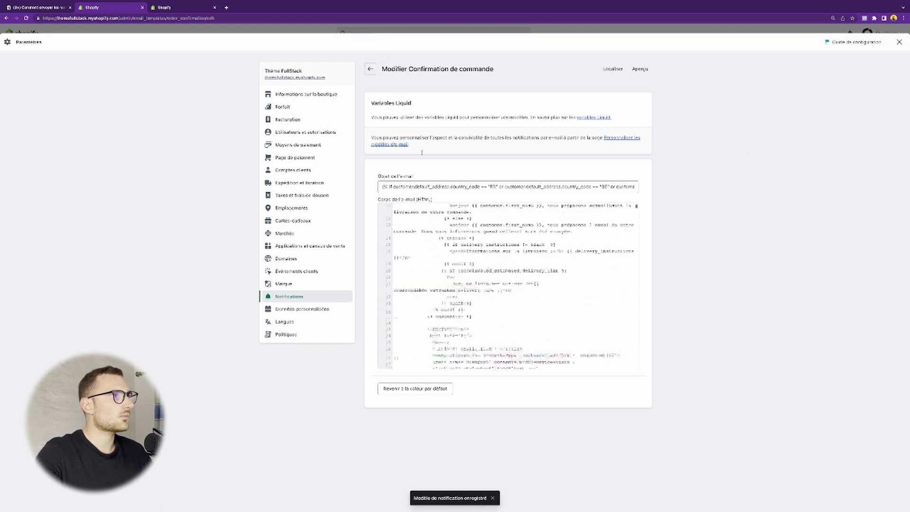
Step: Copy the customer.default_address.country_code condition from the order confirmation's email subject
click(445, 187)
double_click(465, 187)
click(504, 187)
key(End)
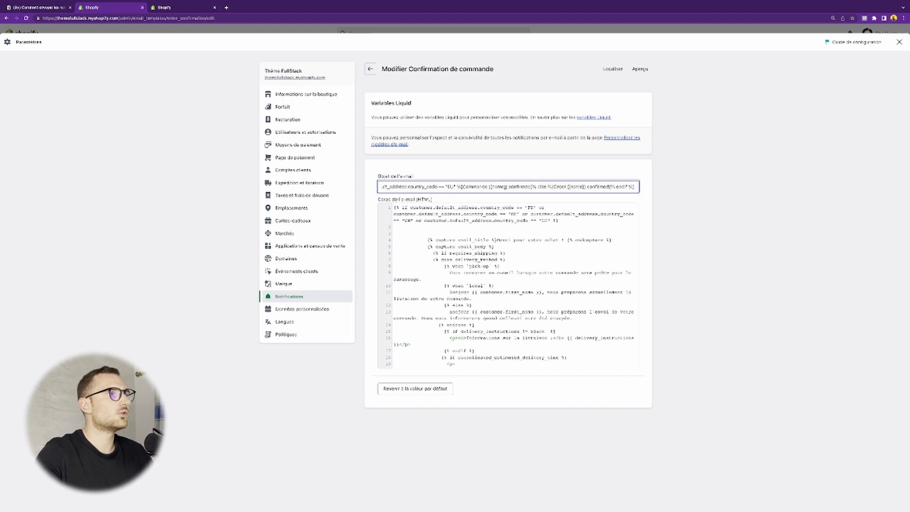
key(ctrl+a)
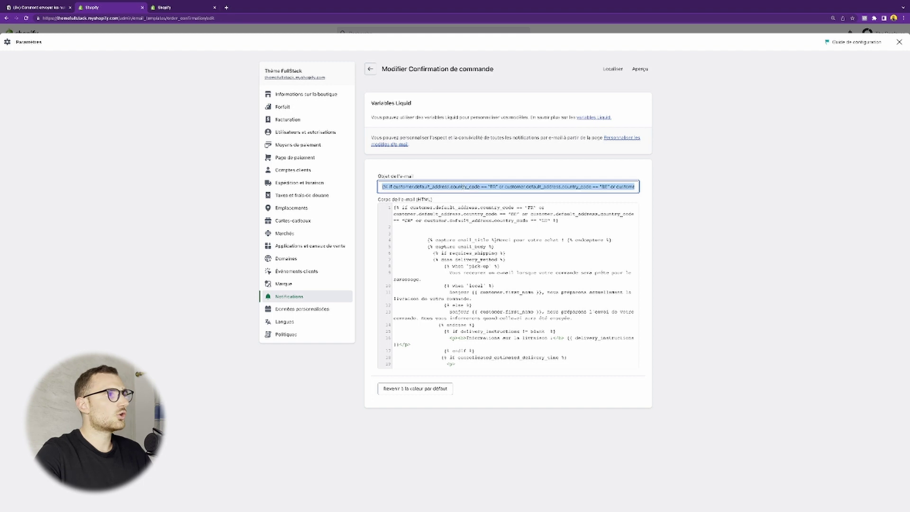
Step: Return to the notifications list and open the code of the Commande modifiée email template
click(370, 69)
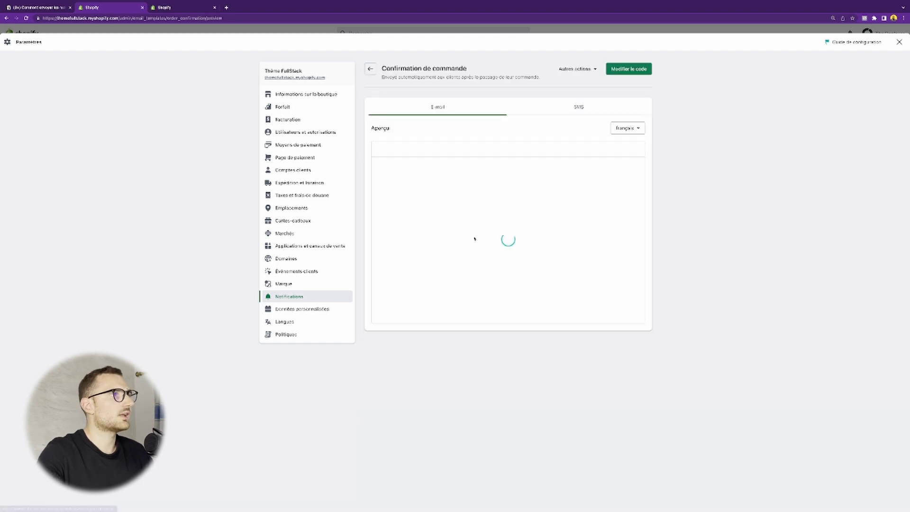
click(370, 69)
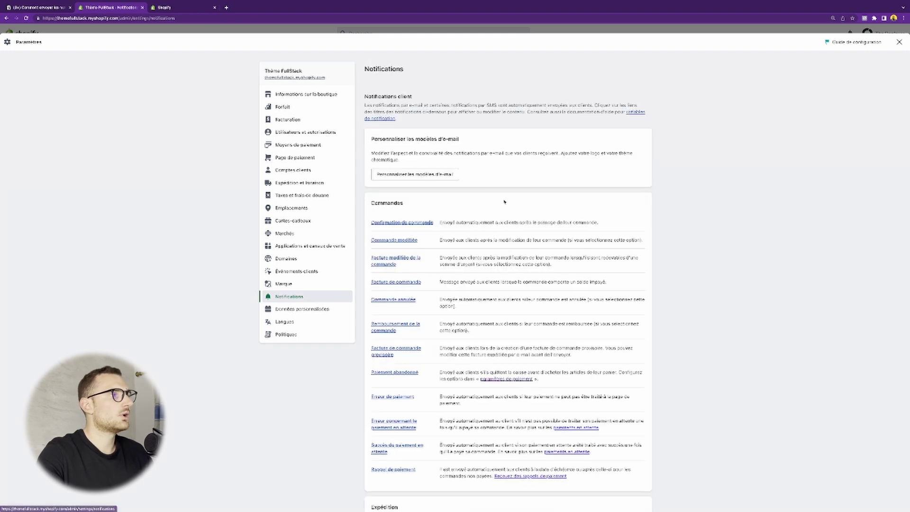
click(388, 242)
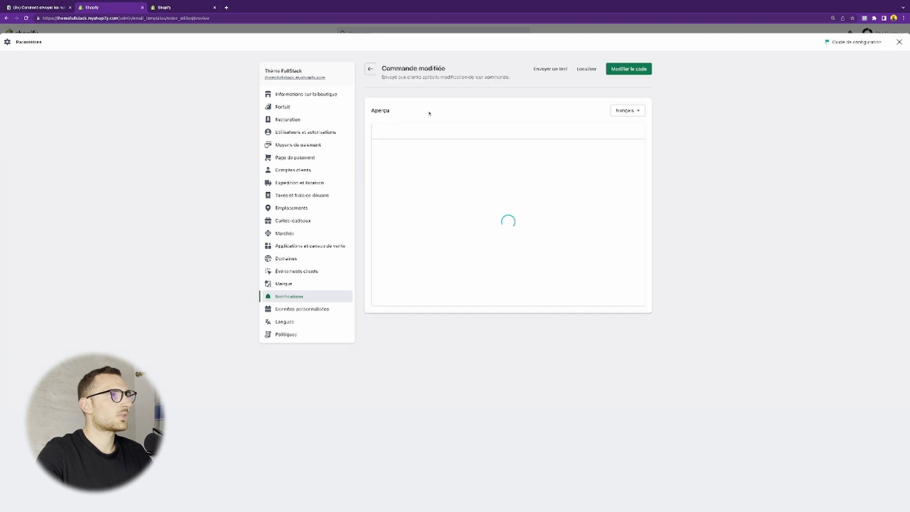
click(632, 70)
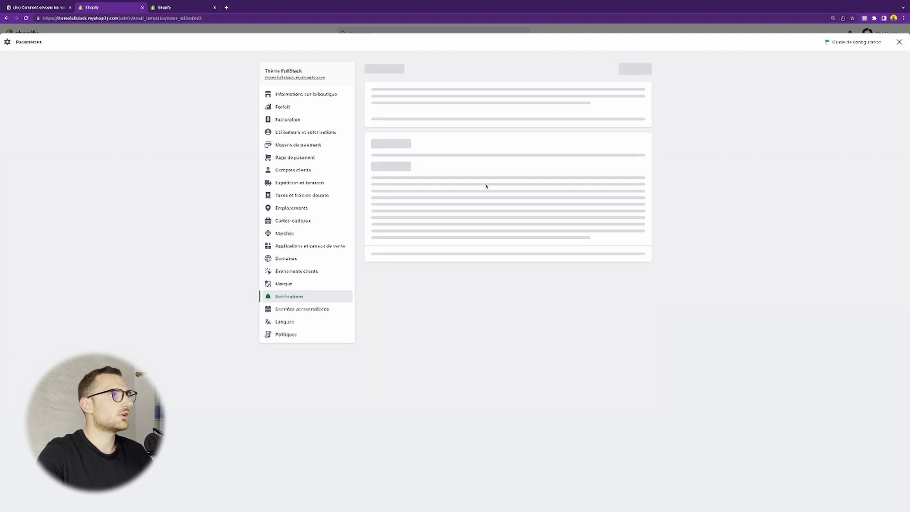
Step: Replace the subject's checkout.country condition with the copied customer.default_address.country_code condition for FR, BE, CH and LU, then check the subject's remaining text
click(433, 187)
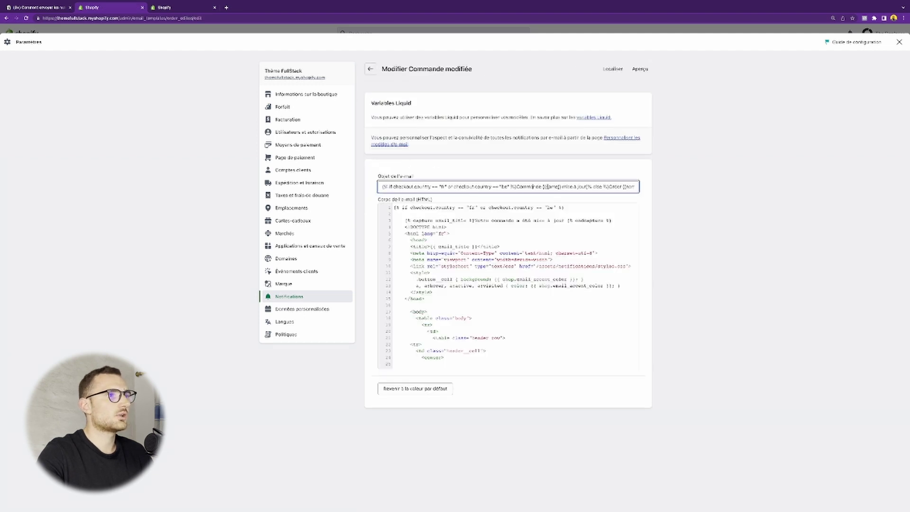
key(shift+Home)
key(ctrl+v)
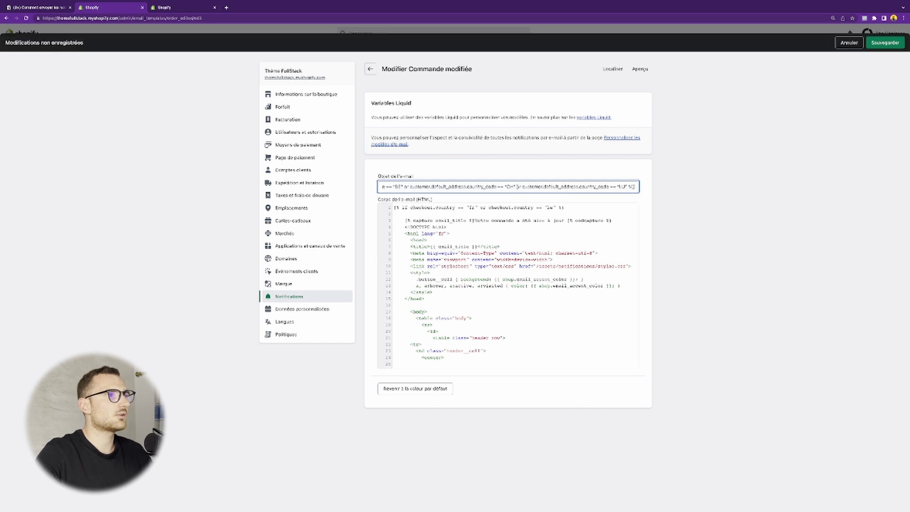
key(ctrl+a)
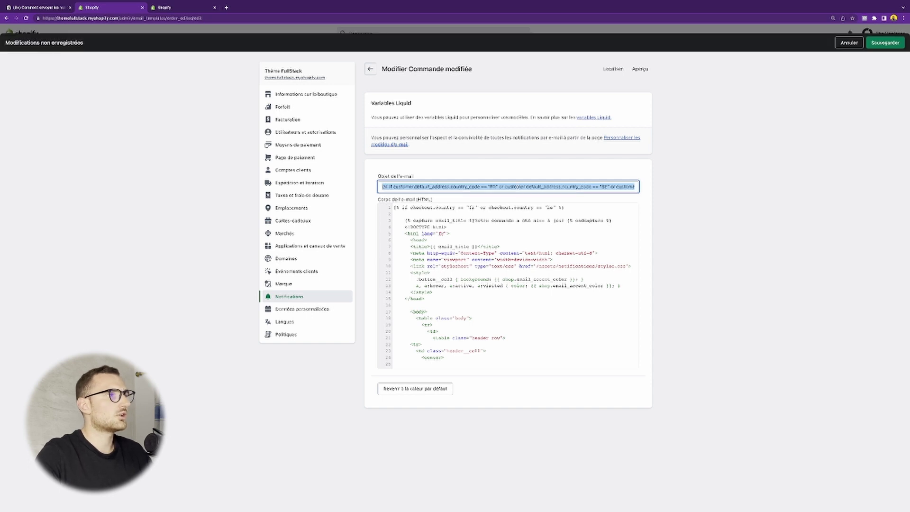
key(End)
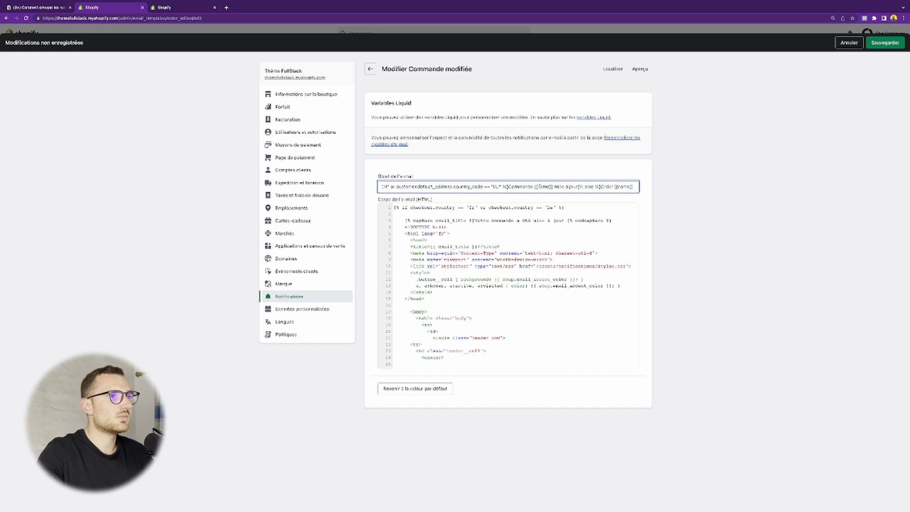
double_click(589, 188)
click(613, 186)
scroll(614, 186, right, 1)
double_click(599, 187)
double_click(546, 186)
Step: Delete the old checkout.country condition and the blank space beneath it from the start of the email body
click(579, 207)
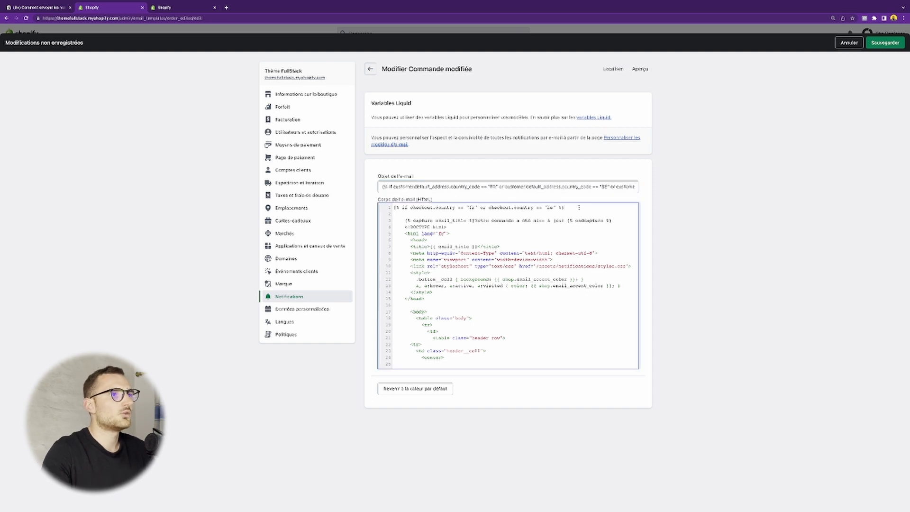
drag(566, 209, 446, 186)
click(446, 186)
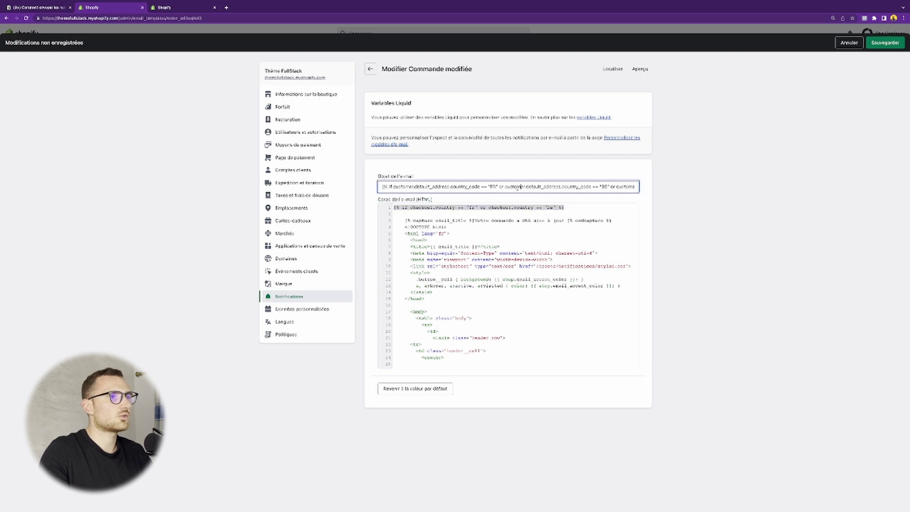
click(484, 214)
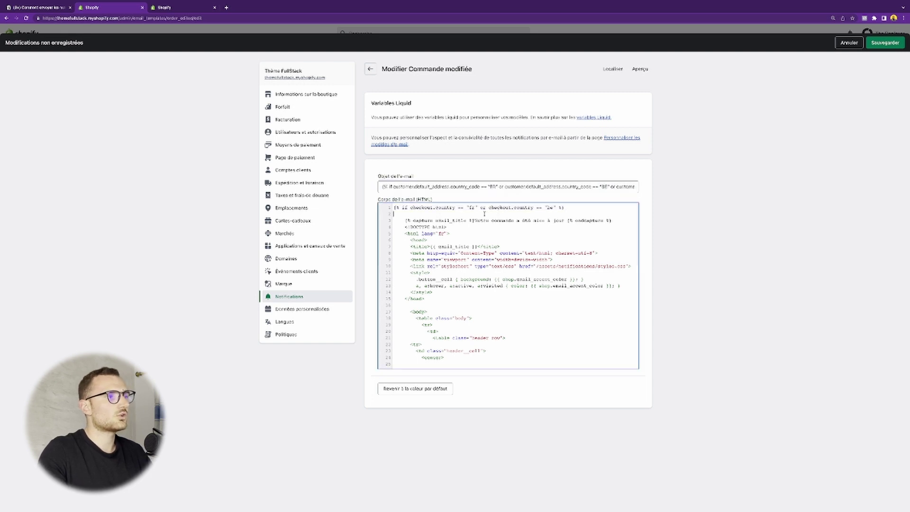
drag(405, 220, 394, 208)
key(BackSpace)
Step: Delete everything from the {% else %} line to the end of the email body, keeping only the French template
key(ctrl+End)
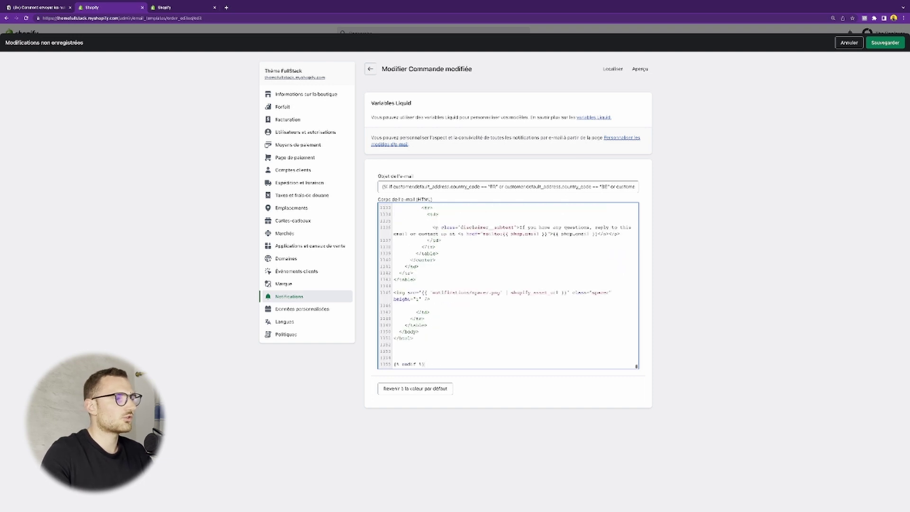
scroll(434, 309, up, 20)
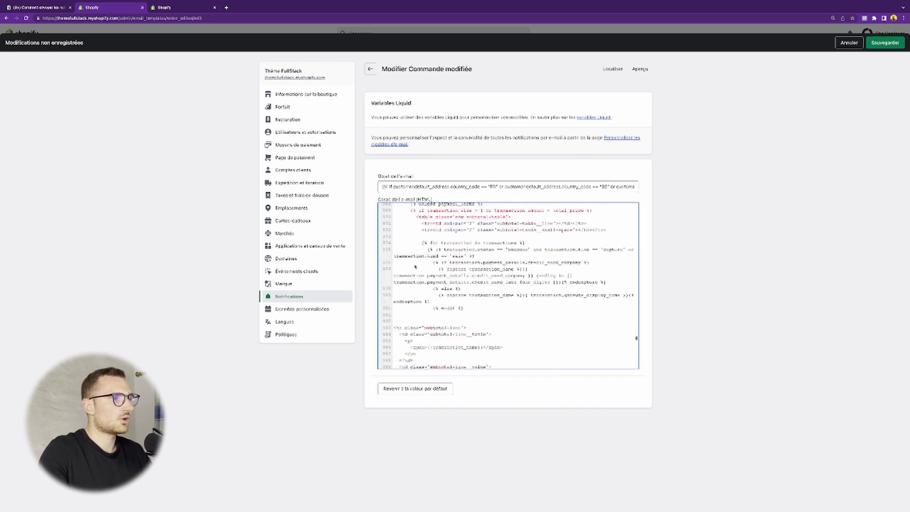
scroll(415, 268, up, 20)
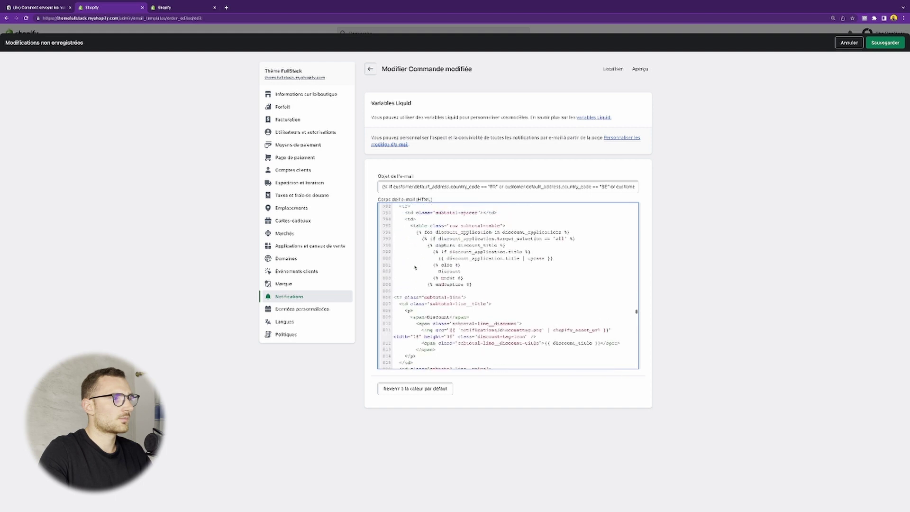
scroll(416, 268, up, 15)
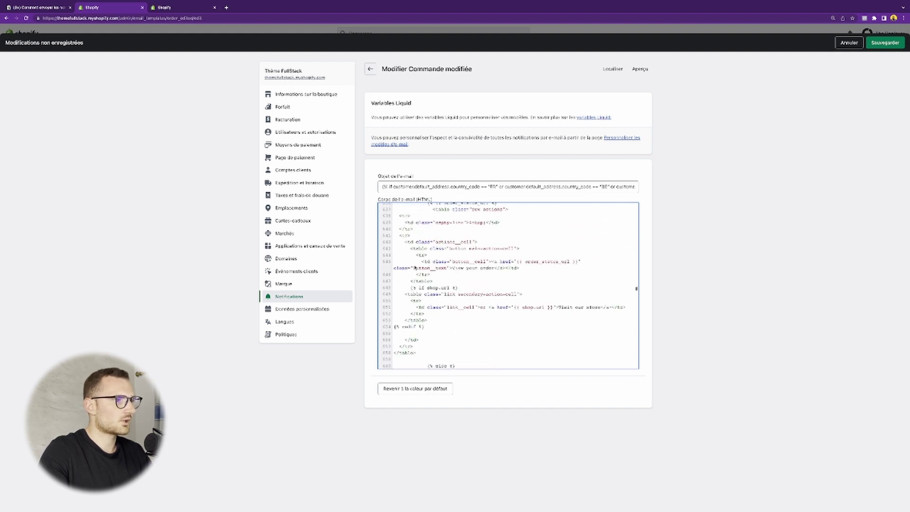
scroll(415, 268, up, 10)
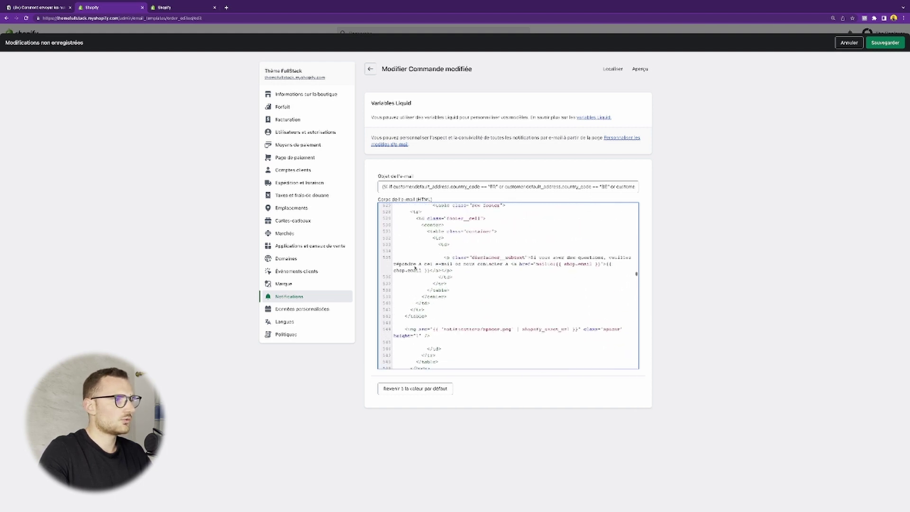
scroll(414, 268, down, 5)
shift+click(411, 286)
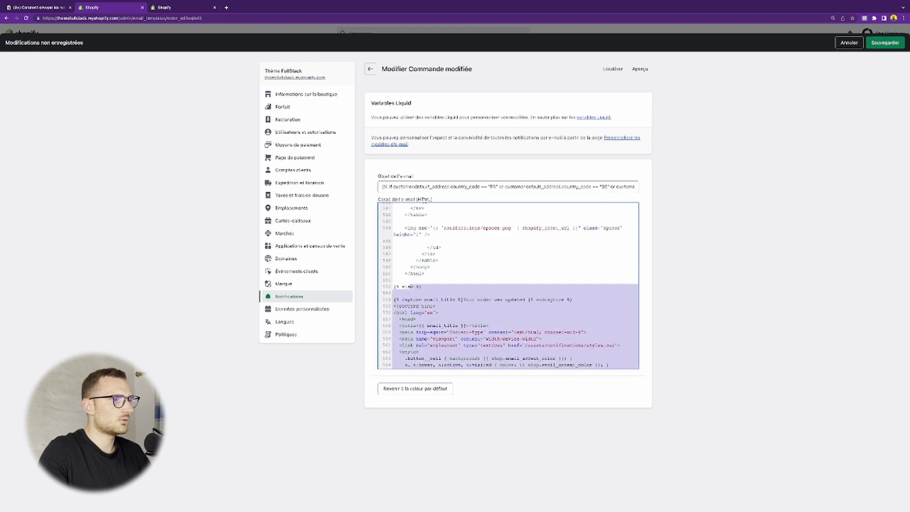
key(shift+Home)
key(BackSpace)
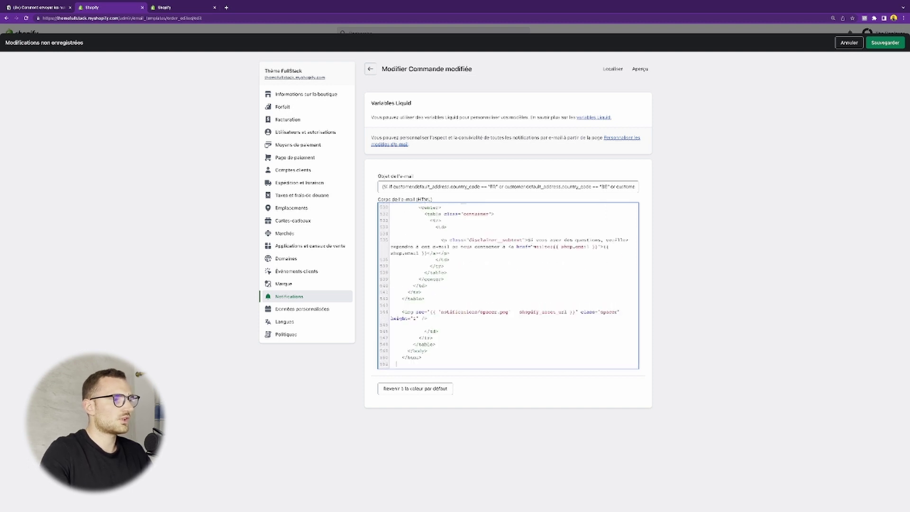
key(BackSpace)
Step: Reduce the indentation of the whole French template by one level and look over the code
key(ctrl+a)
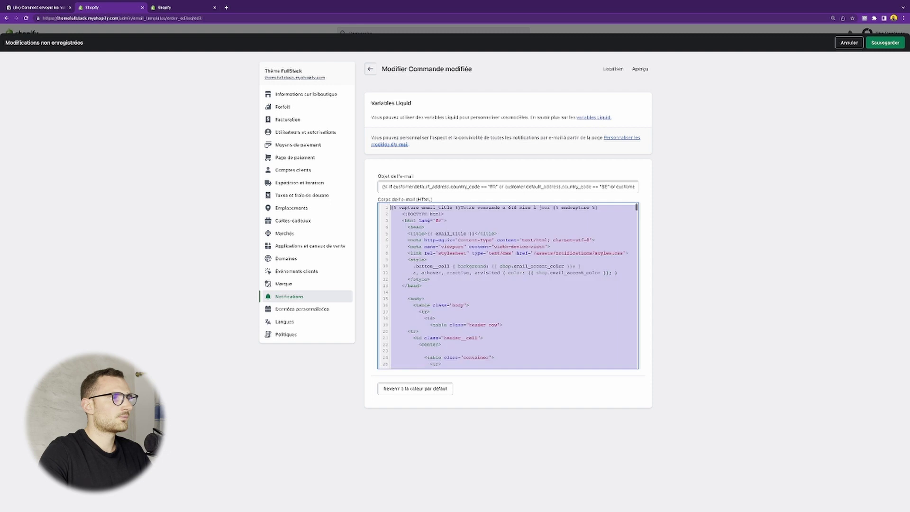
key(shift+Tab)
click(475, 305)
scroll(436, 285, down, 8)
scroll(437, 284, up, 8)
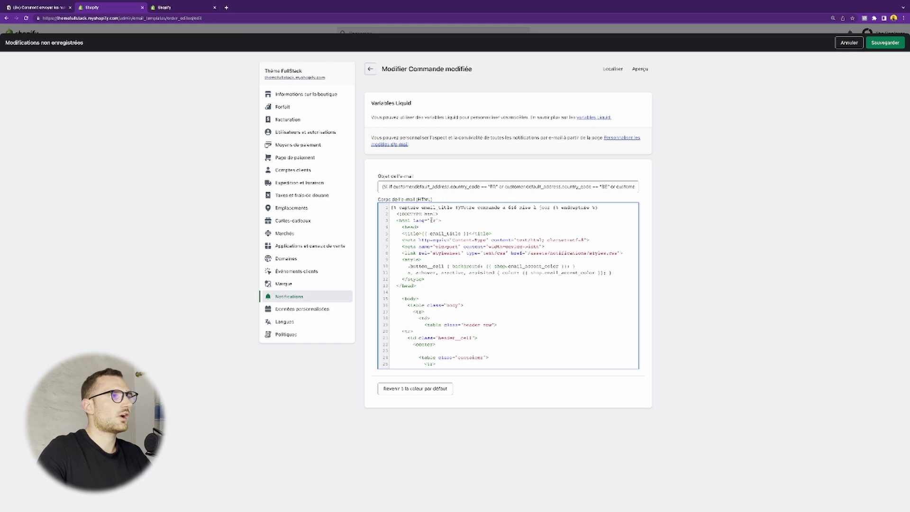
Step: Paste the subject's FR, BE, CH and LU country condition above the French template and indent the template's code beneath it
key(Return)
key(Return)
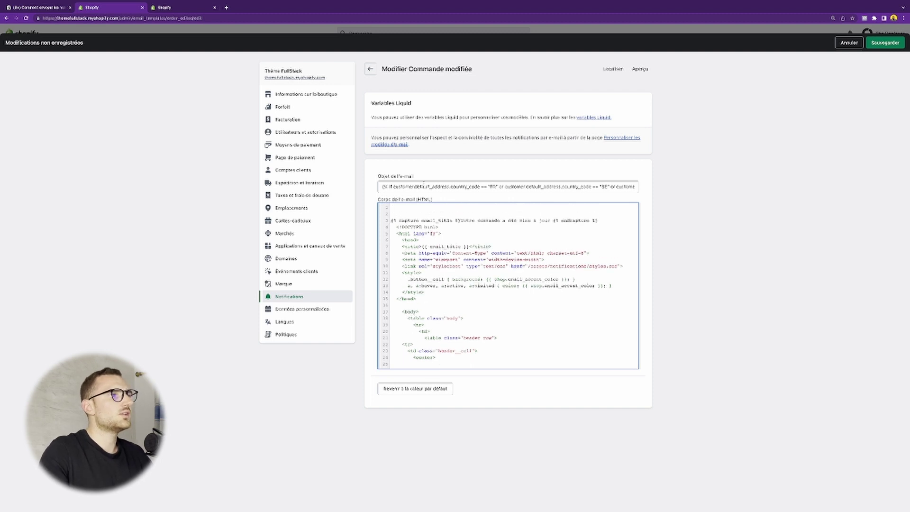
scroll(473, 187, right, 4)
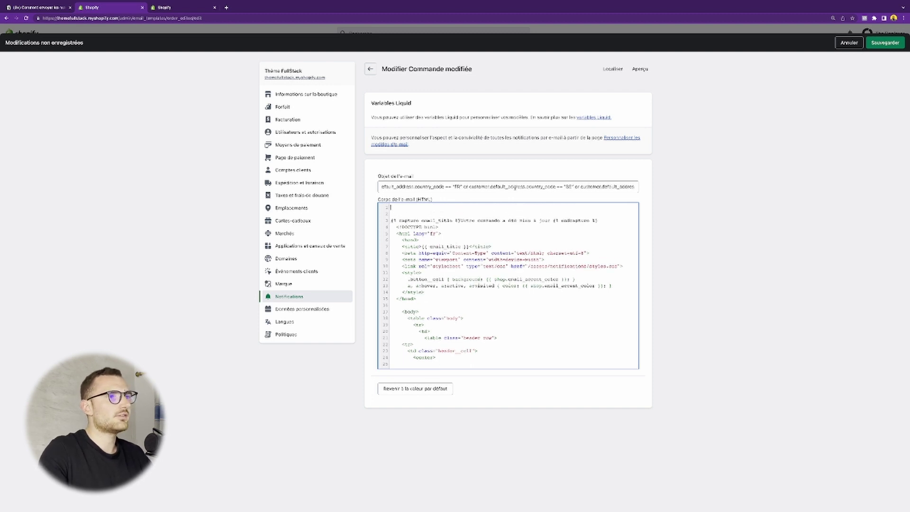
scroll(523, 187, right, 4)
click(508, 187)
key(super+a)
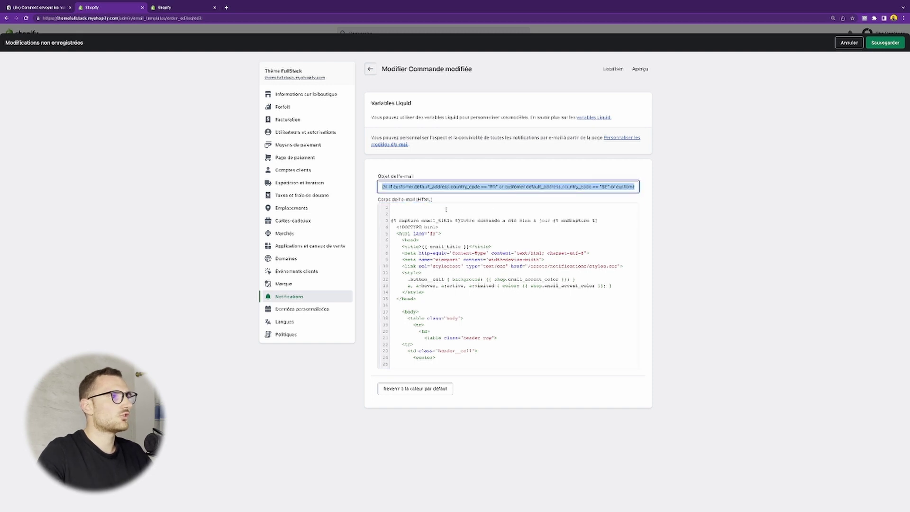
click(446, 208)
text({% if customer.default_address.country_code == "FR" or customer.default_address.country_code == "BE" or customer.default_address.country_code == "CH" or customer.default_address.country_code == "LU" %})
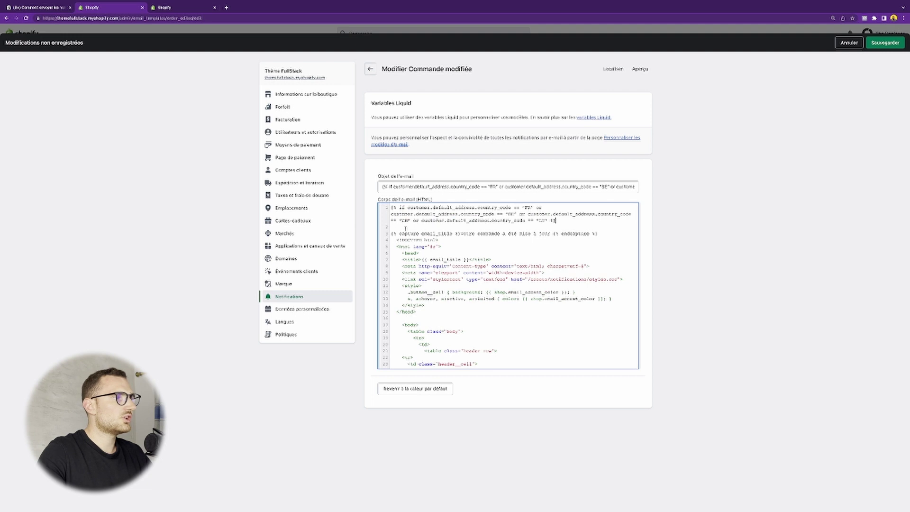
key(super+a)
scroll(405, 271, down, 20)
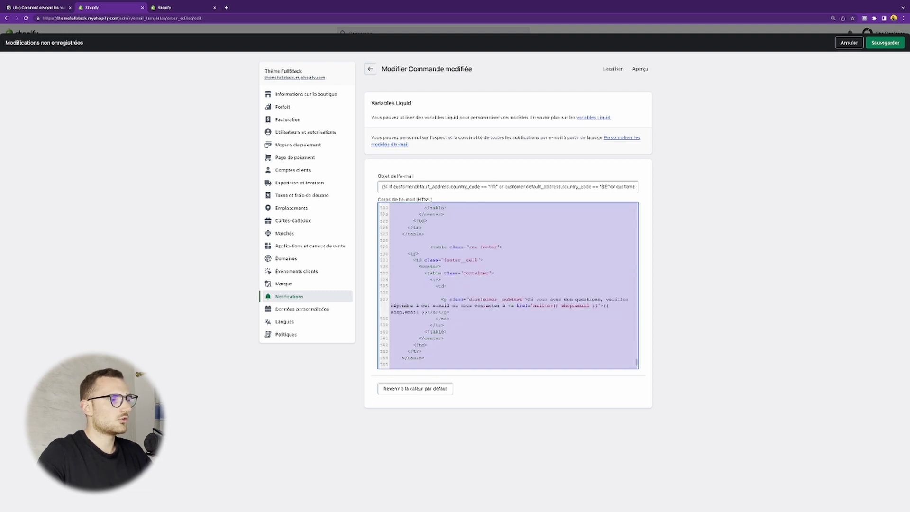
Step: Add an {% else %} line several blank lines below the French template's closing html tag
click(434, 364)
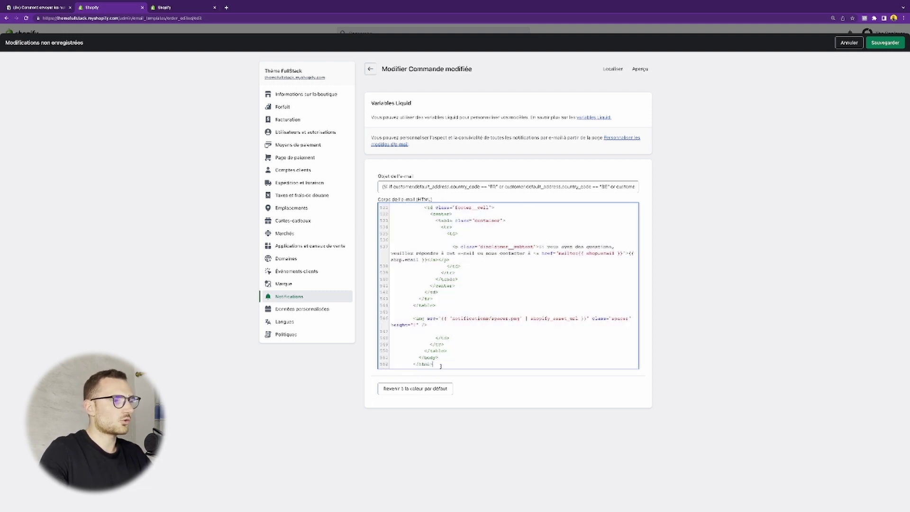
key(Return)
key(Return)
key(Return)
key(Return)
key(Return)
key(Return)
key(Return)
text({% else %)
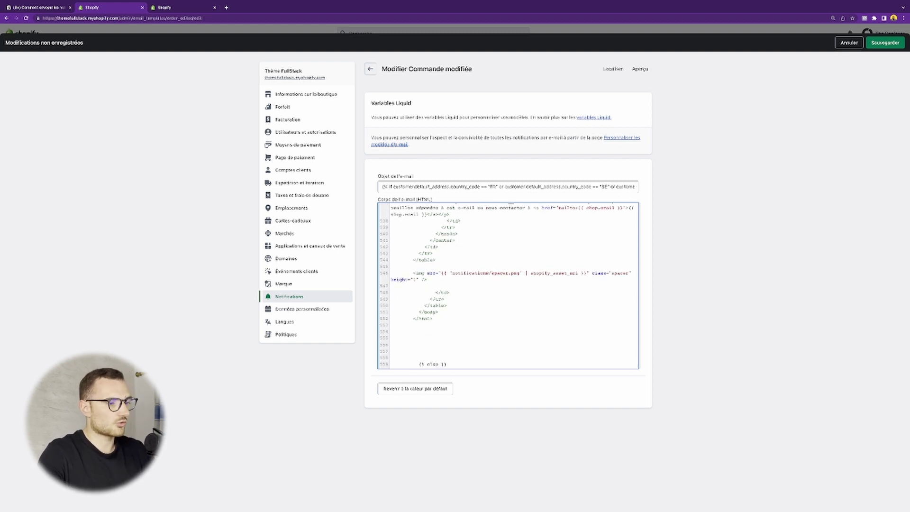
Step: Close the country condition with an {% endif %} line a few lines below {% else %}
key(Return)
key(Return)
key(Return)
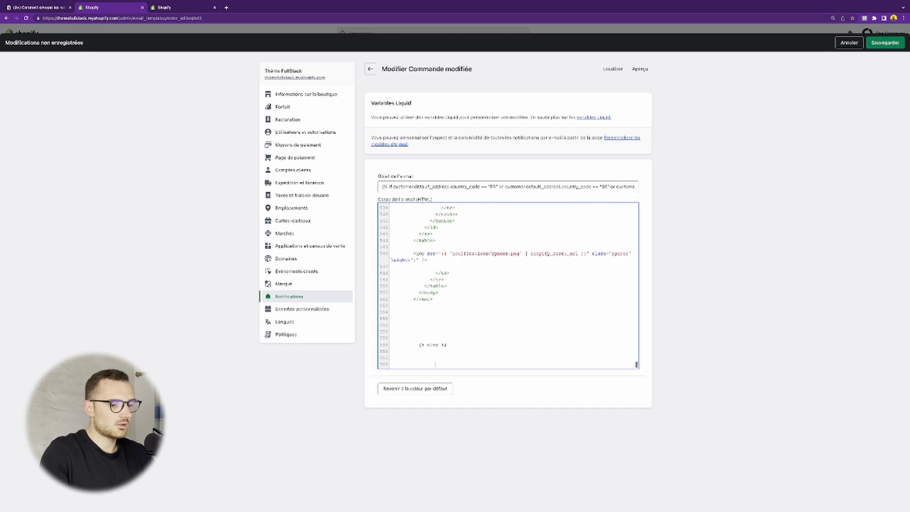
text({% en)
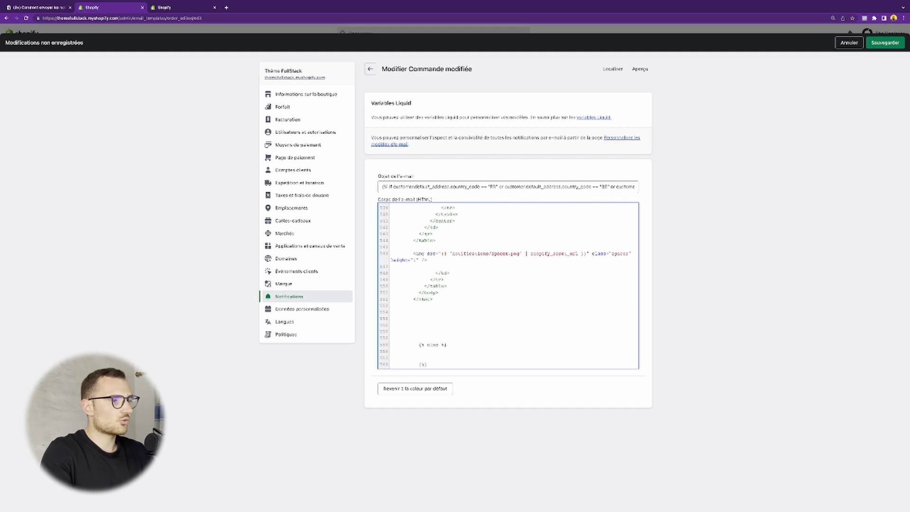
text(dif )
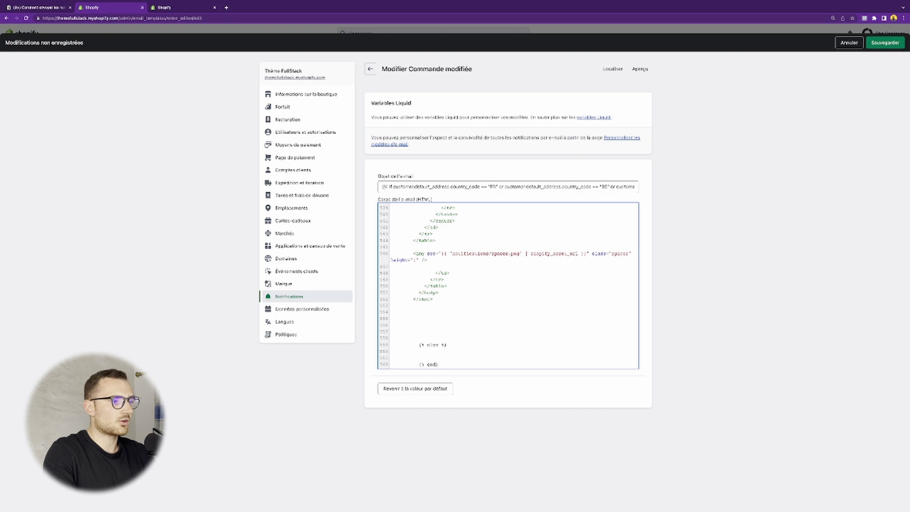
text(%)
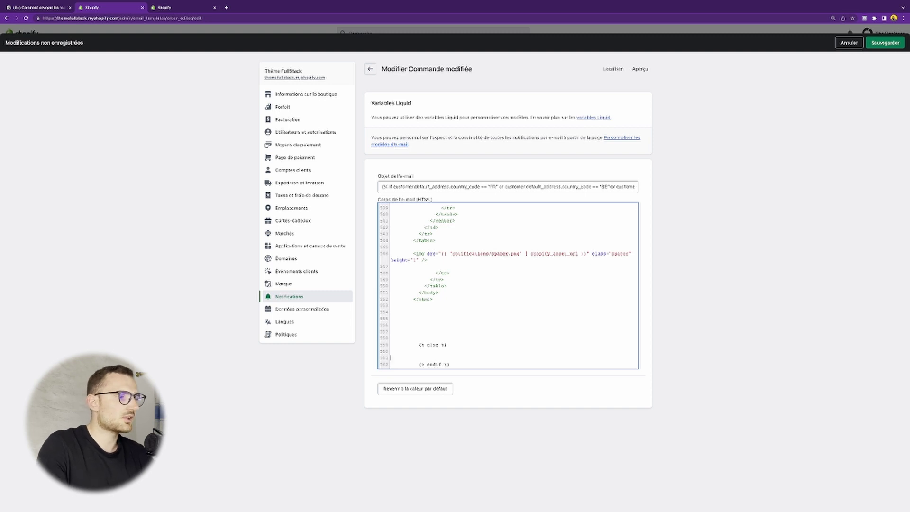
Step: Remove the indentation in front of the {% endif %} and {% else %} lines
key(BackSpace)
key(BackSpace)
key(BackSpace)
key(BackSpace)
key(BackSpace)
key(Up)
key(Up)
key(Up)
key(Delete)
key(Delete)
key(Delete)
key(Delete)
key(Delete)
key(Delete)
key(Delete)
key(Delete)
key(Delete)
key(Delete)
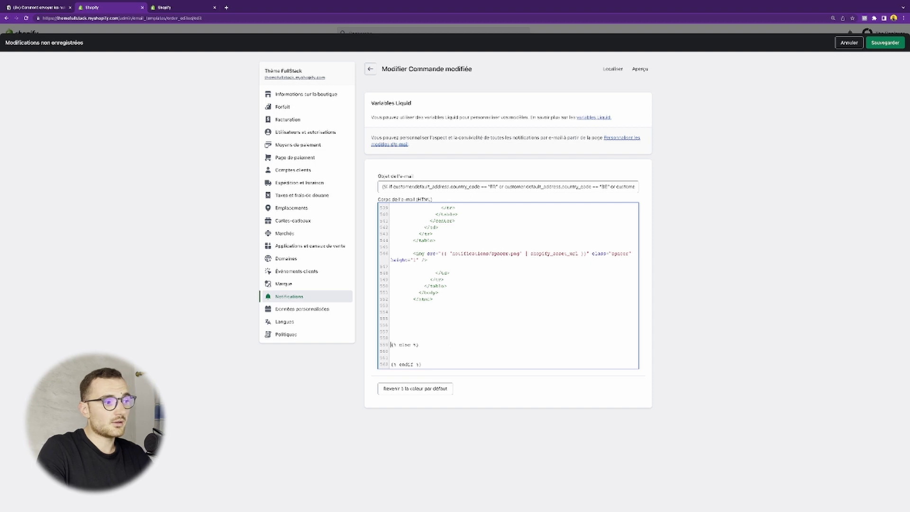
Step: Insert several more blank lines between {% else %} and {% endif %}
key(Return)
key(Return)
key(Return)
key(Return)
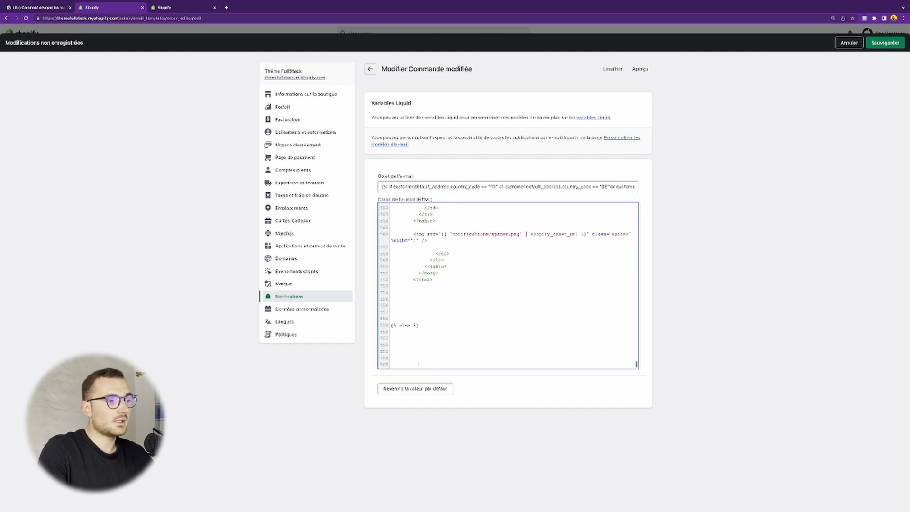
Step: Switch to the formation-theme-fullstack store and open the code of its Commande modifiée notification for editing
key(ctrl+Tab)
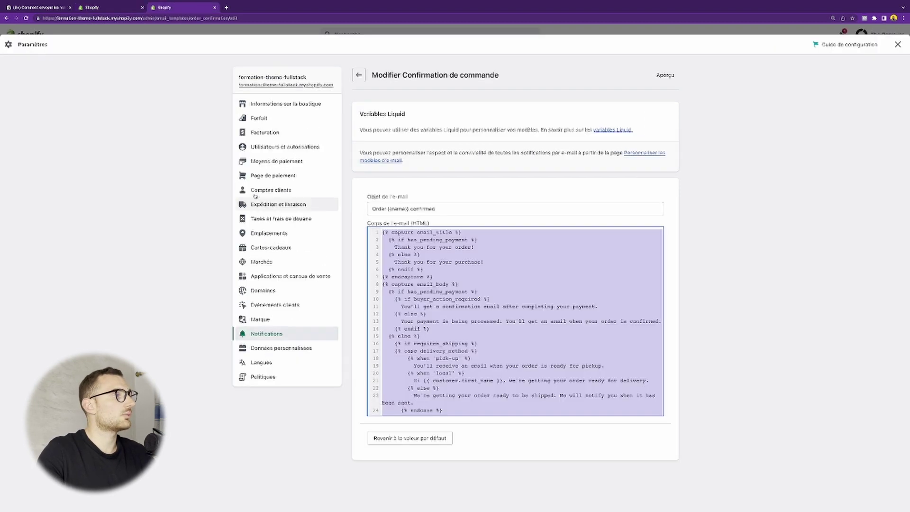
click(359, 76)
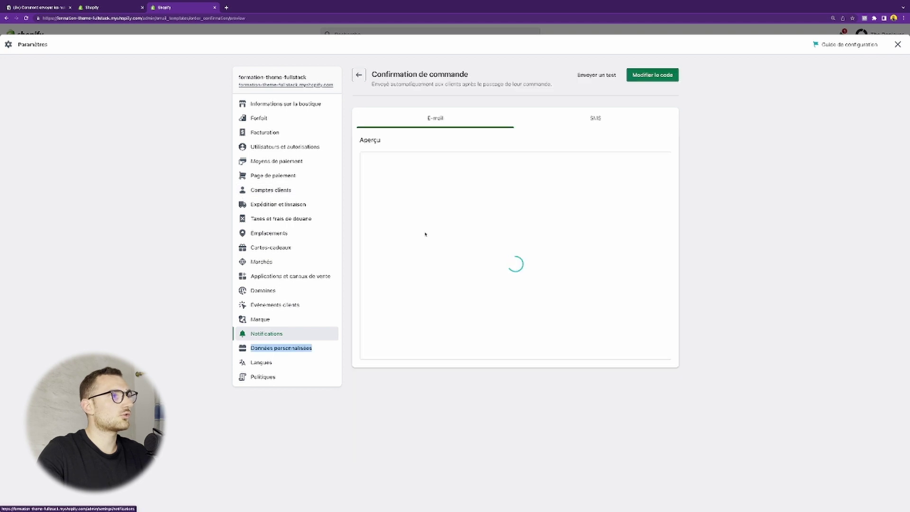
click(359, 74)
click(385, 270)
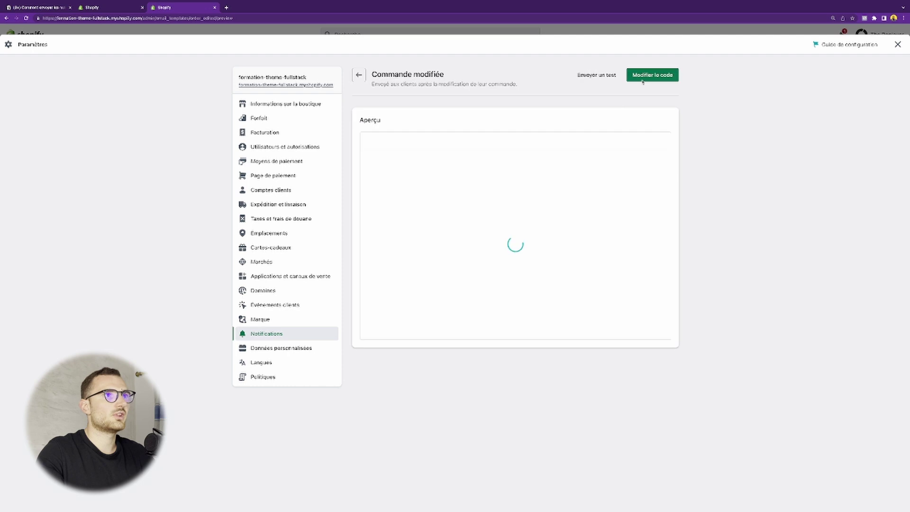
click(651, 74)
Step: Copy the entire English email body and paste it between {% else %} and {% endif %} in the Thème FullStack store's Commande modifiée template
click(454, 249)
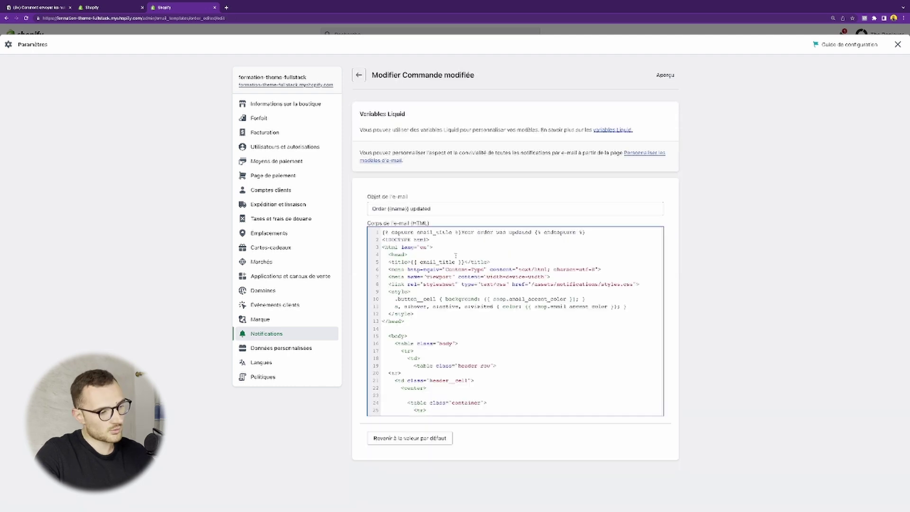
key(ctrl+a)
key(ctrl+shift+Tab)
click(477, 298)
drag(444, 334, 442, 345)
click(440, 352)
key(ctrl+v)
scroll(440, 341, down, 1)
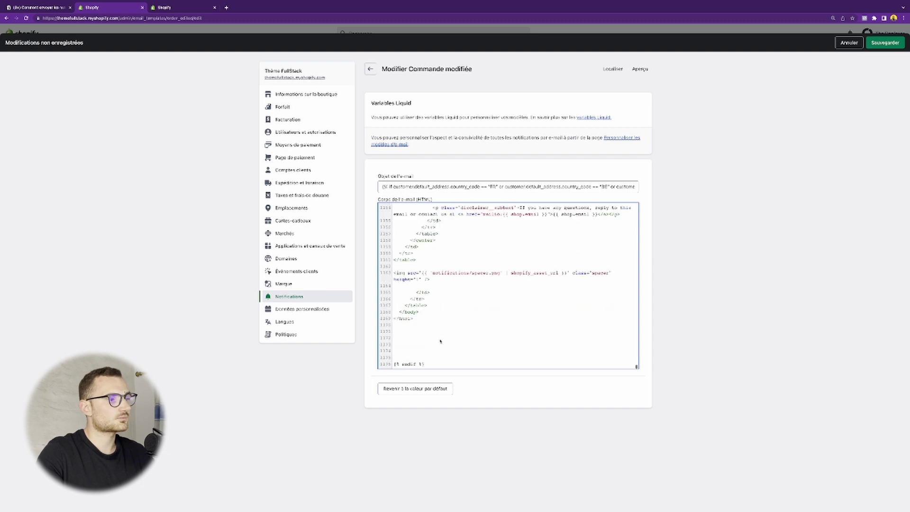
Step: Save the combined Commande modifiée template, view its preview and return to the notifications list
click(884, 43)
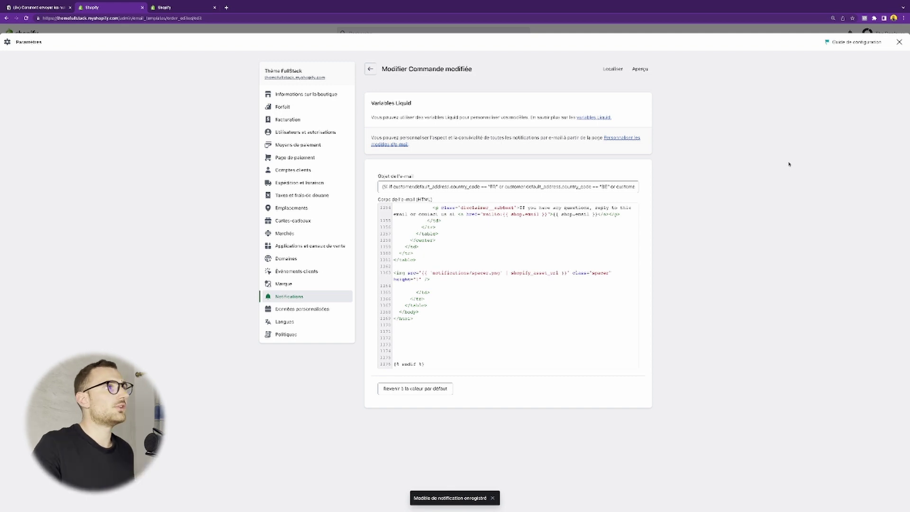
click(370, 69)
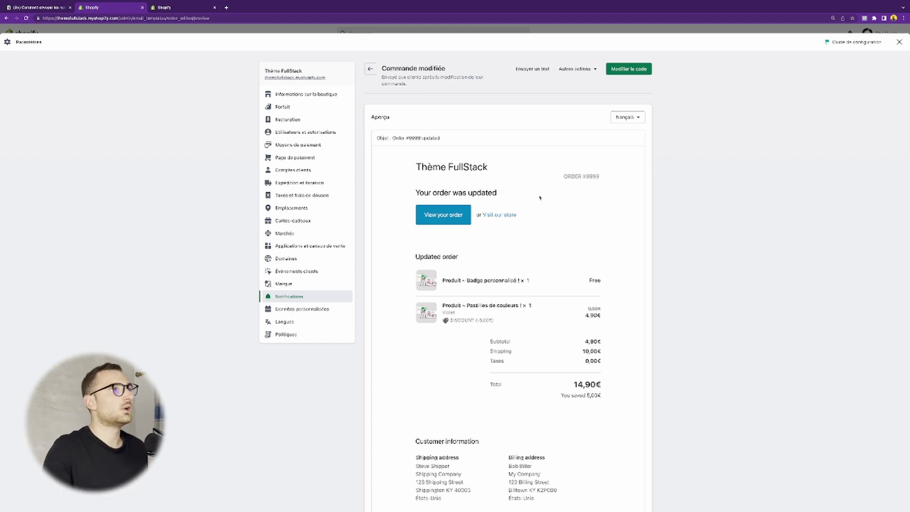
click(370, 68)
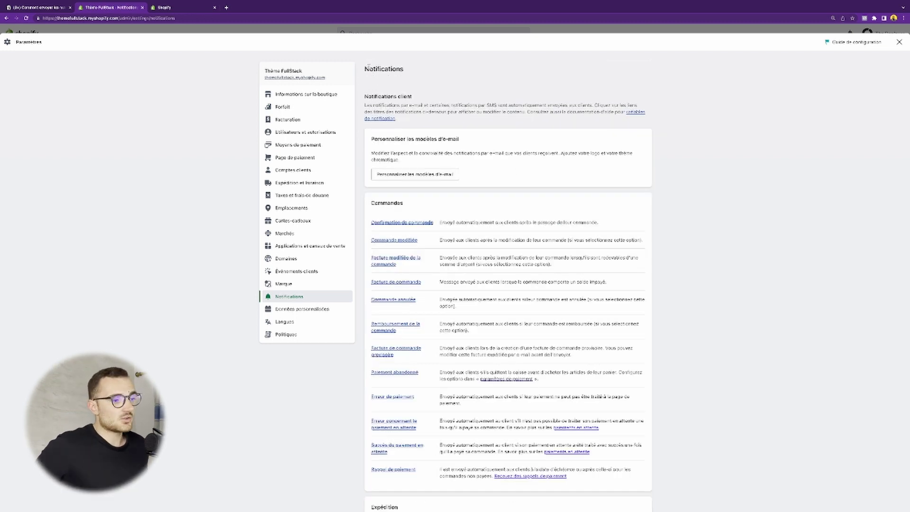